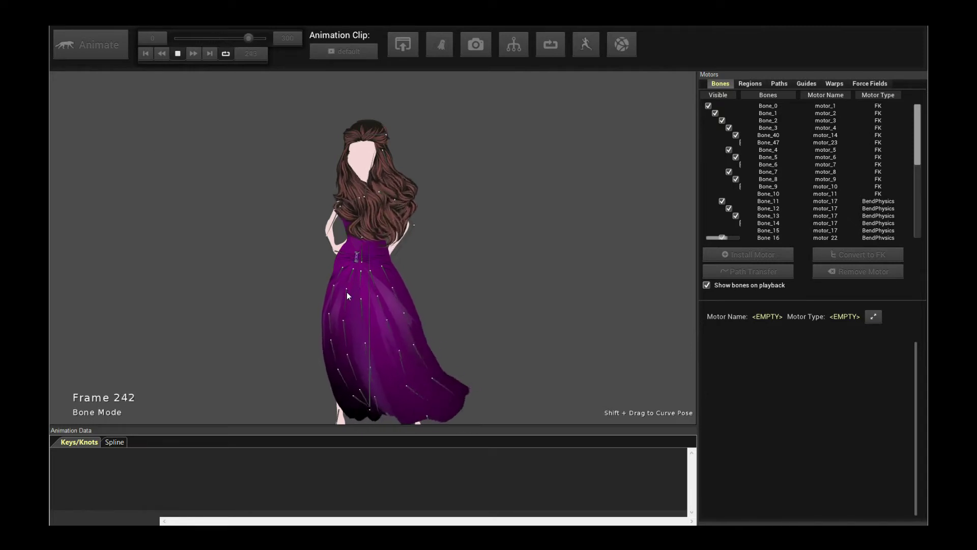
Stop playback, switch to Mesh mode and select the person mesh.
click(178, 53)
click(88, 45)
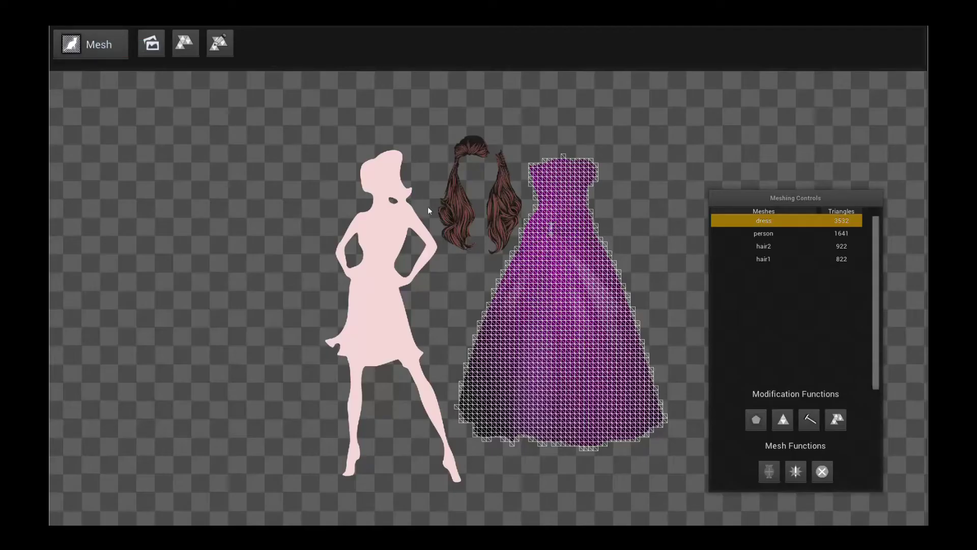
scroll(630, 166, up, 3)
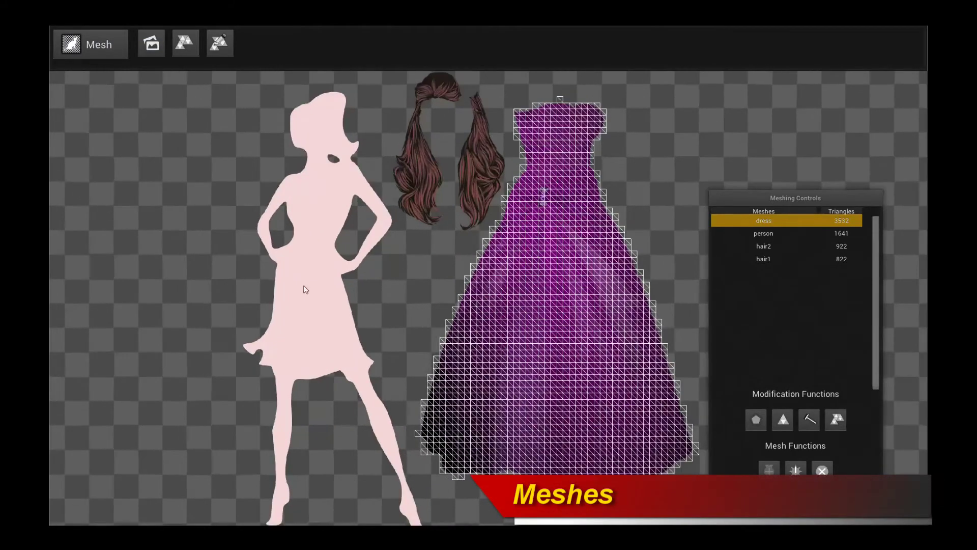
click(336, 340)
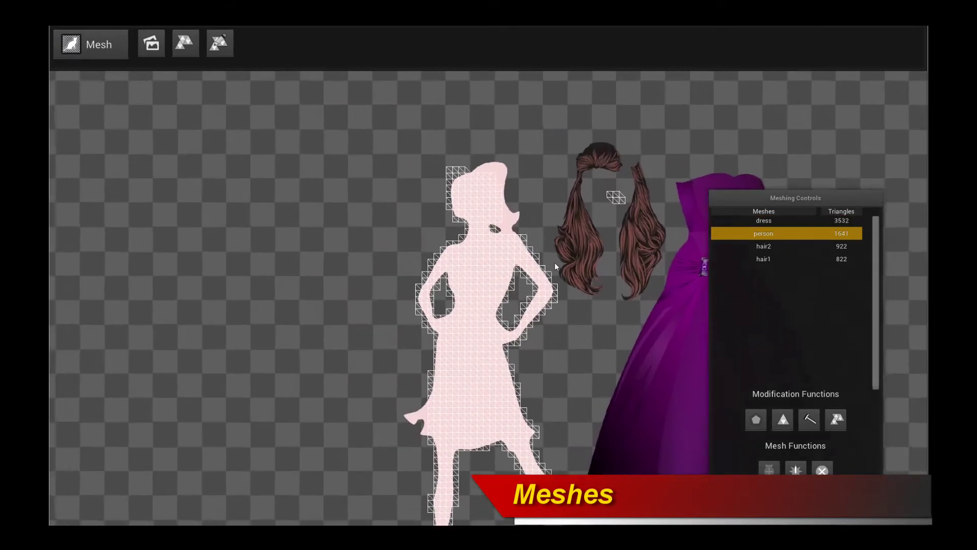
drag(555, 262, 421, 211)
Look through the hair meshes and select hair1 and the dress.
click(428, 214)
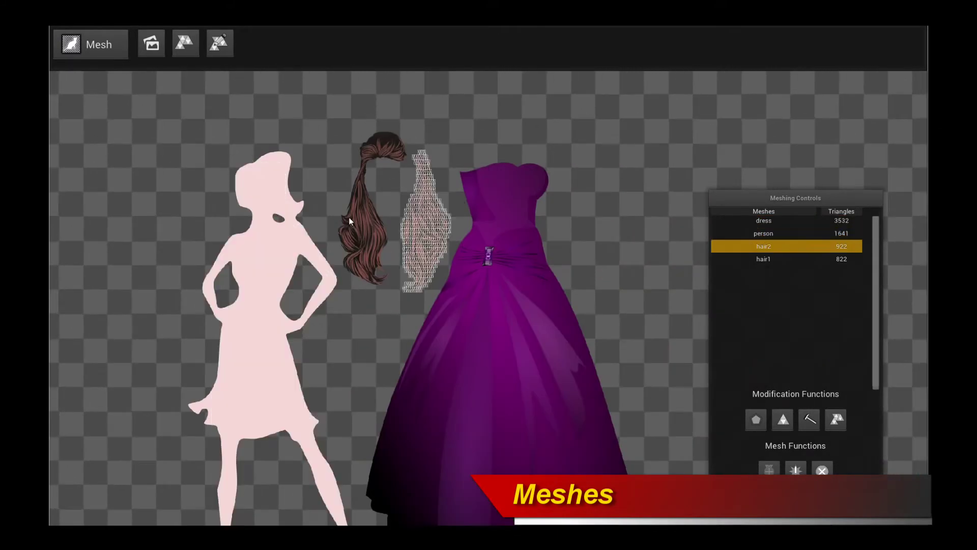
click(359, 218)
click(419, 223)
click(369, 224)
click(426, 225)
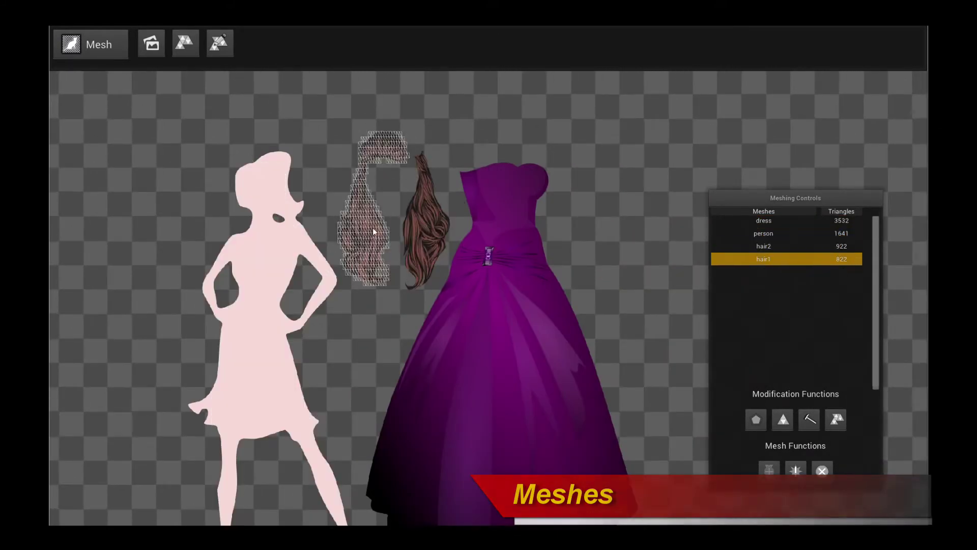
click(523, 348)
scroll(523, 348, up, 2)
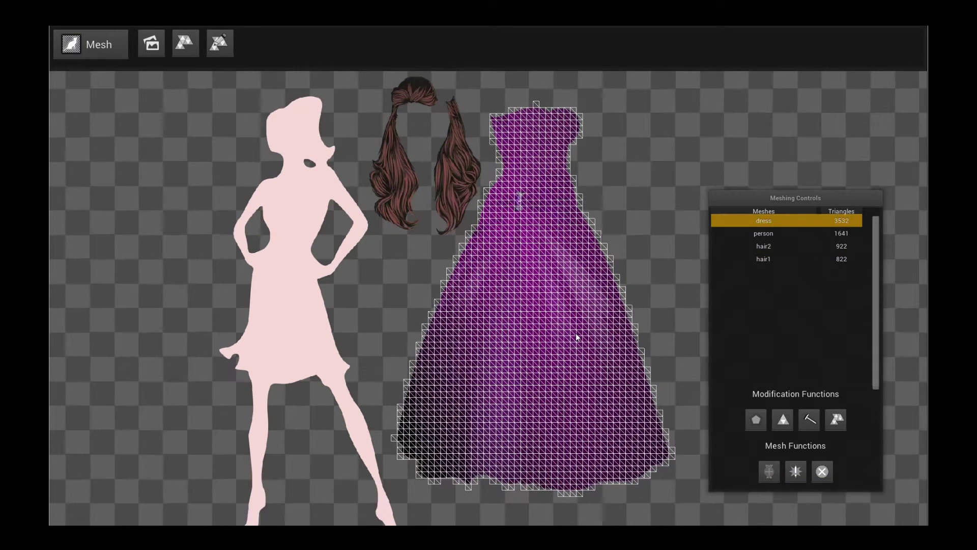
Switch the selection between the hair2, hair1 and dress meshes.
click(462, 157)
click(397, 152)
click(508, 253)
scroll(527, 283, down, 2)
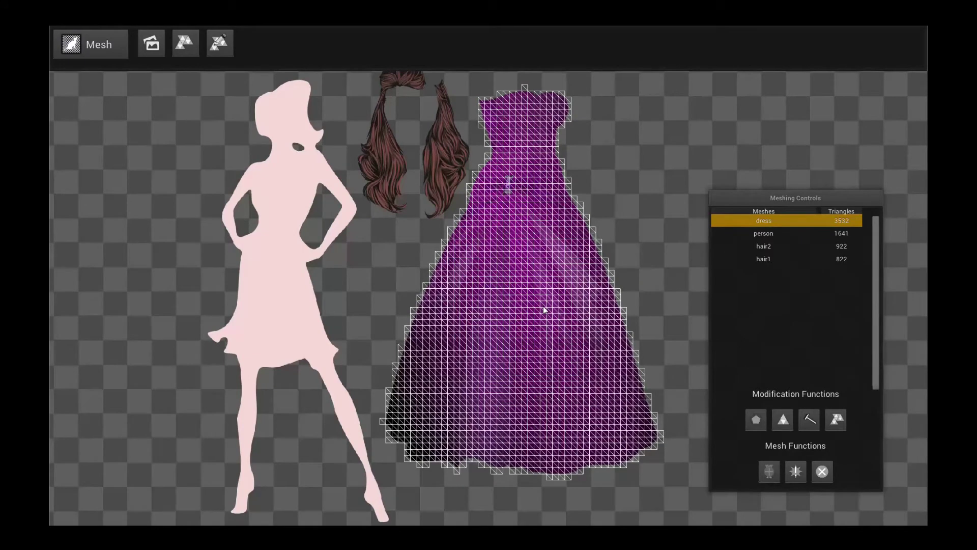
click(459, 206)
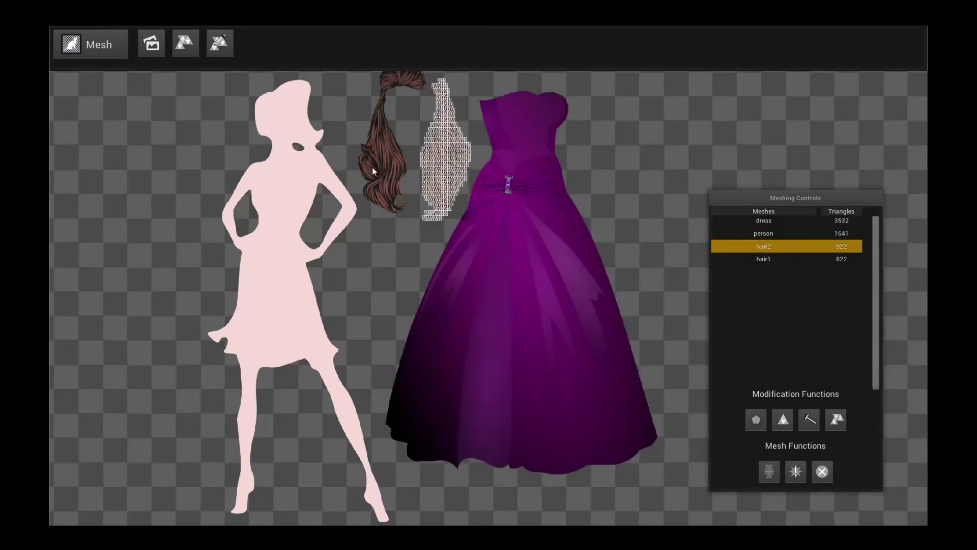
click(389, 168)
click(458, 169)
click(554, 298)
scroll(553, 298, down, 1)
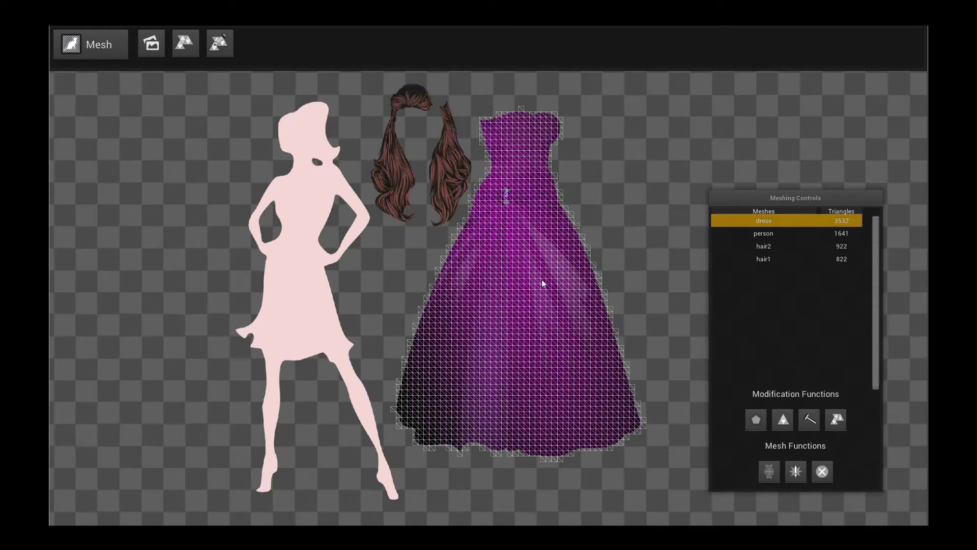
scroll(559, 256, up, 1)
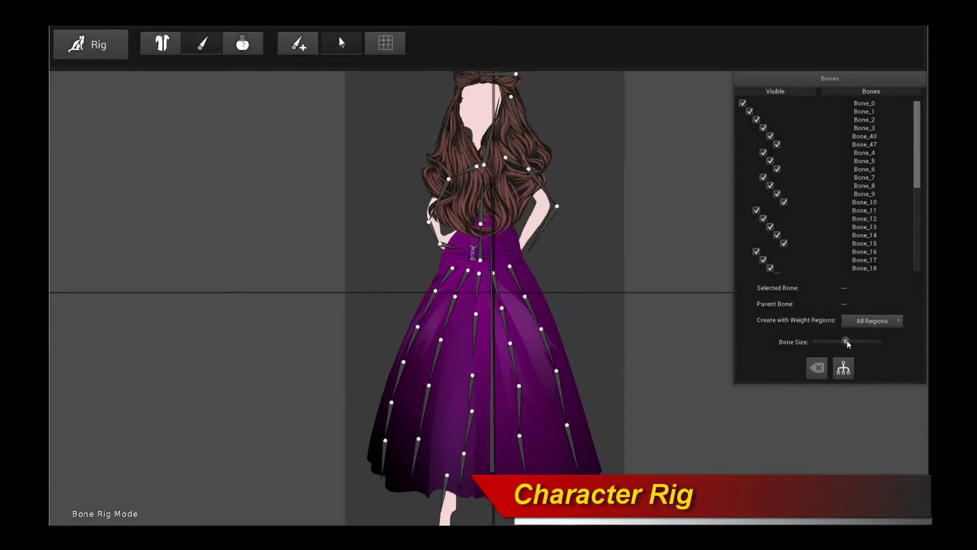
scroll(592, 233, down, 3)
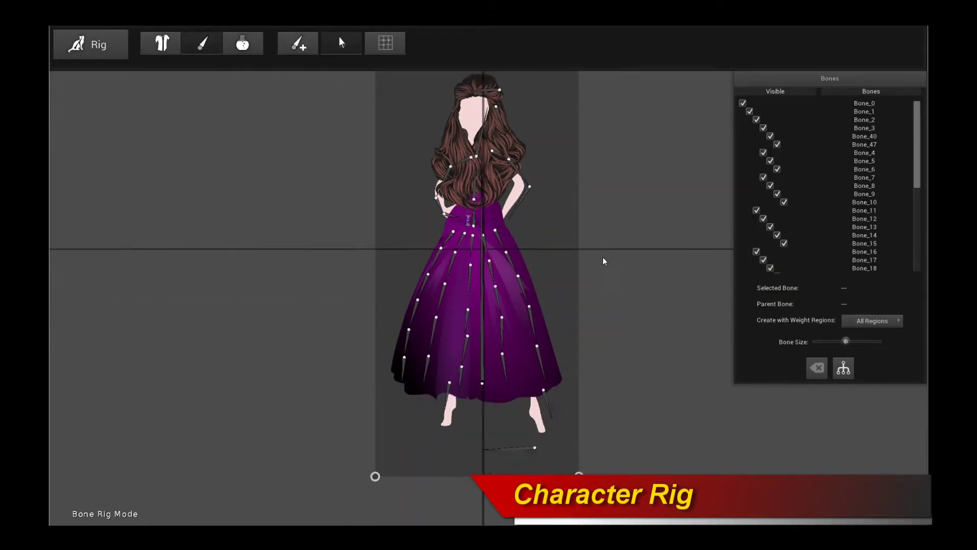
scroll(591, 252, up, 3)
scroll(595, 229, up, 2)
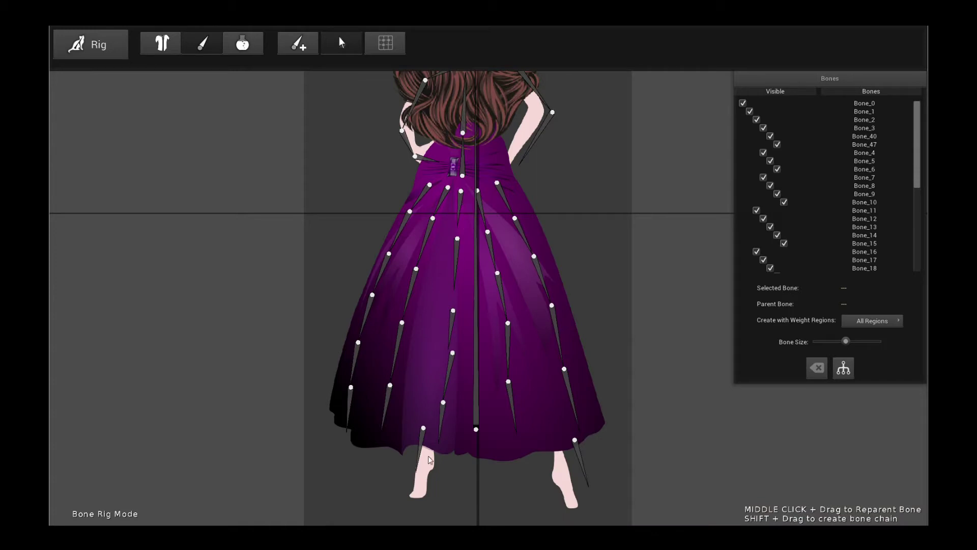
Trace the left skirt bone chain down to Bone_34, then clear the selection.
click(446, 204)
click(429, 243)
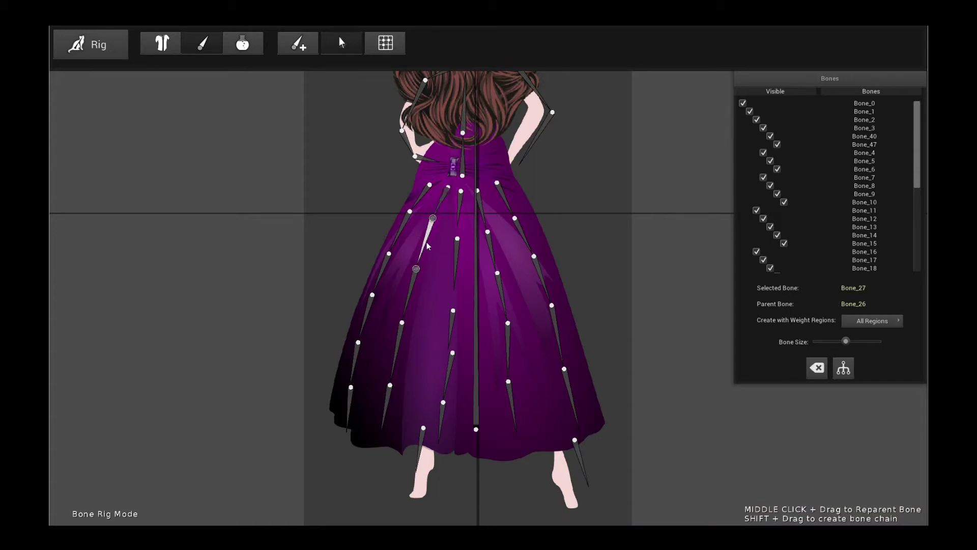
click(412, 301)
click(401, 325)
click(388, 388)
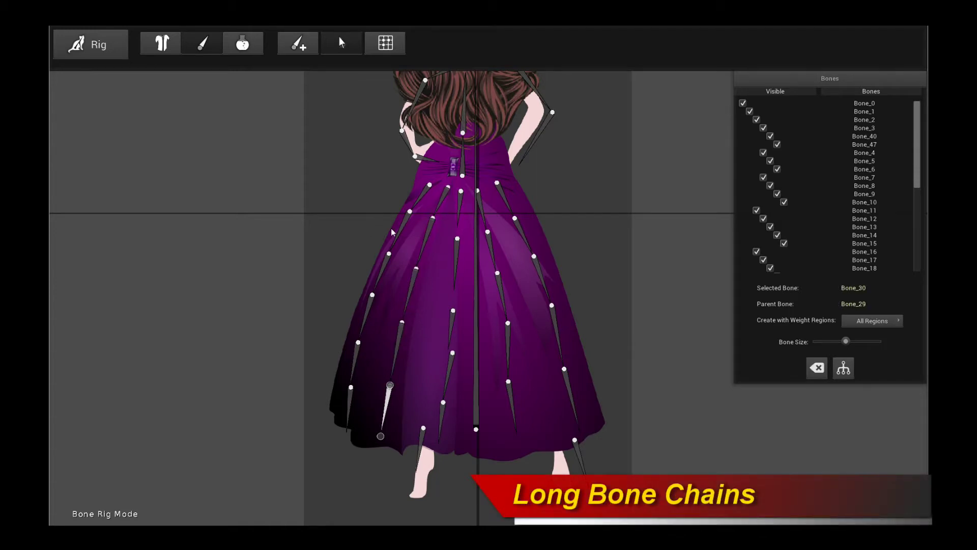
click(426, 197)
click(408, 235)
click(387, 282)
click(372, 325)
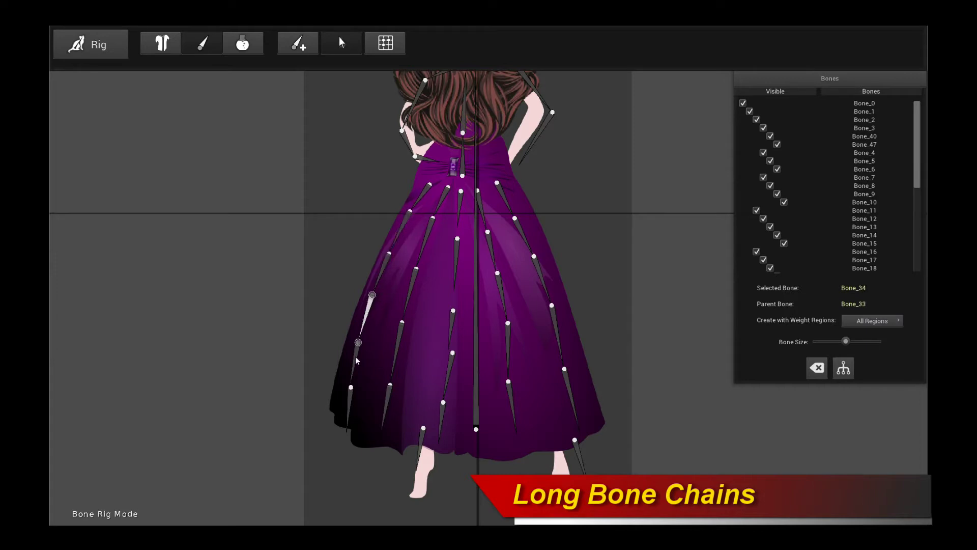
click(356, 361)
key(Escape)
Step down another skirt chain from its top bone past Bone_28.
click(447, 195)
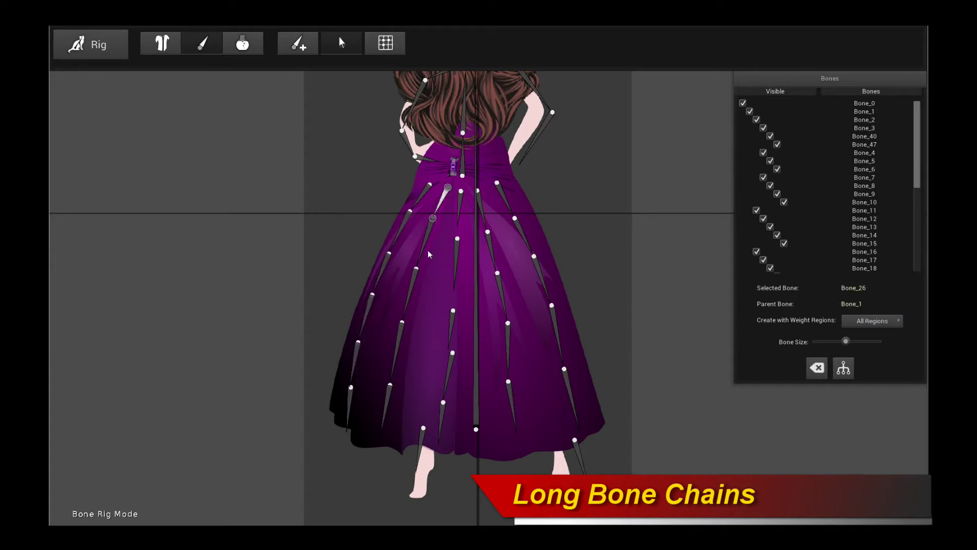
click(427, 253)
click(407, 306)
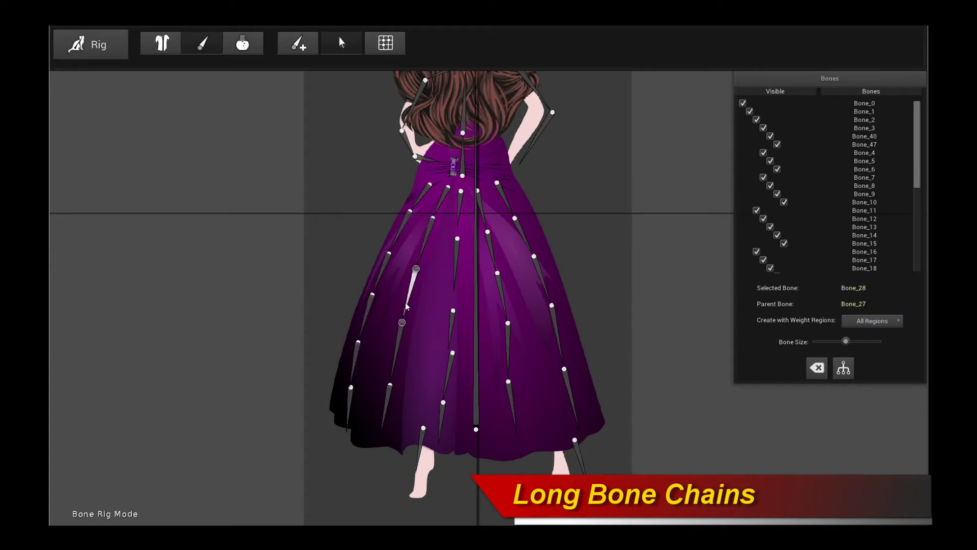
click(398, 348)
Trace the centre skirt chain from the hem up through Bone_13 to root Bone_11.
click(441, 419)
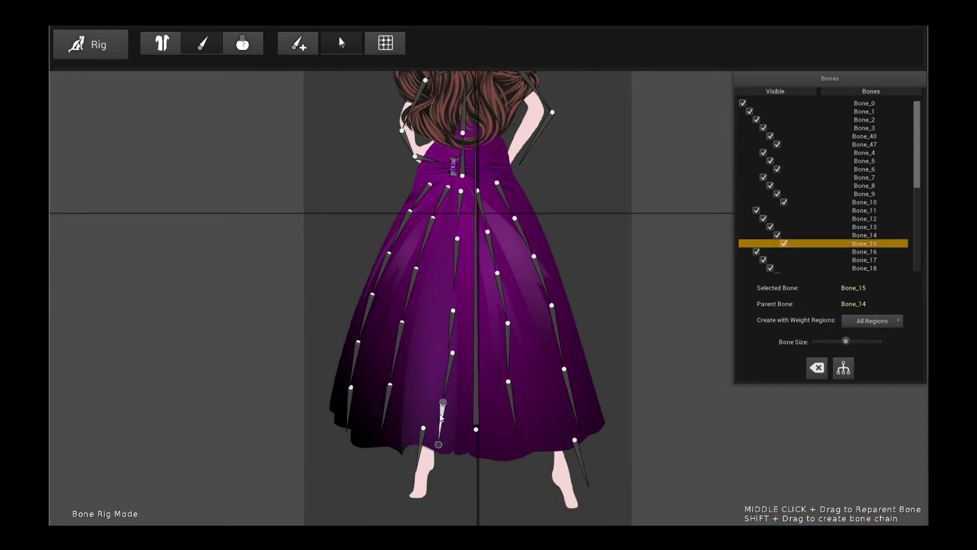
click(447, 375)
click(452, 328)
click(459, 259)
click(462, 206)
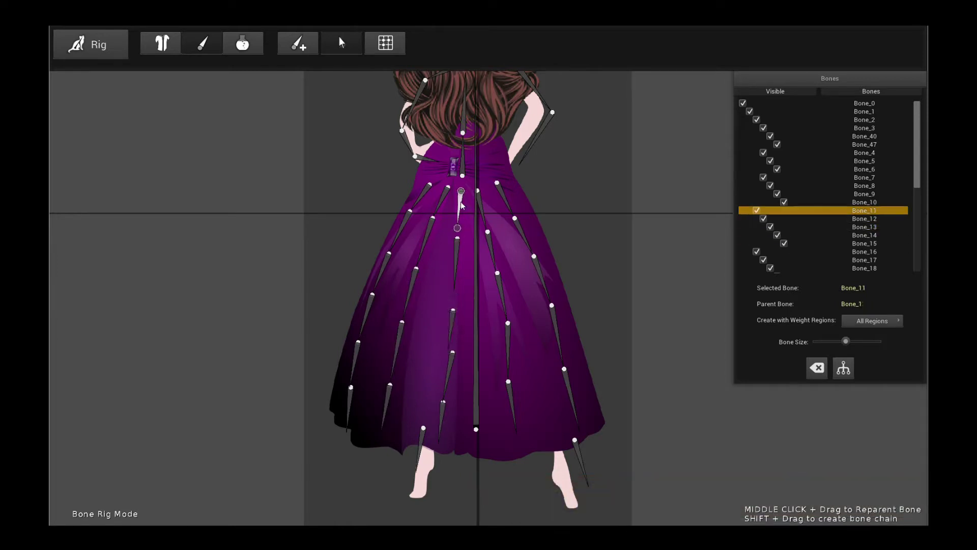
Inspect the right skirt chain bones, including Bone_19, Bone_23 and root Bone_21.
click(483, 209)
click(491, 261)
click(501, 303)
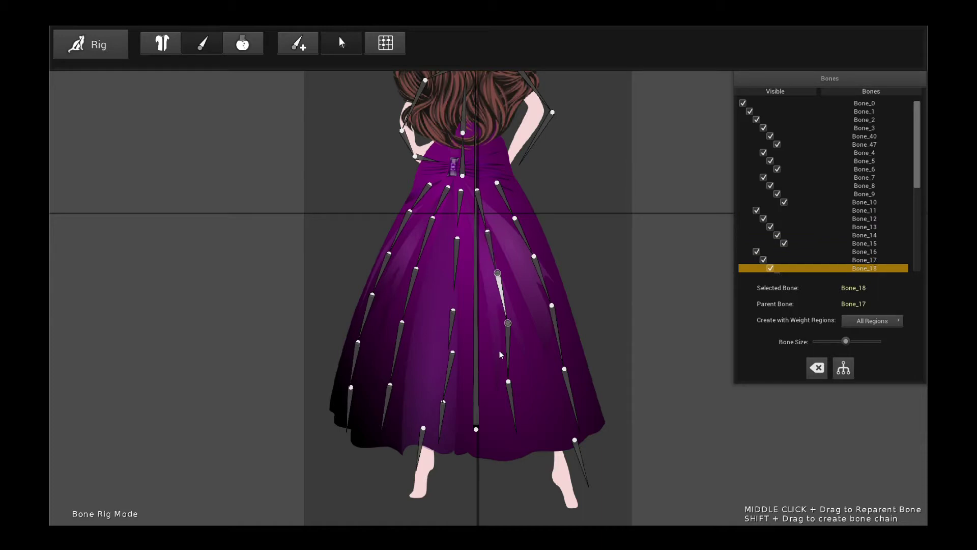
click(509, 352)
click(510, 402)
click(568, 404)
click(565, 333)
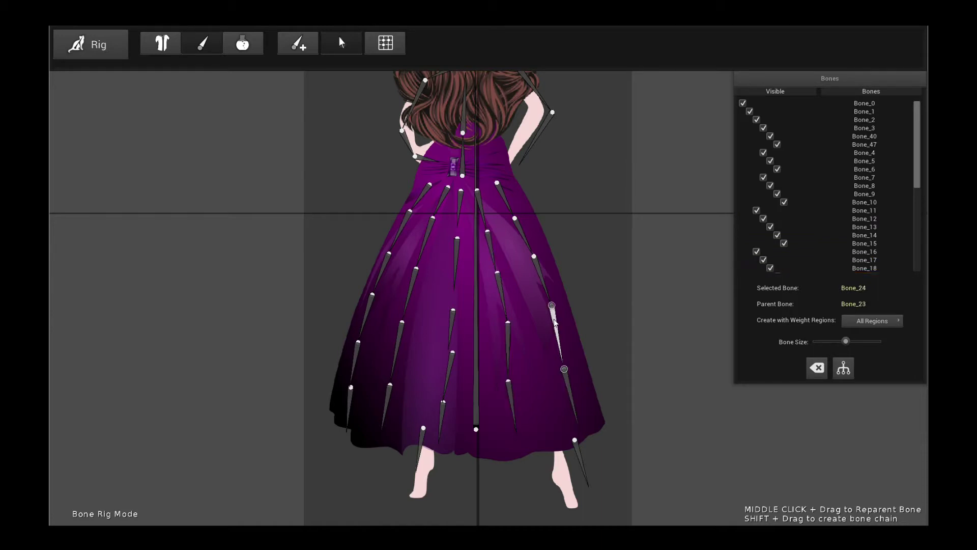
click(544, 279)
click(526, 236)
click(506, 206)
scroll(535, 229, up, 5)
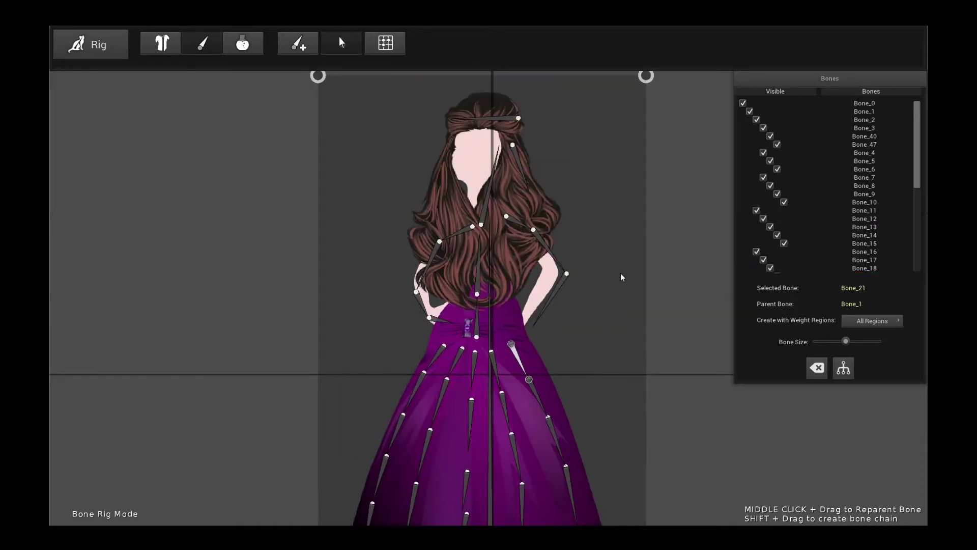
scroll(627, 279, up, 3)
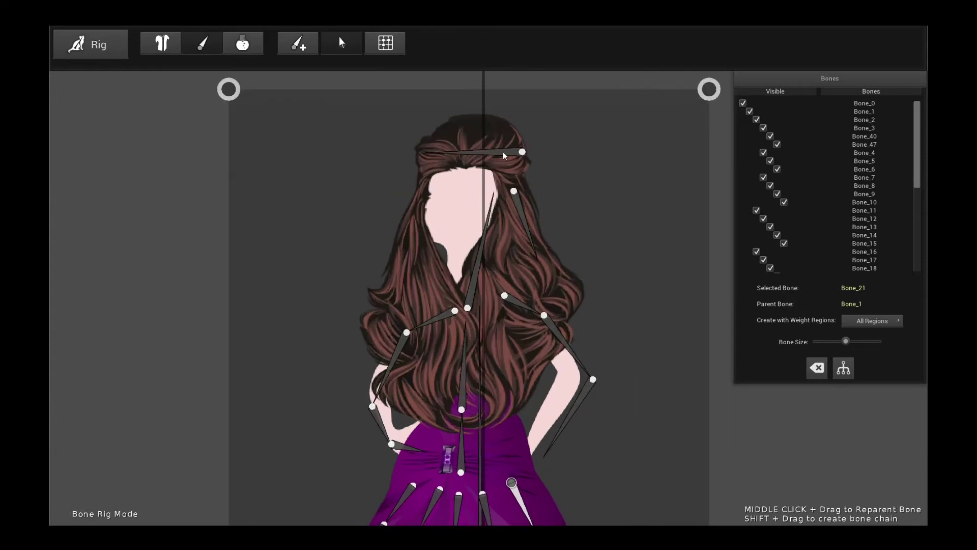
Select headband bone Bone_40, then trace a skirt chain from Bone_24 up to Bone_21.
click(505, 156)
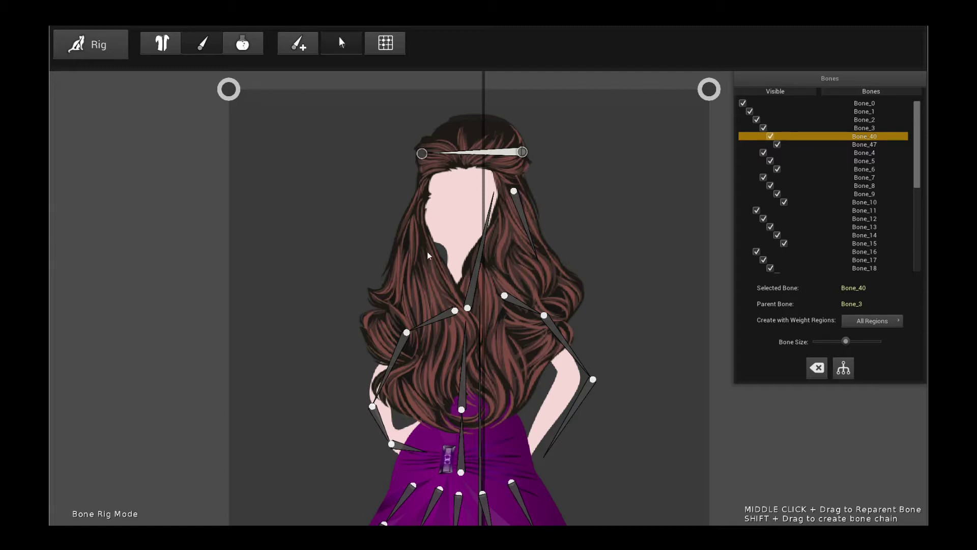
scroll(452, 303, down, 2)
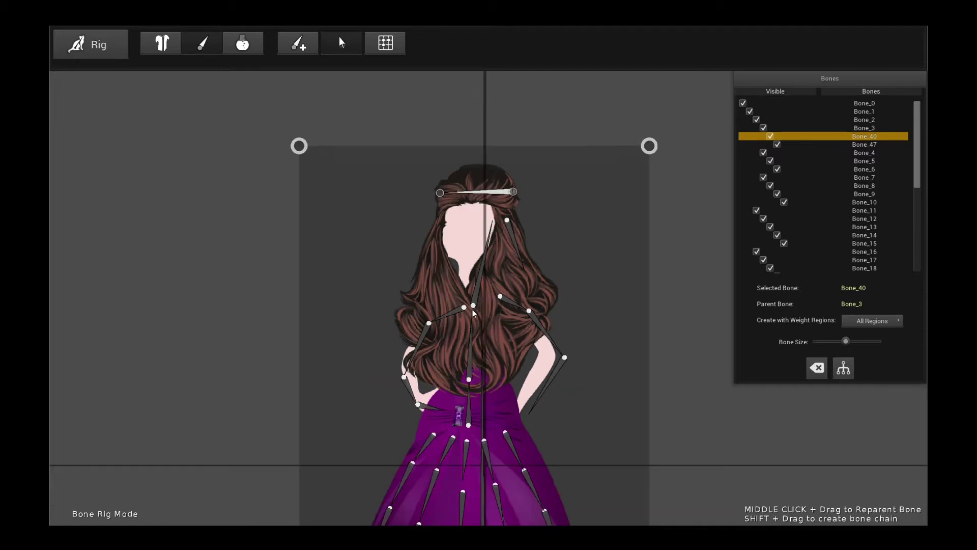
scroll(558, 253, up, 3)
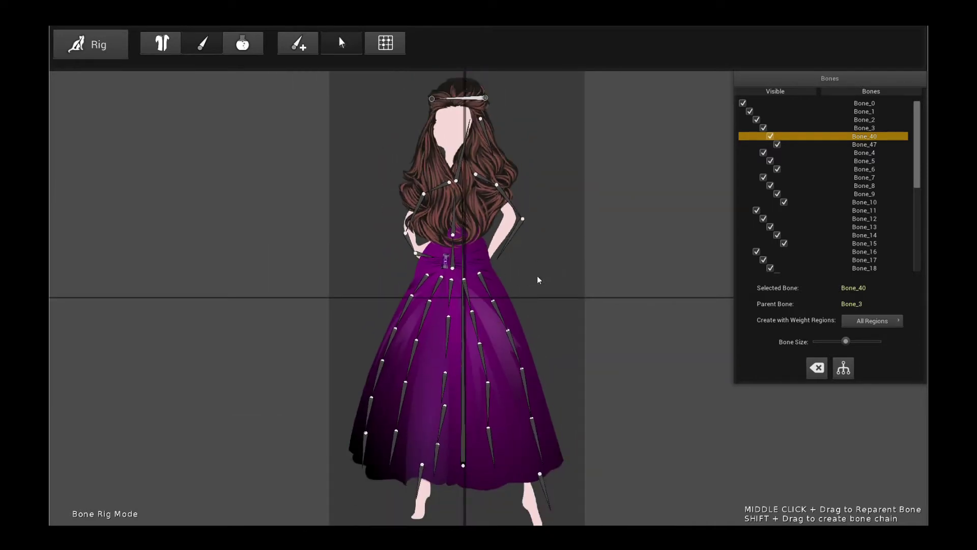
click(504, 322)
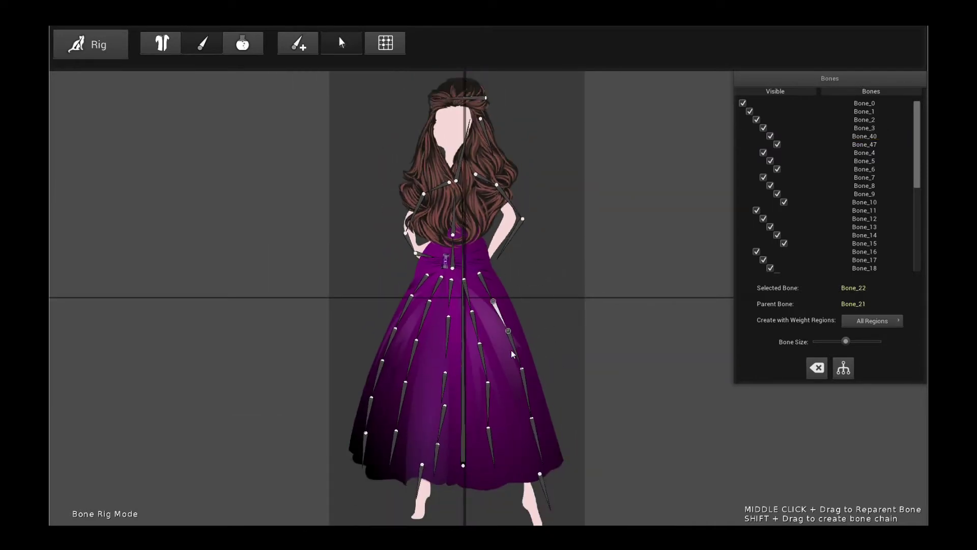
click(523, 382)
click(537, 439)
click(513, 343)
click(498, 308)
click(489, 284)
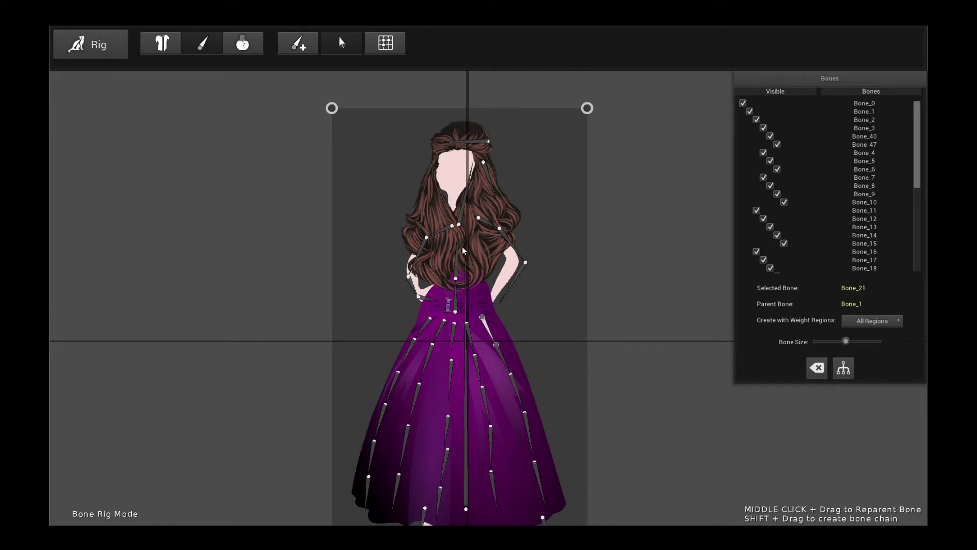
scroll(464, 251, down, 2)
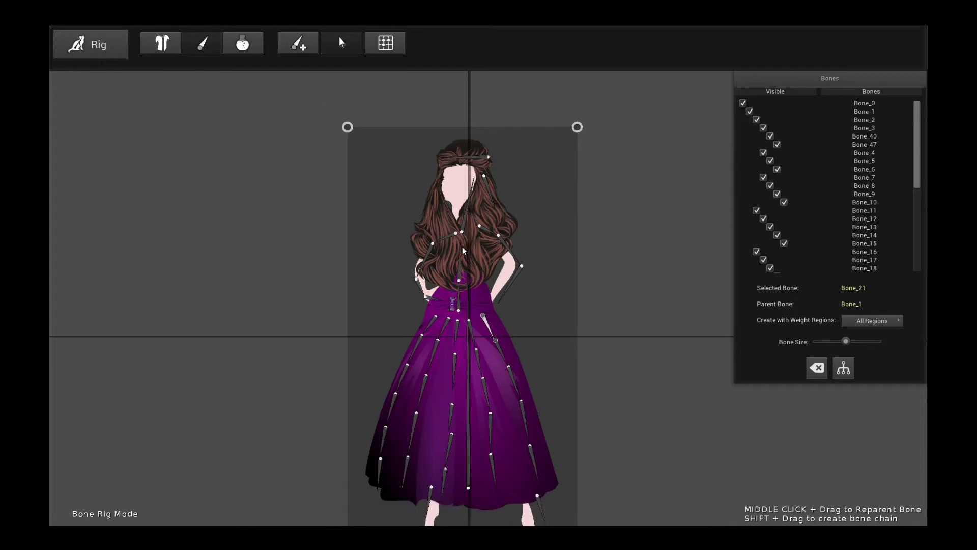
scroll(529, 267, up, 4)
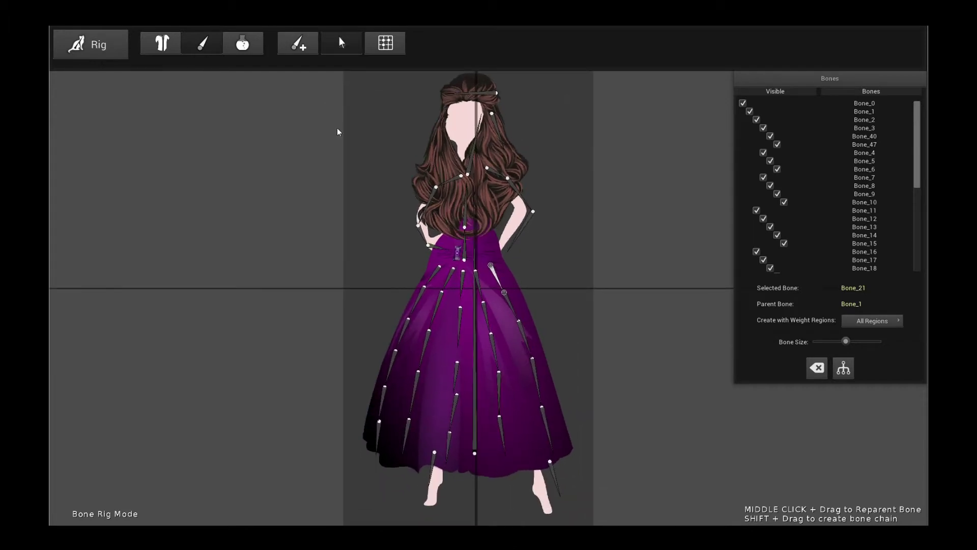
In Test Rig Mode, drag the lower-right and lower-middle skirt bones to bend the dress.
click(202, 44)
scroll(462, 222, up, 3)
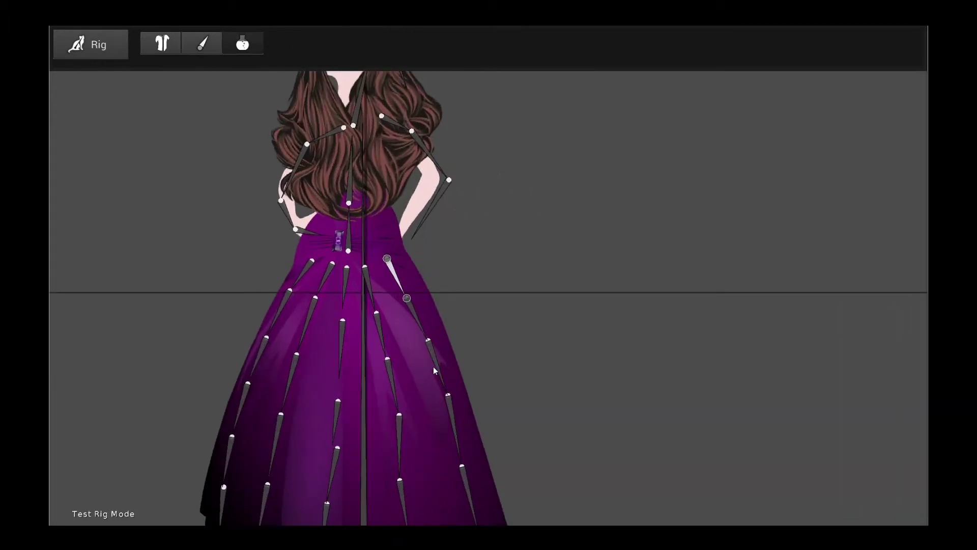
click(443, 382)
drag(451, 395, 470, 386)
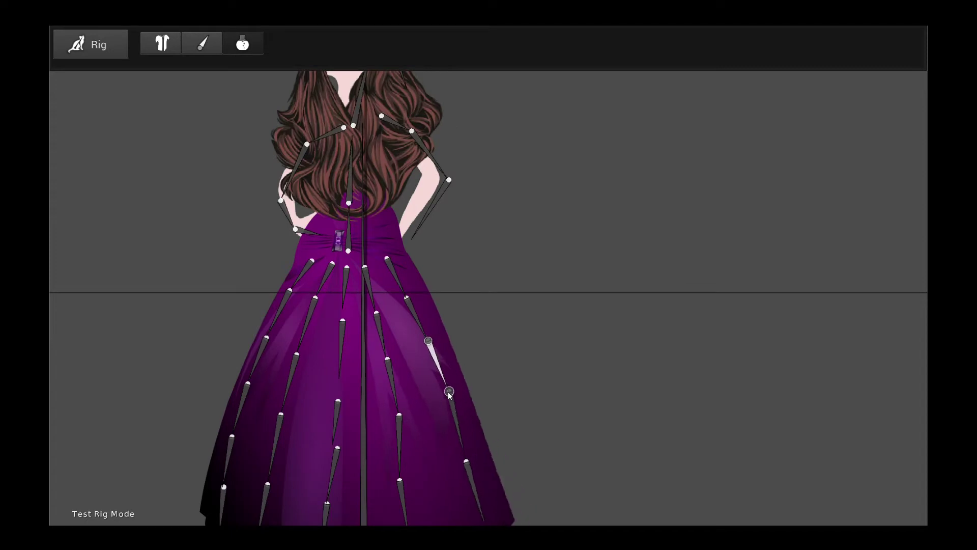
scroll(469, 386, down, 3)
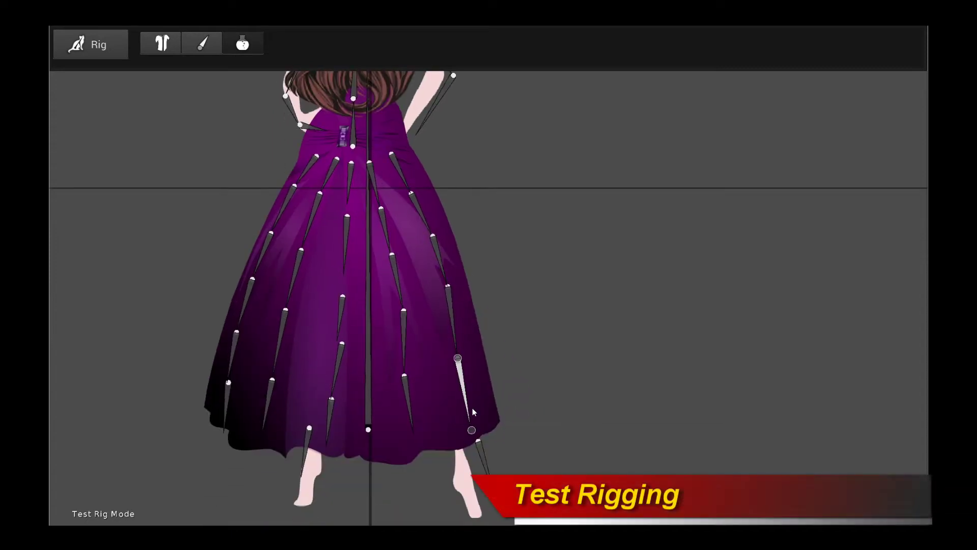
drag(478, 441, 475, 413)
click(406, 431)
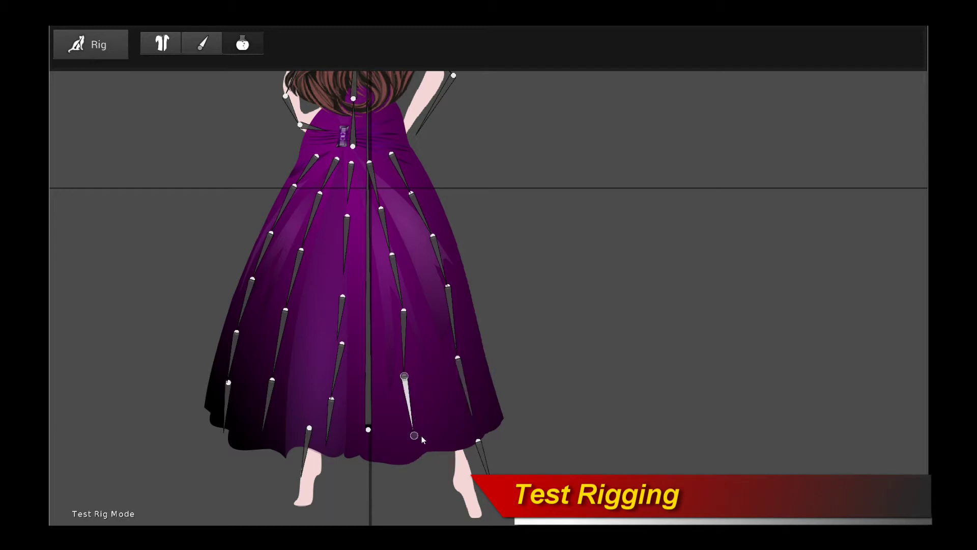
drag(406, 432, 416, 424)
Test the left and hem skirt bones, then go back to Bone Rig Mode and Animate.
drag(405, 378, 408, 386)
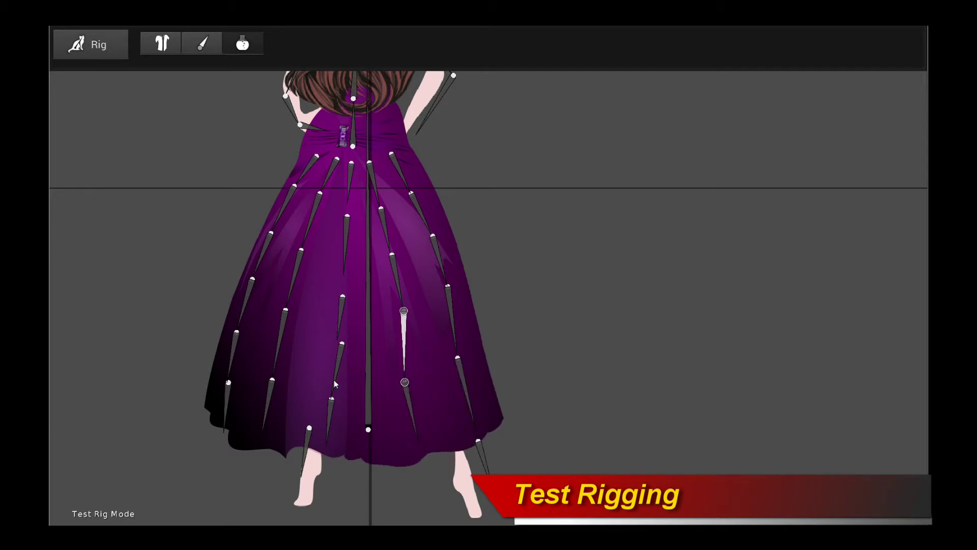
mouse_move(336, 385)
mouse_down()
mouse_move(345, 348)
mouse_move(331, 399)
mouse_up()
drag(317, 437, 335, 440)
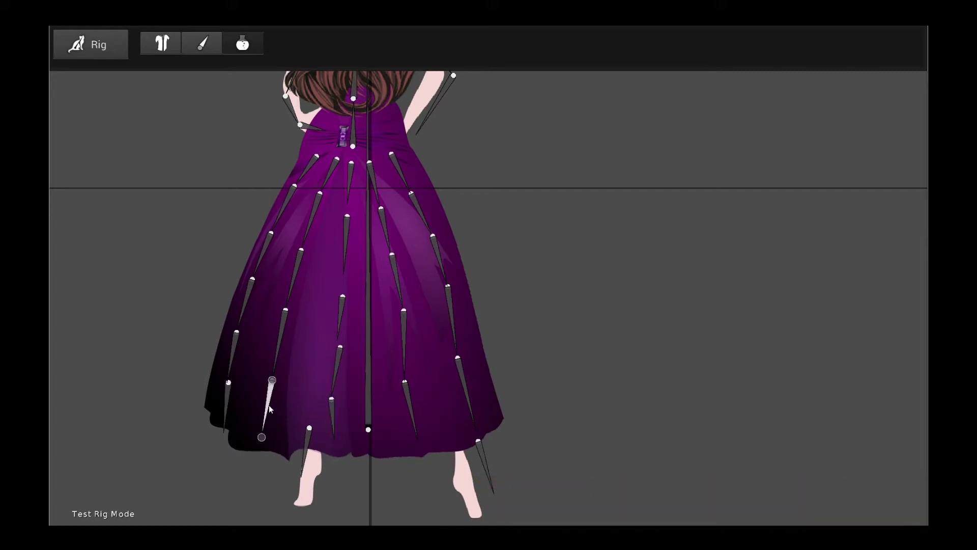
drag(267, 428, 262, 436)
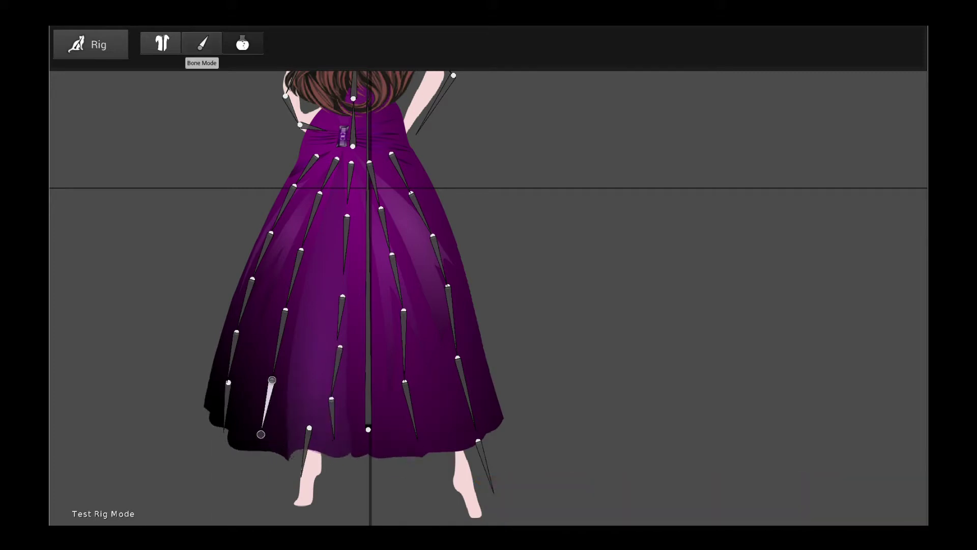
click(203, 43)
click(95, 47)
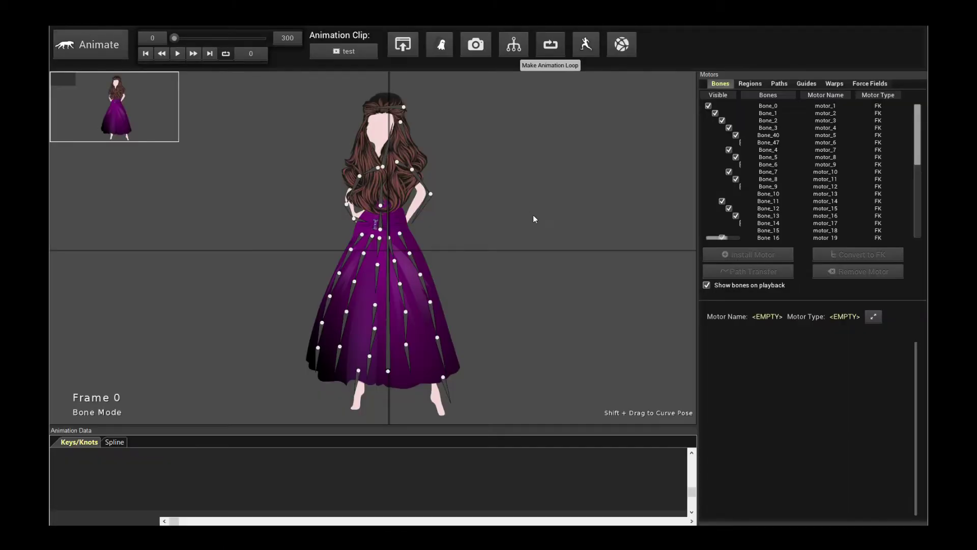
Briefly play and stop the animation, then select a bone on the dress.
click(178, 54)
click(177, 55)
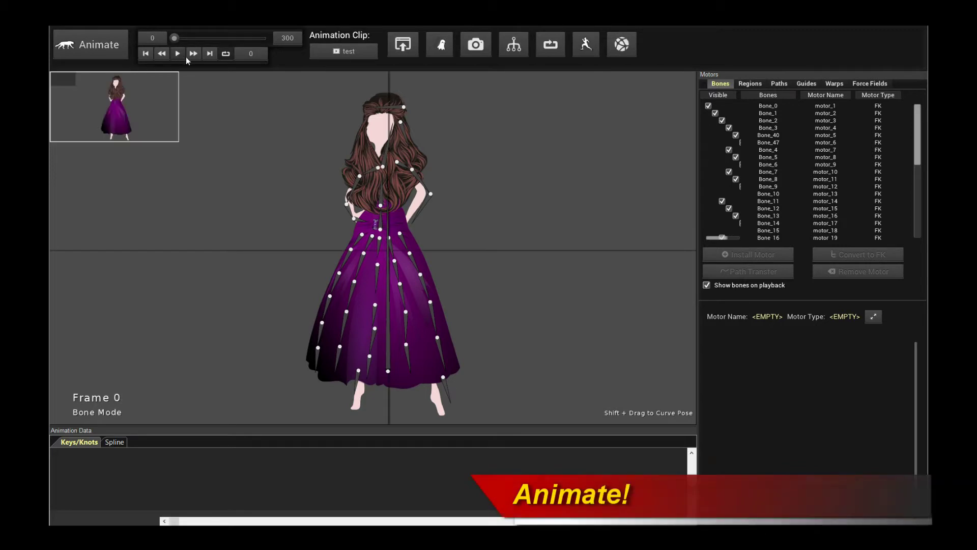
scroll(536, 227, up, 2)
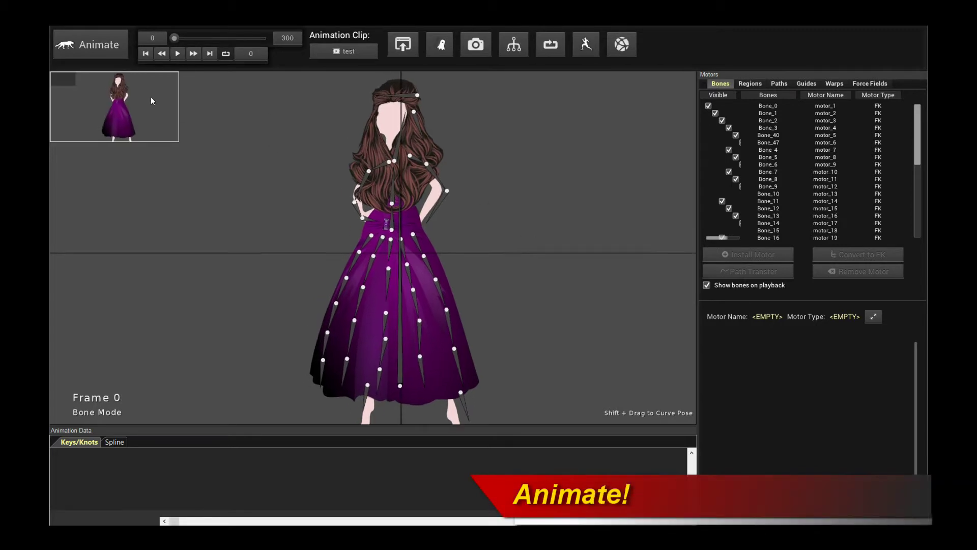
key(space)
key(space)
drag(486, 216, 514, 218)
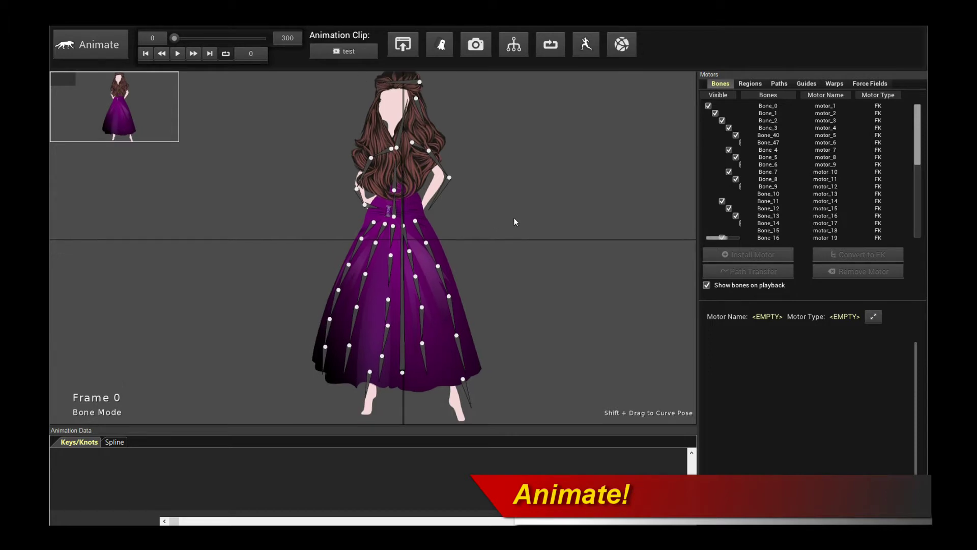
click(420, 230)
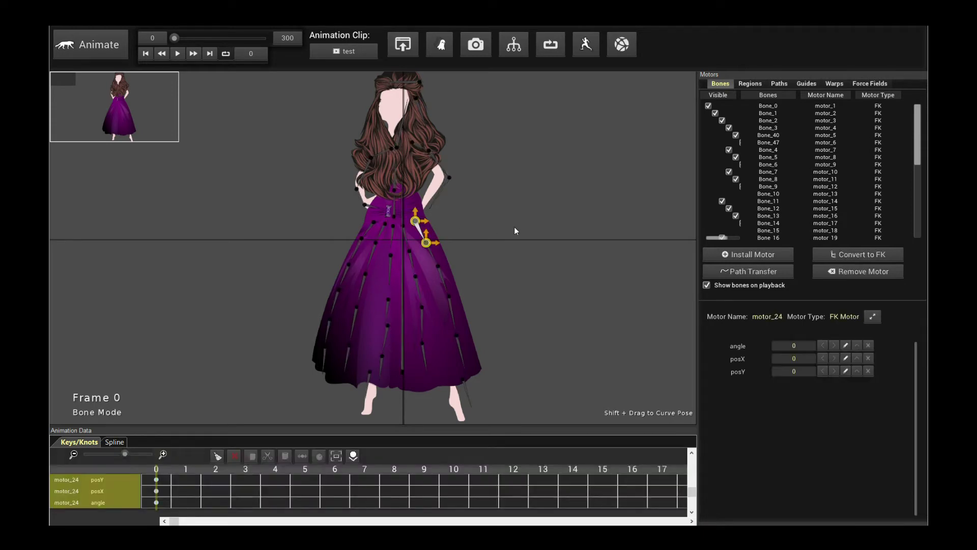
scroll(515, 227, up, 2)
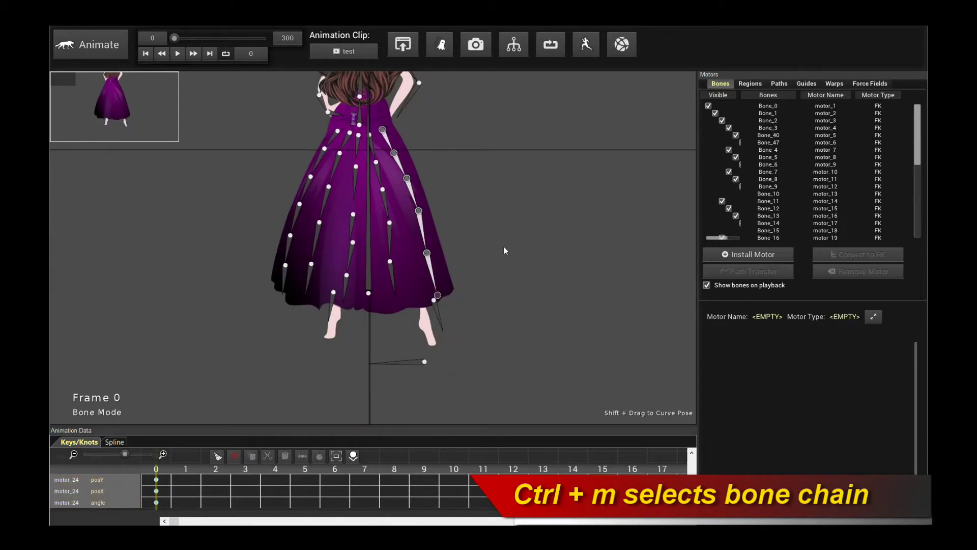
scroll(500, 238, up, 2)
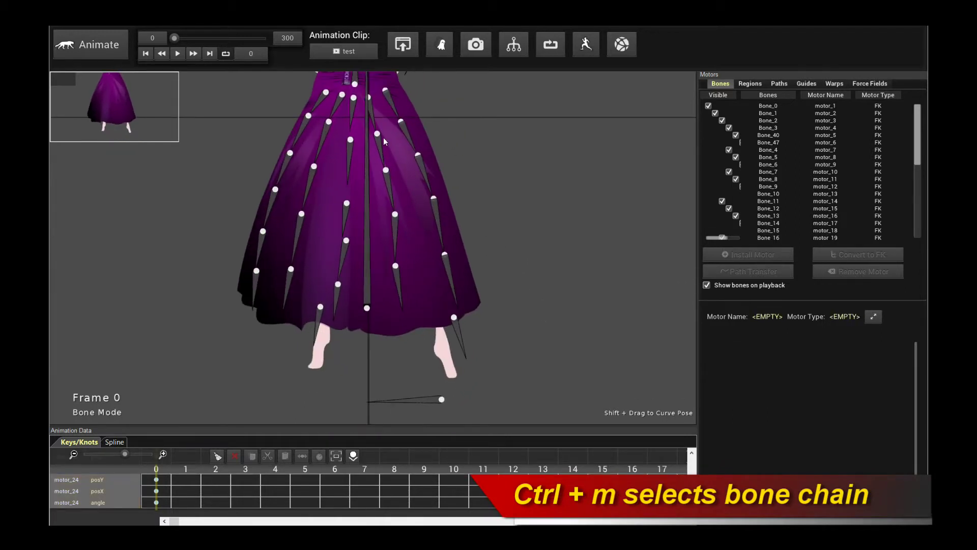
Install a Bend Physics Motor on the right skirt chain and select its motor_43.
click(396, 112)
key(ctrl+m)
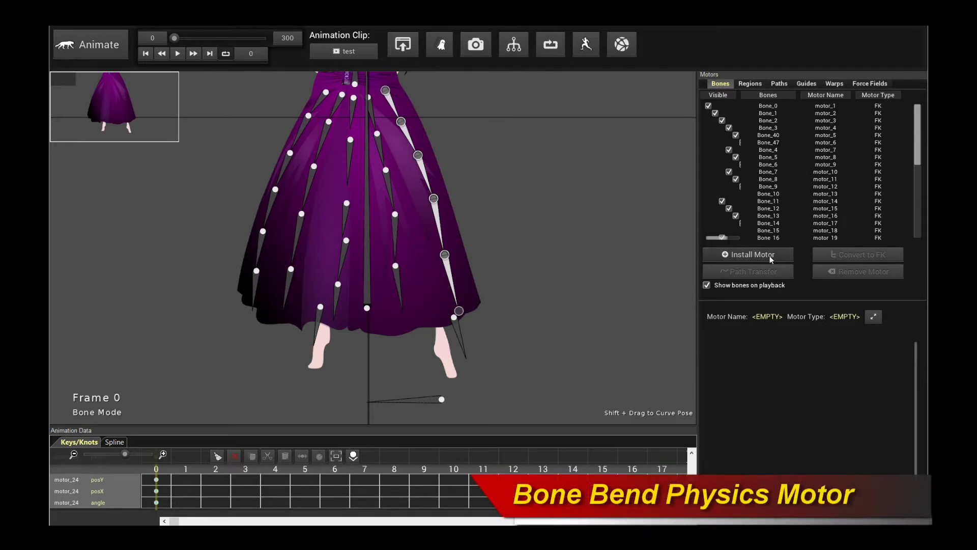
click(771, 260)
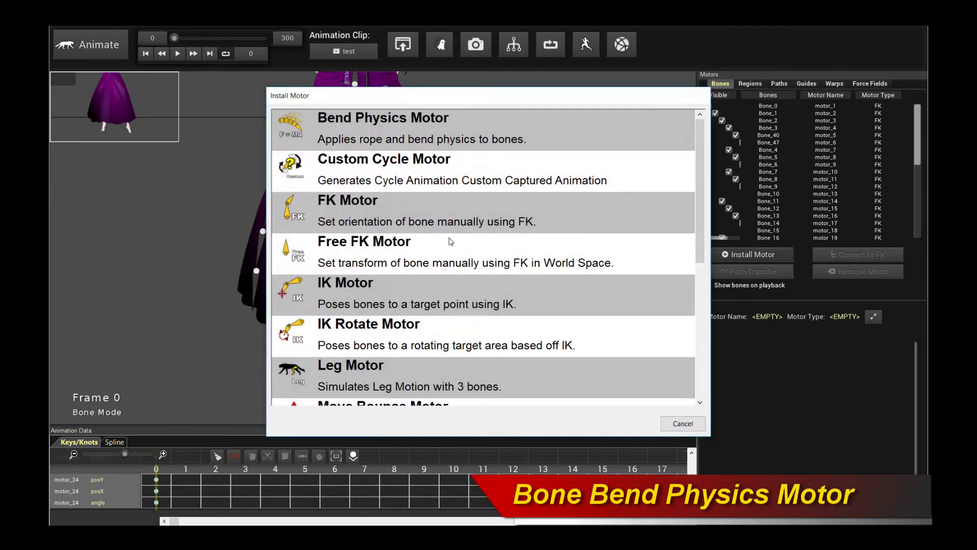
click(458, 136)
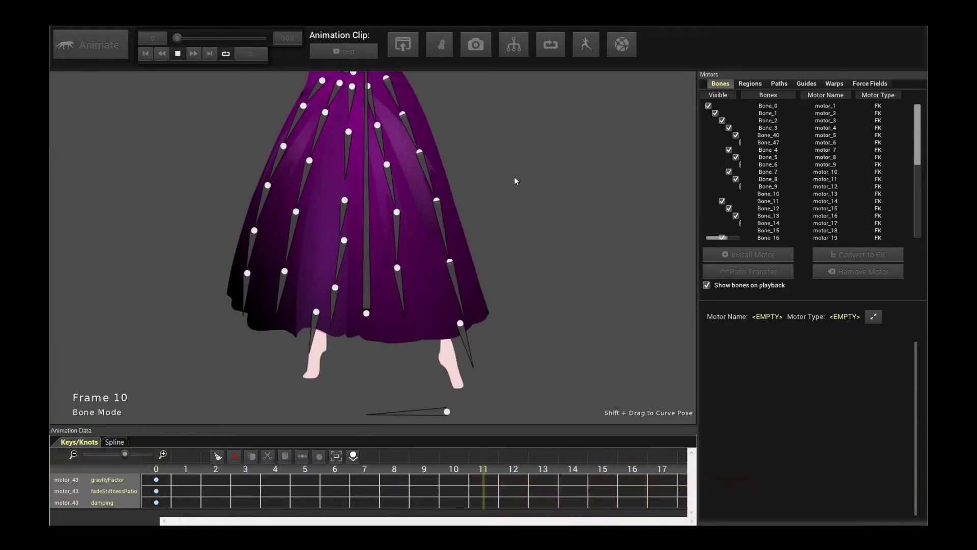
key(space)
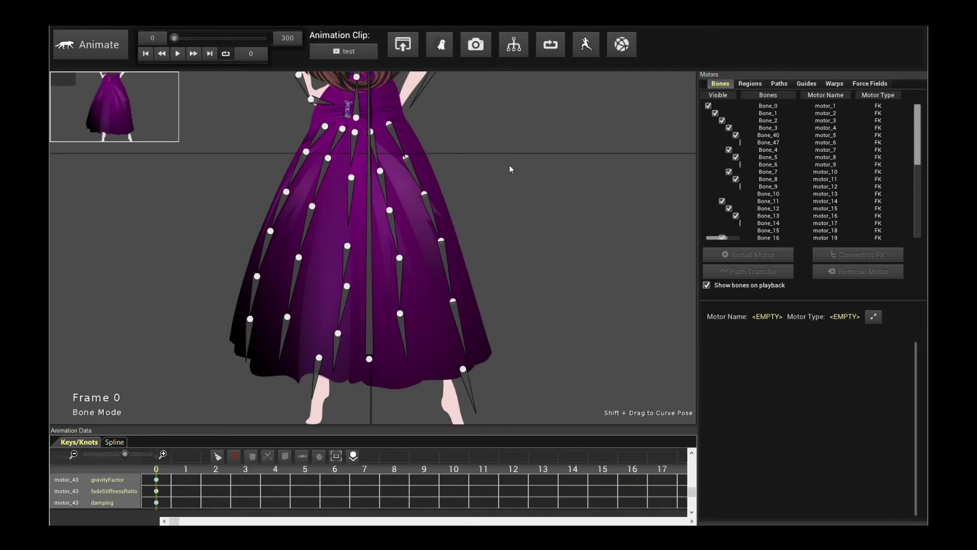
click(391, 136)
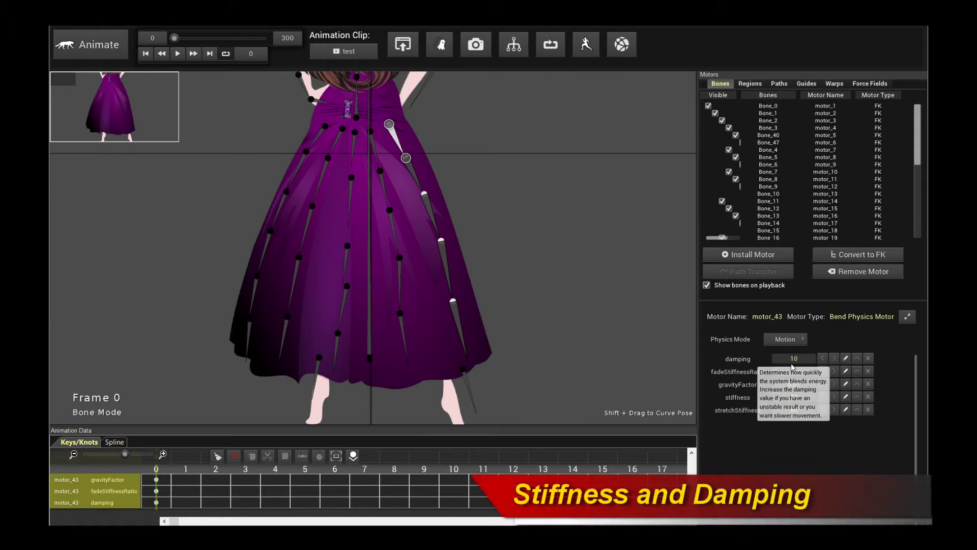
double_click(795, 359)
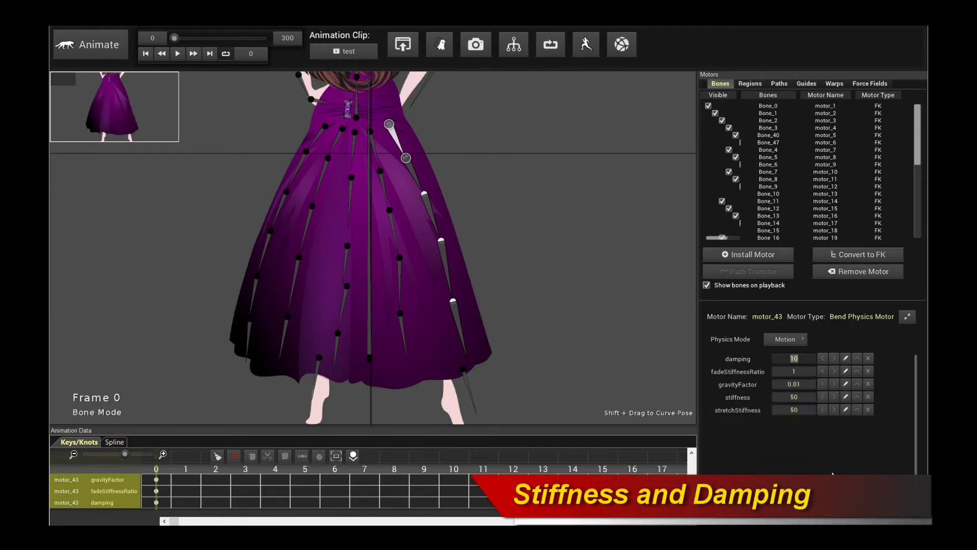
text(12)
key(Return)
key(space)
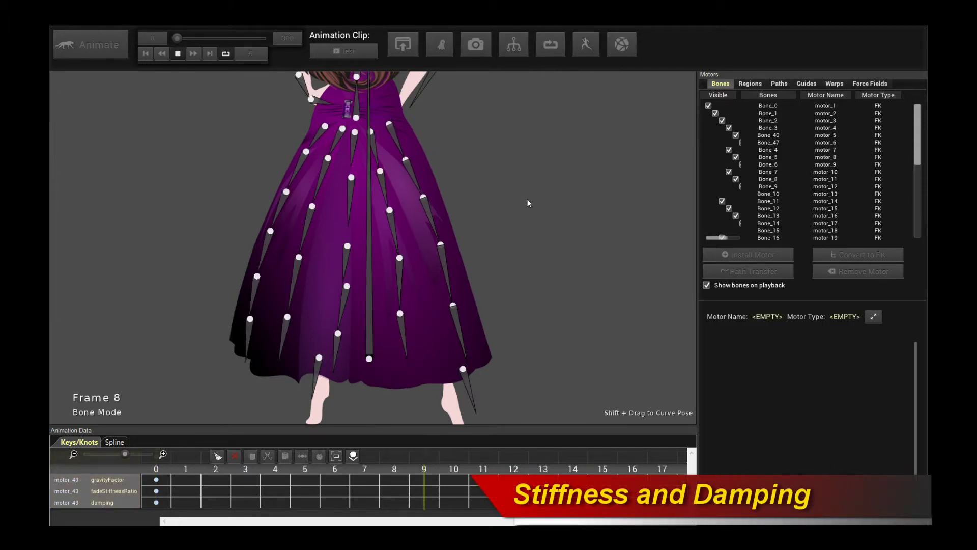
key(space)
click(433, 224)
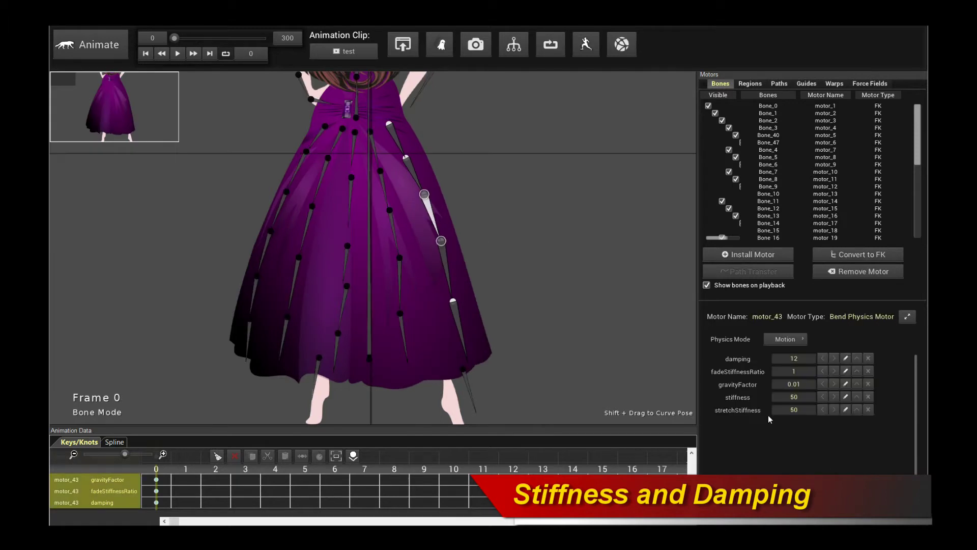
double_click(795, 397)
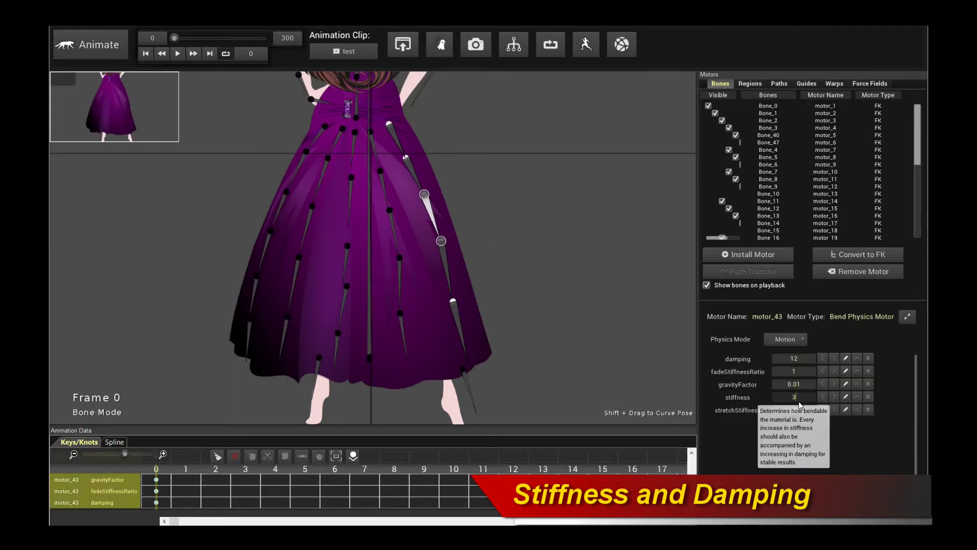
text(30)
key(Return)
click(542, 186)
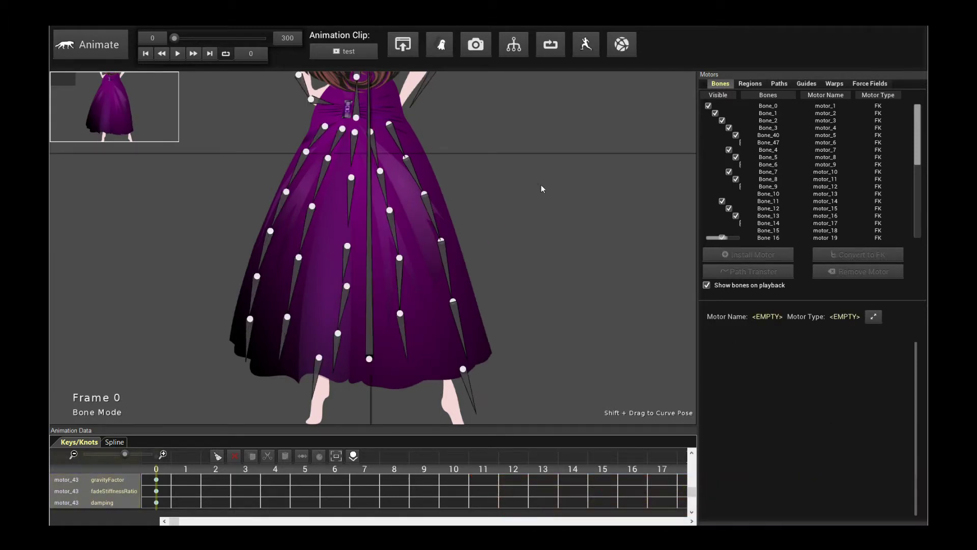
key(space)
key(space)
key(space)
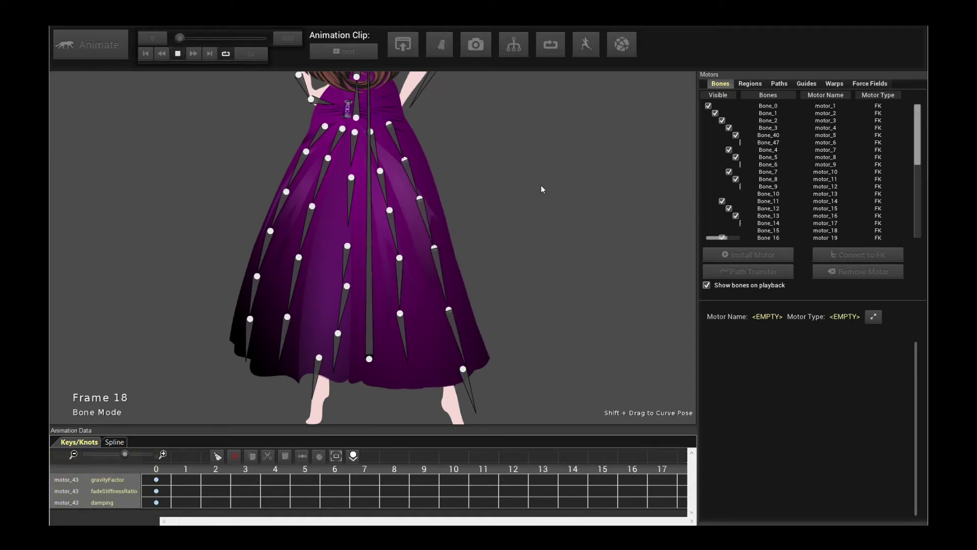
key(space)
key(space)
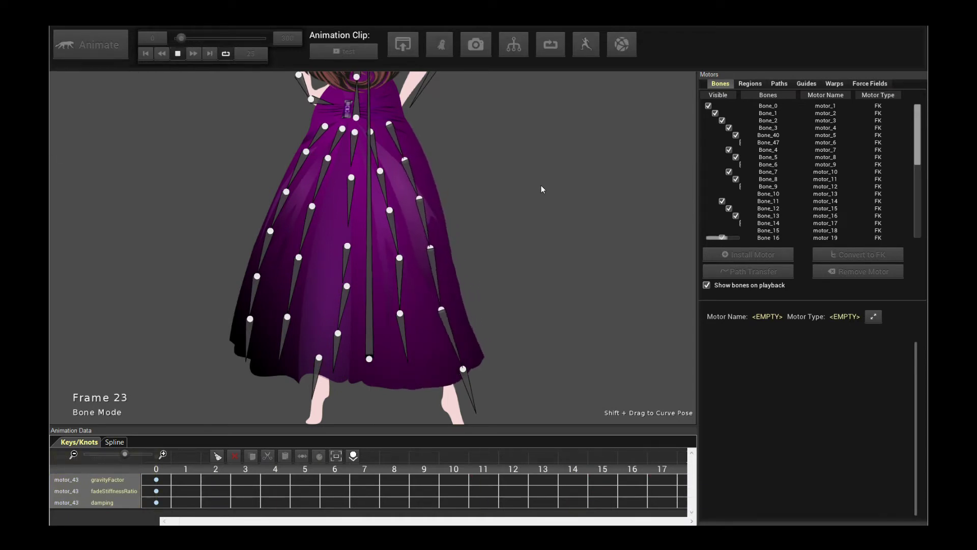
key(space)
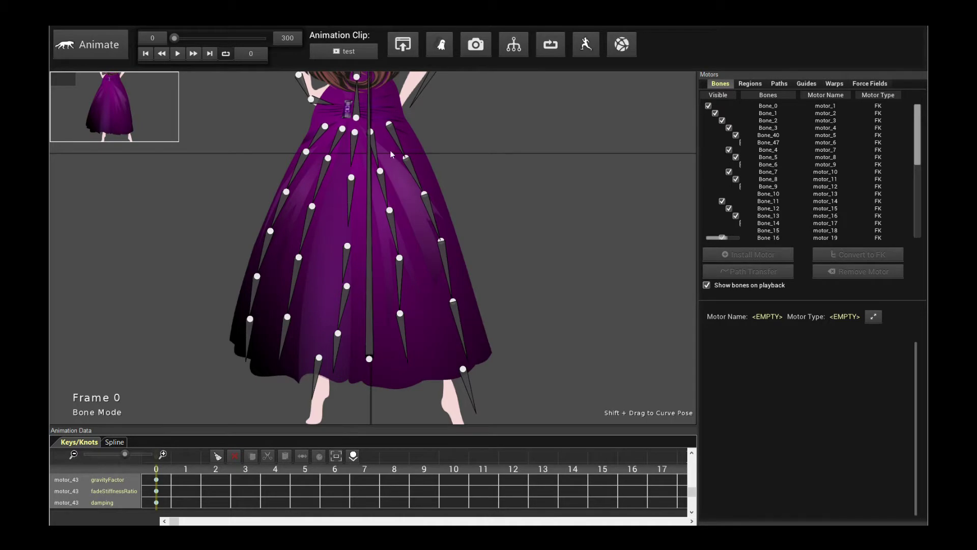
Install Bend Physics Motors on the centre and left-of-centre skirt chains.
click(374, 149)
click(375, 150)
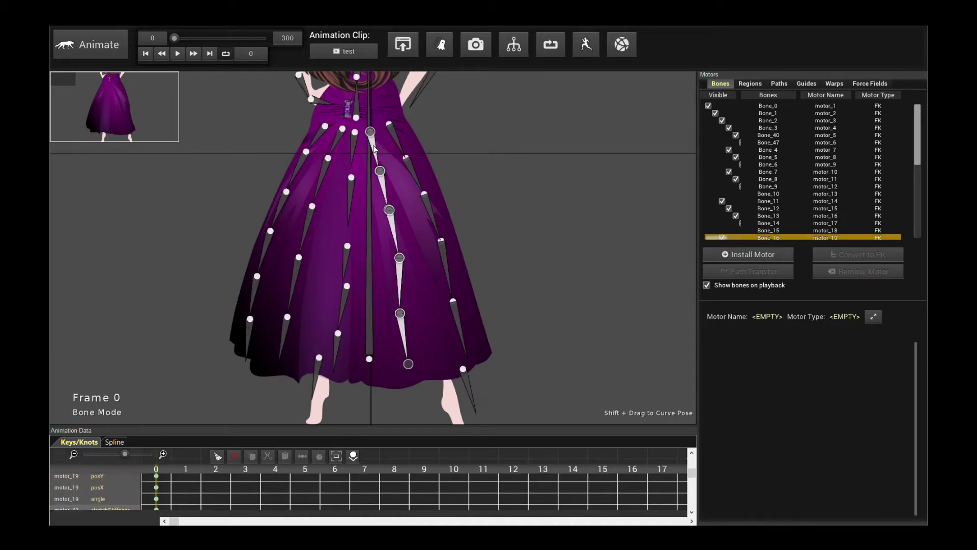
click(752, 255)
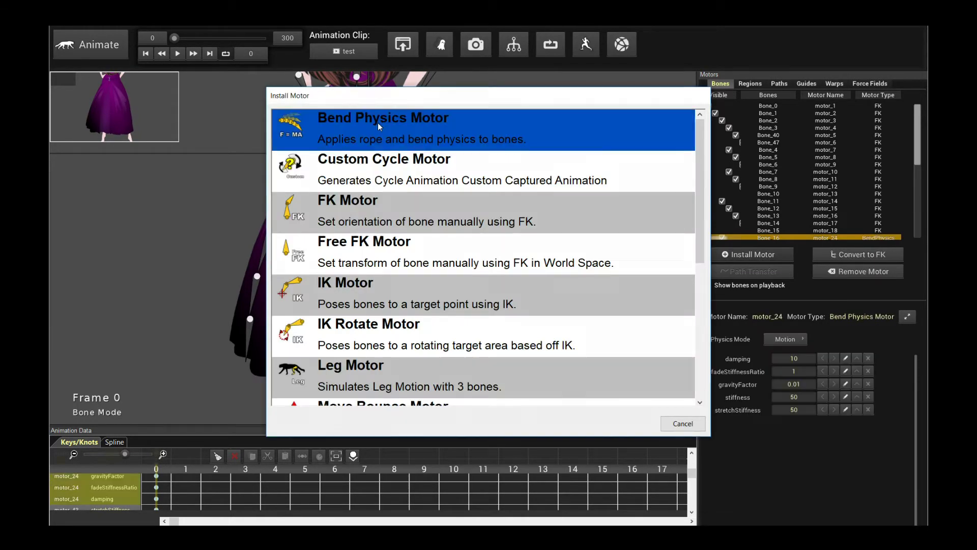
click(344, 127)
click(356, 146)
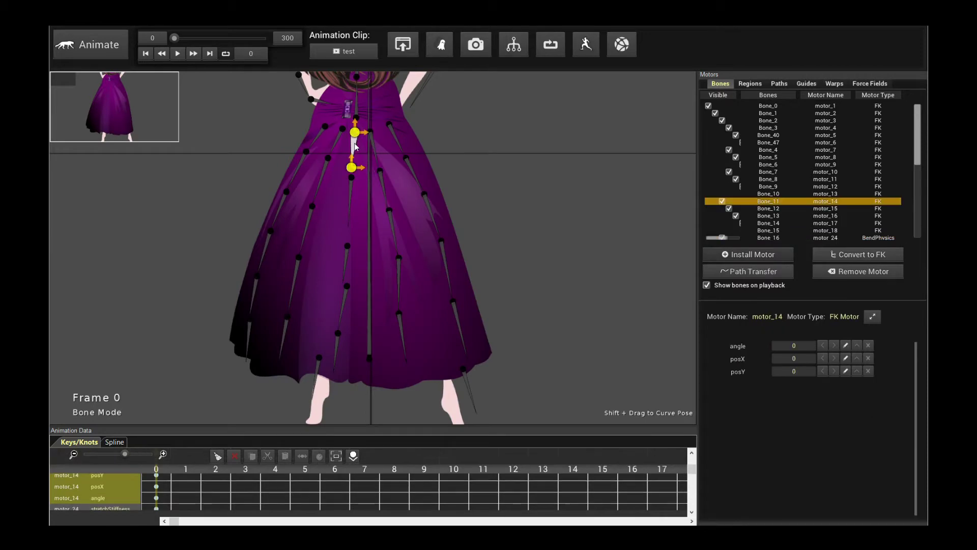
shift+click(767, 237)
click(752, 254)
click(397, 141)
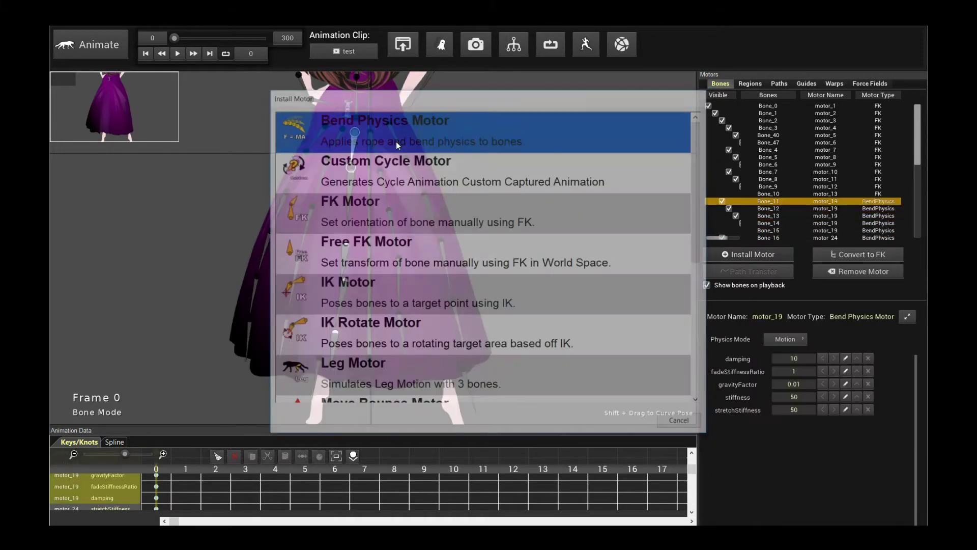
Install Bend Physics Motors on the next left chain and the outer left chain.
click(342, 136)
key(Escape)
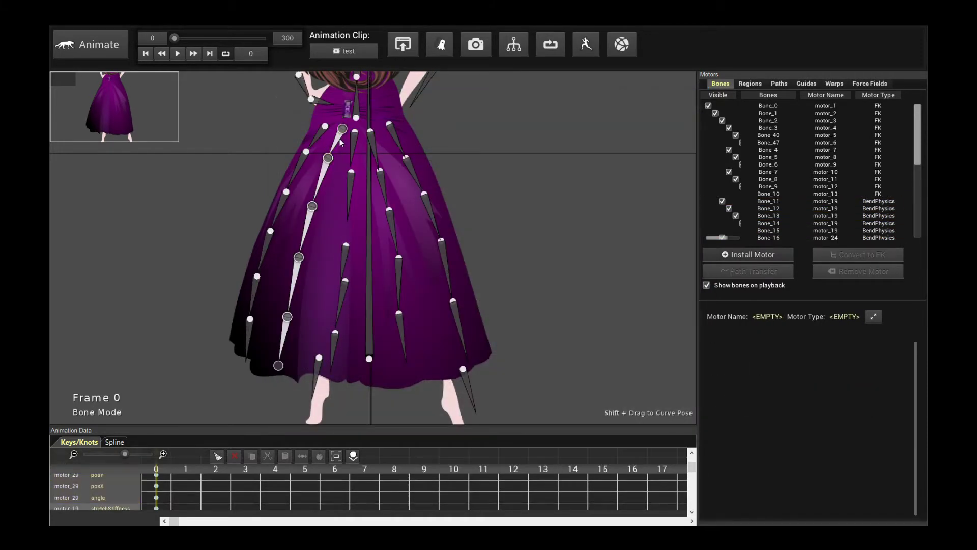
click(752, 255)
click(396, 122)
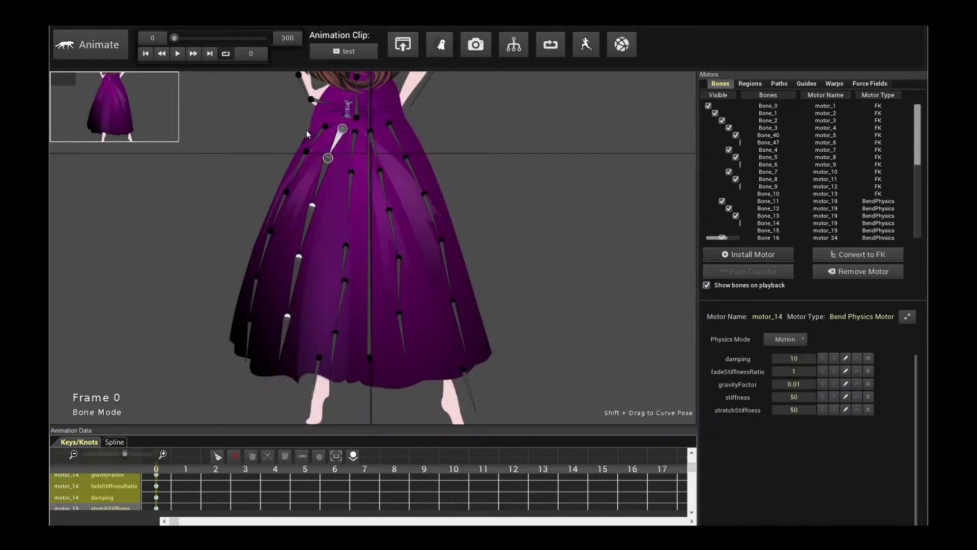
click(315, 140)
key(Escape)
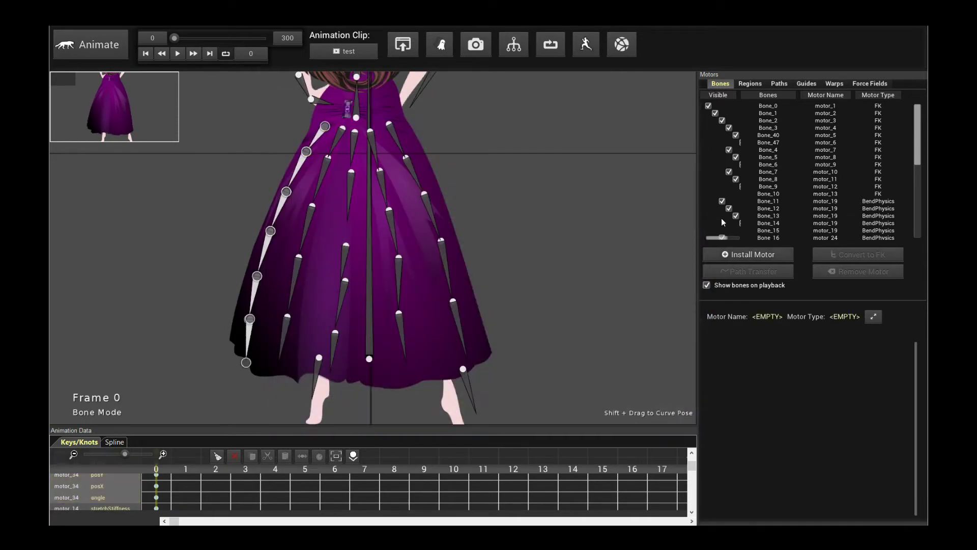
click(735, 254)
click(396, 122)
key(Escape)
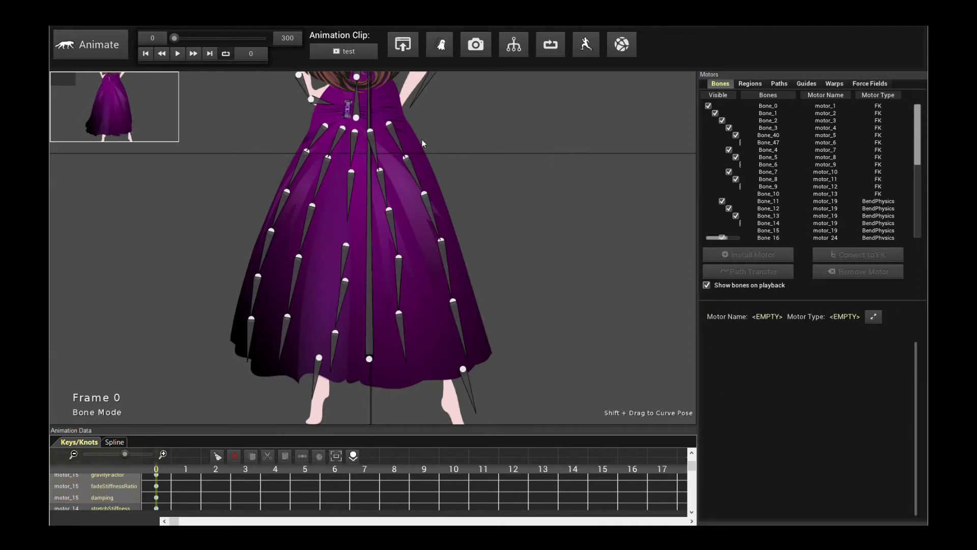
Preview the skirt physics with motor_43 at damping 12 and stiffness 30, then rewind.
key(space)
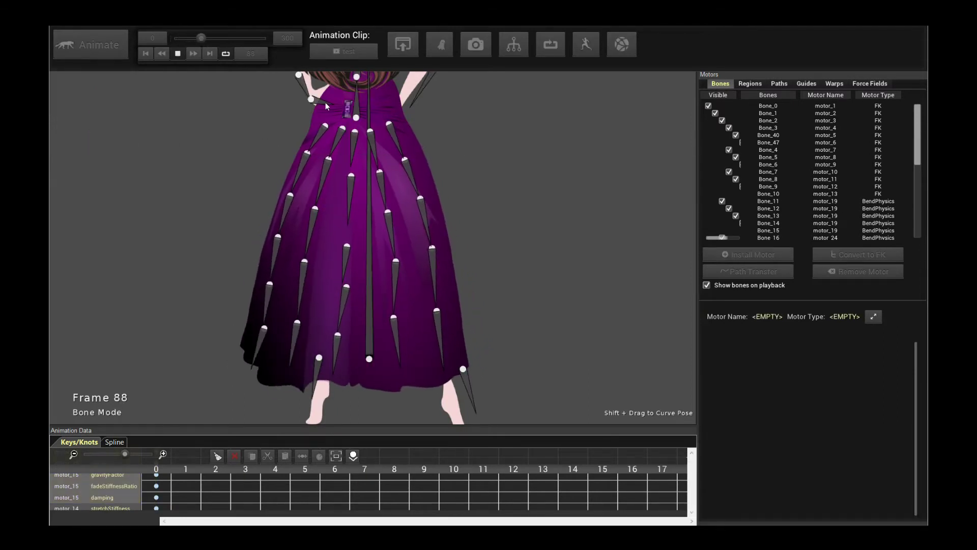
key(space)
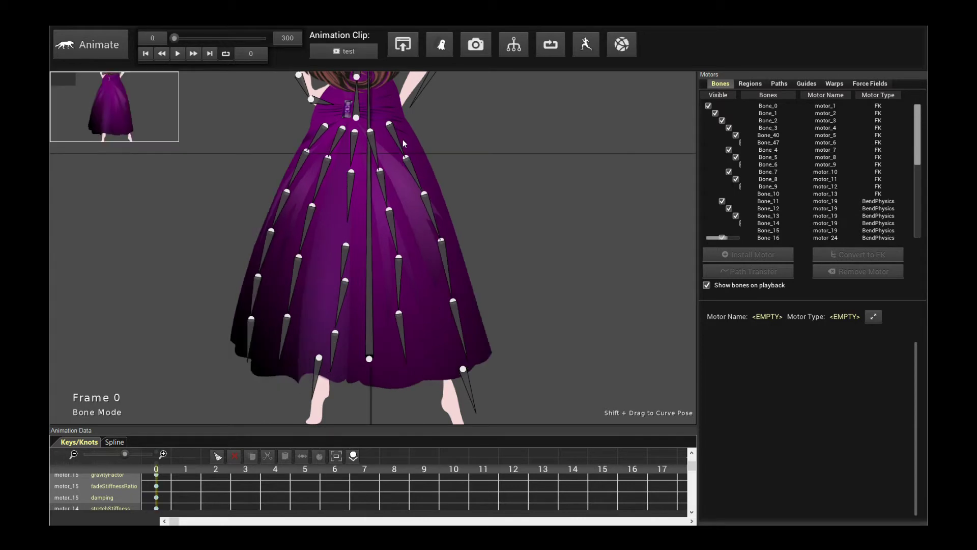
click(398, 145)
key(space)
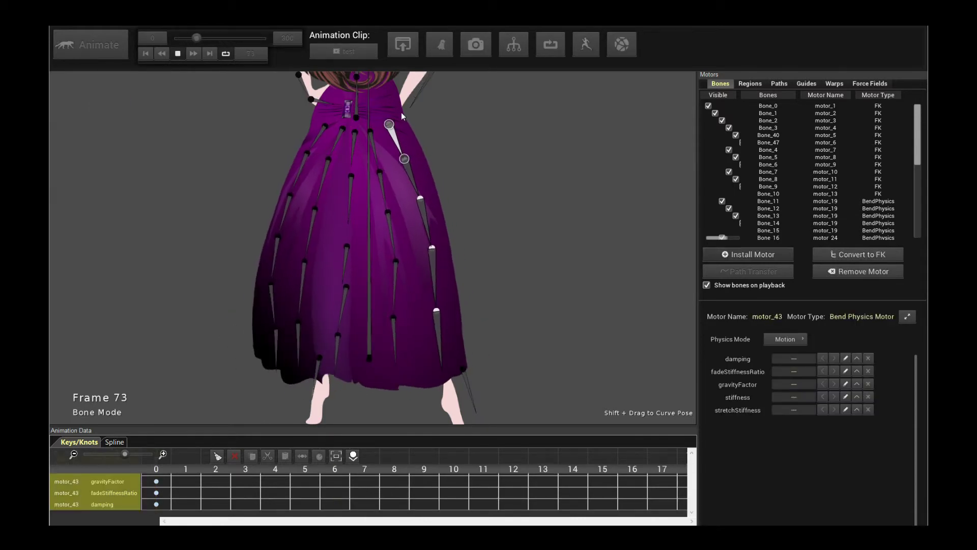
key(space)
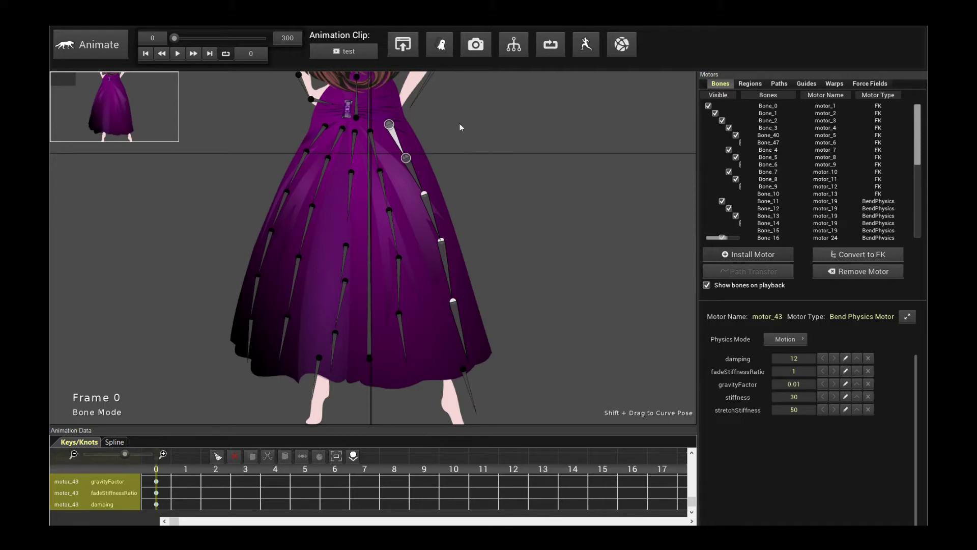
click(153, 28)
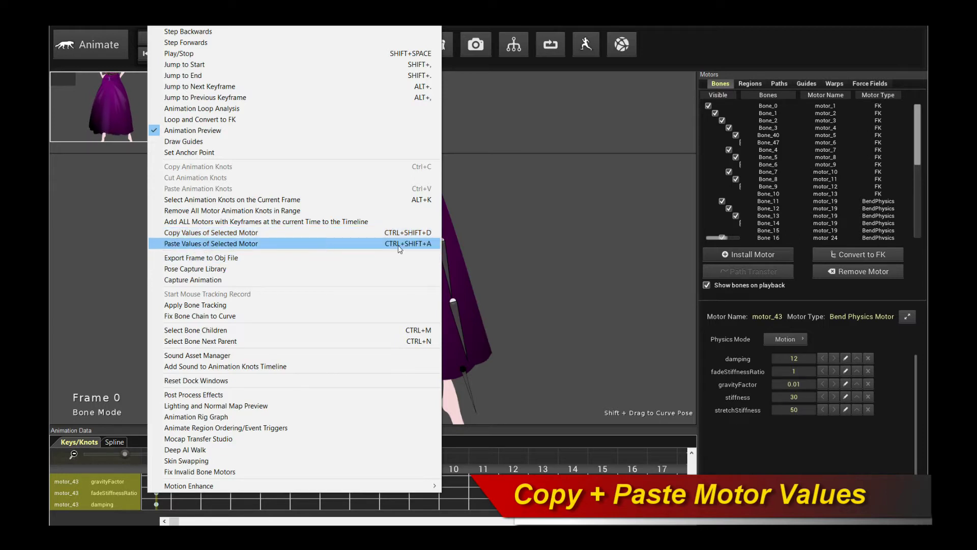
click(316, 242)
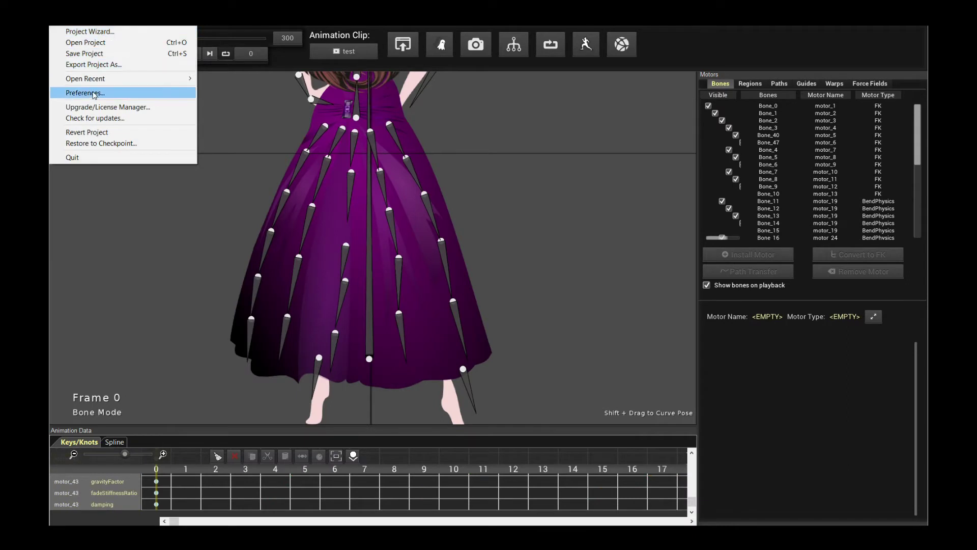
click(94, 93)
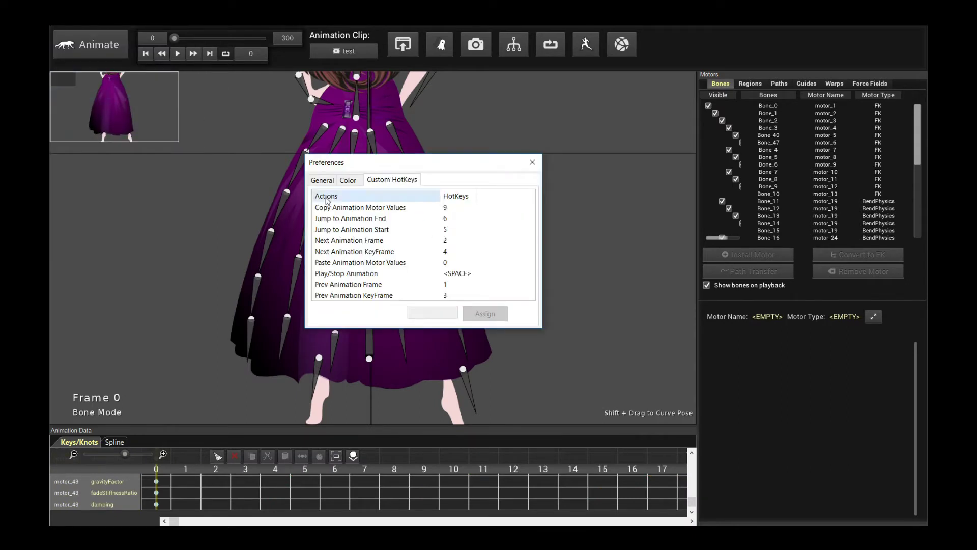
click(441, 208)
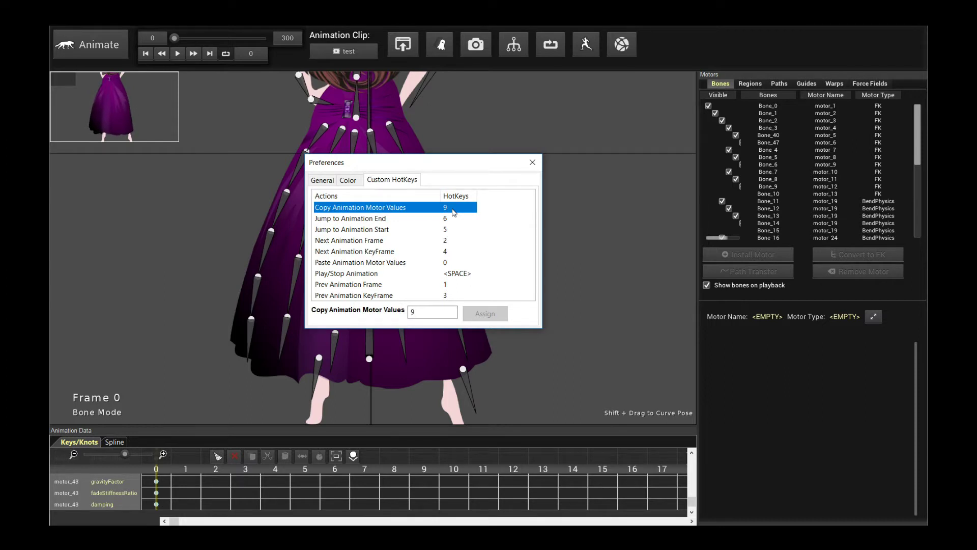
click(384, 253)
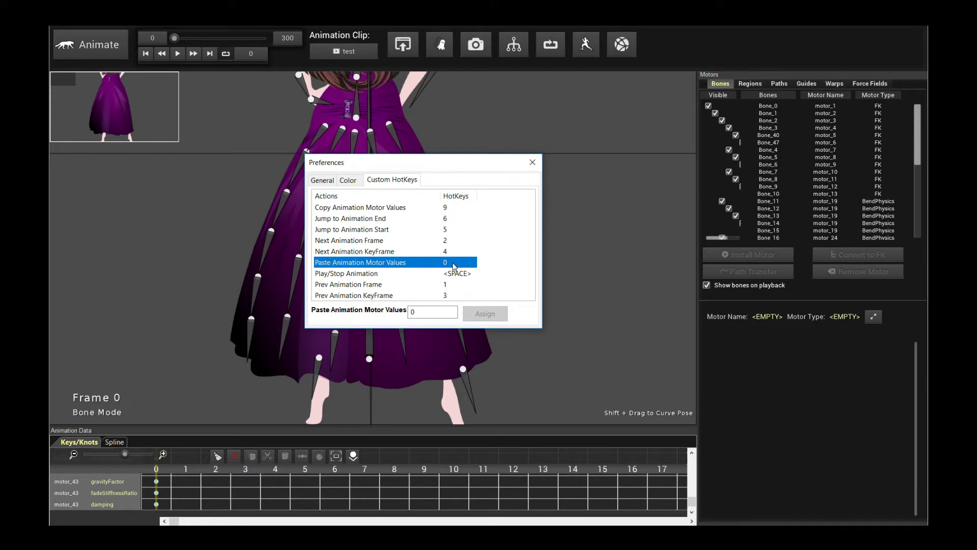
click(532, 163)
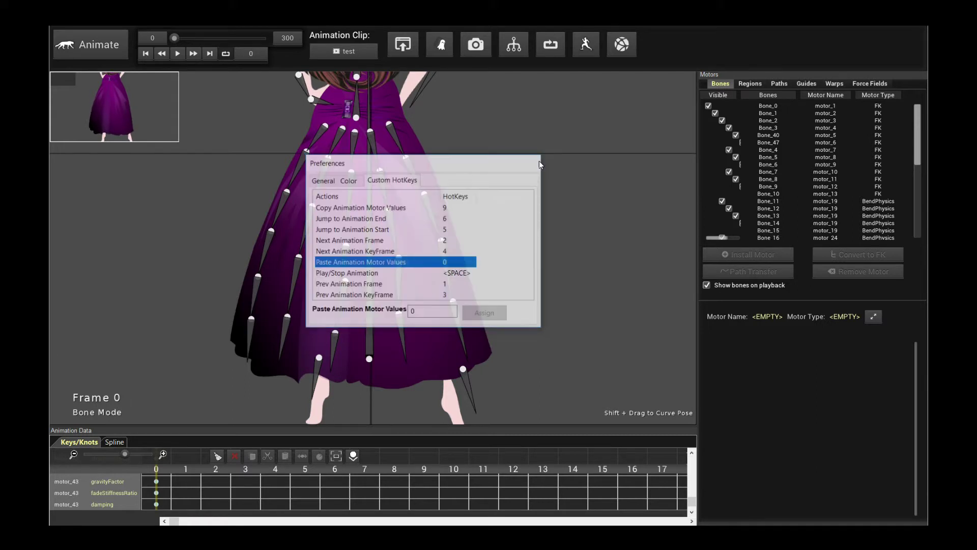
click(398, 145)
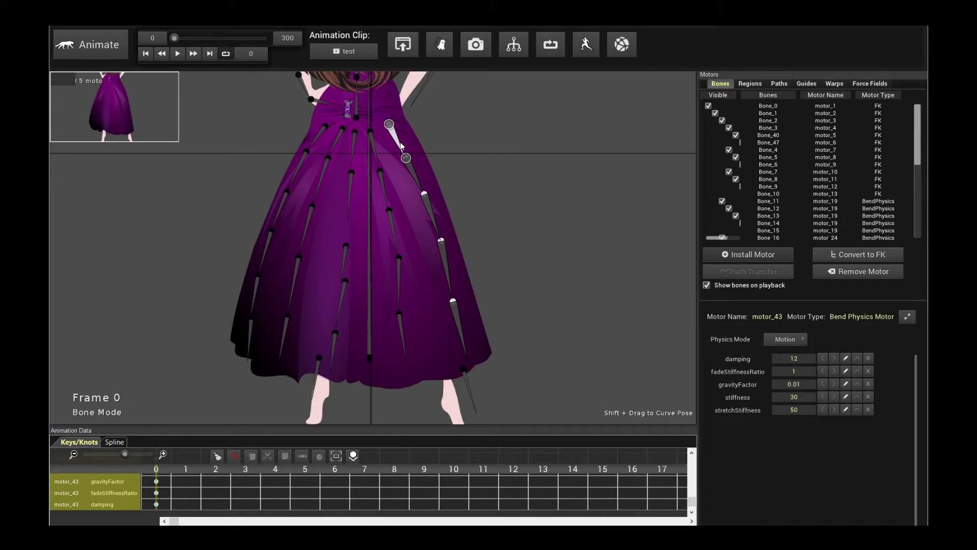
Give motor_19 and motor_15 damping 12 and stiffness 30, then preview the swaying skirt.
click(376, 141)
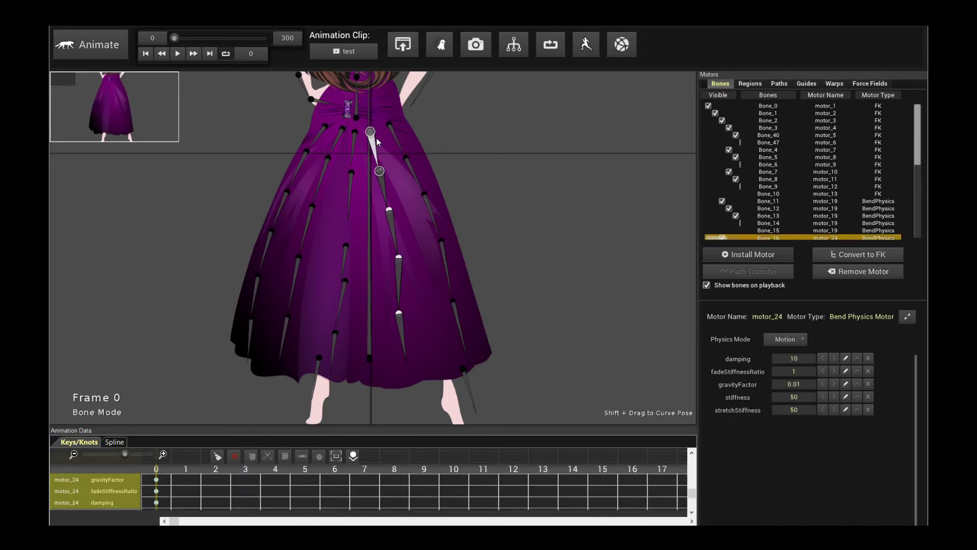
click(354, 149)
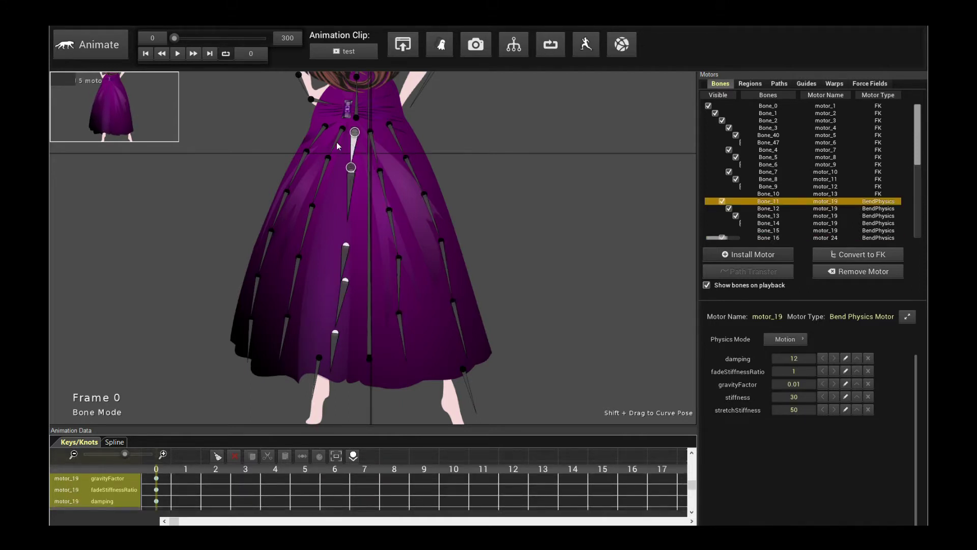
click(328, 142)
click(318, 136)
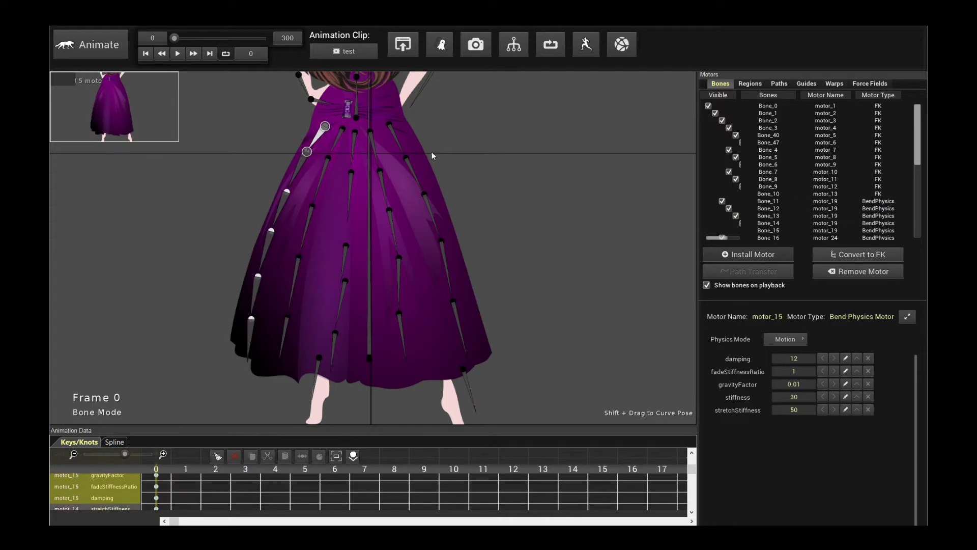
click(508, 158)
key(space)
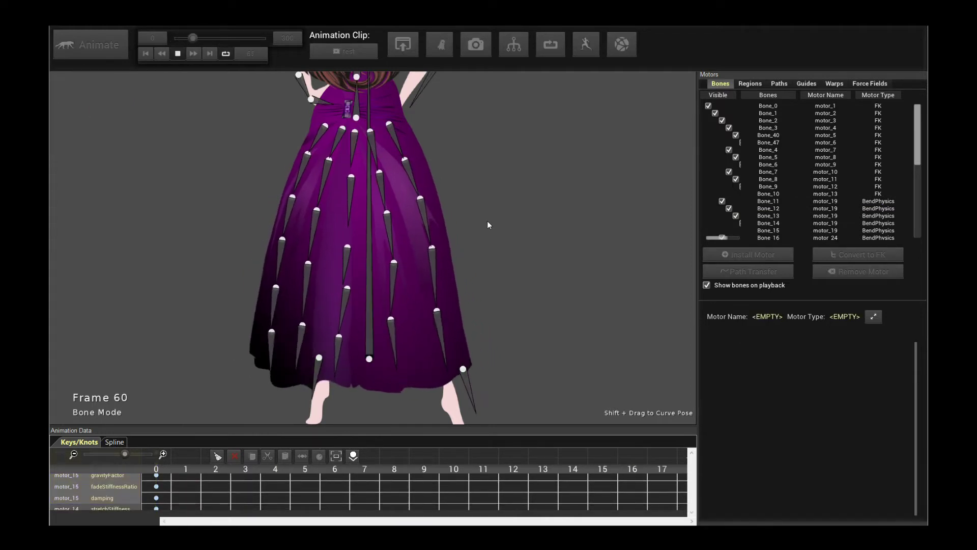
scroll(487, 221, up, 3)
scroll(493, 177, down, 3)
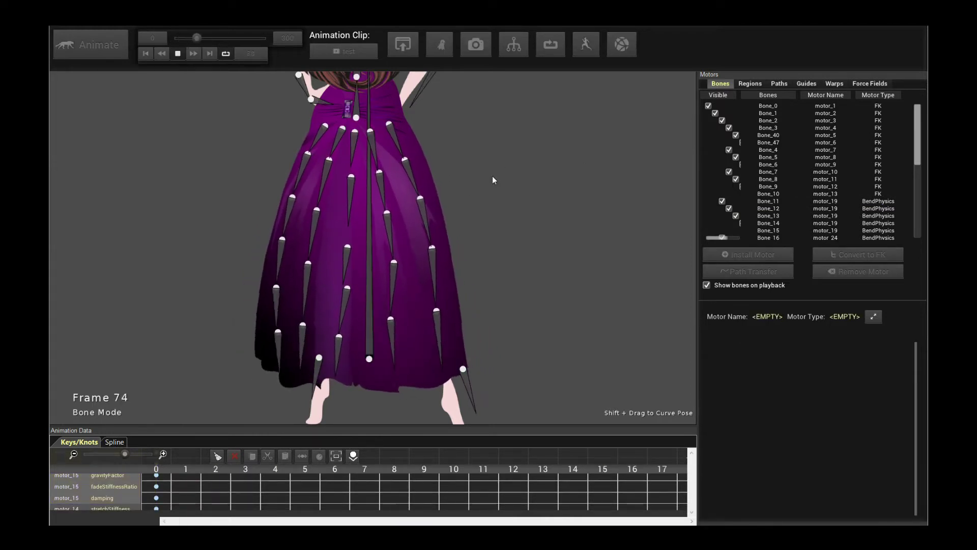
scroll(421, 297, up, 3)
scroll(473, 270, down, 3)
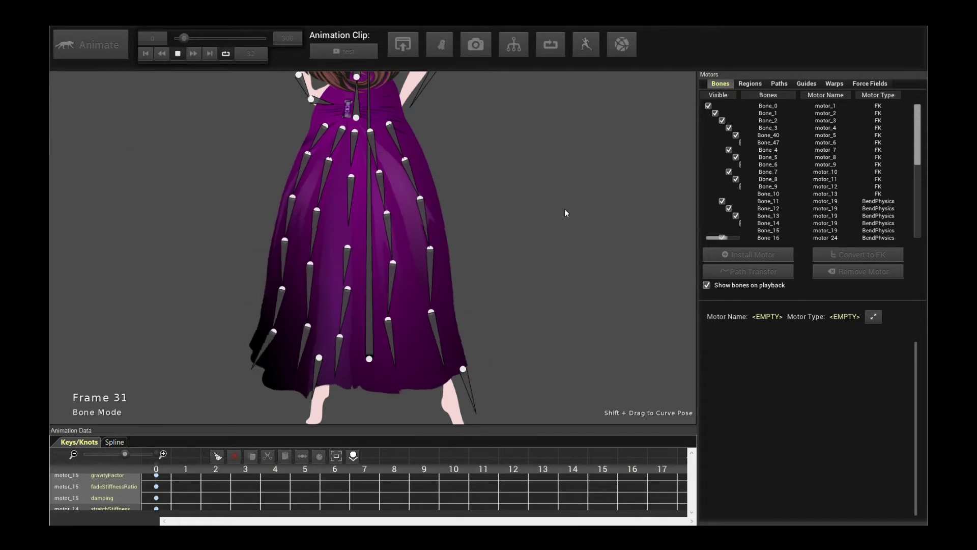
scroll(565, 208, up, 3)
key(space)
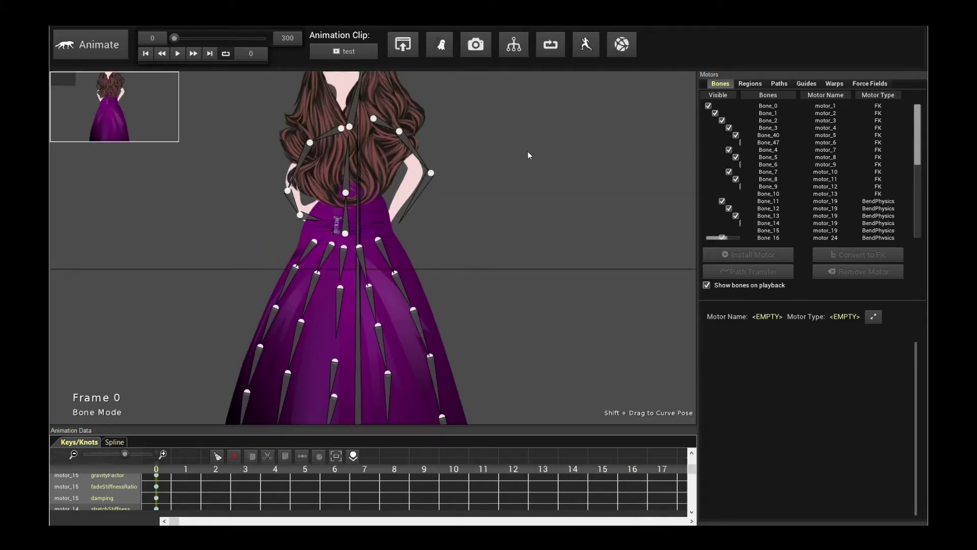
scroll(528, 156, down, 4)
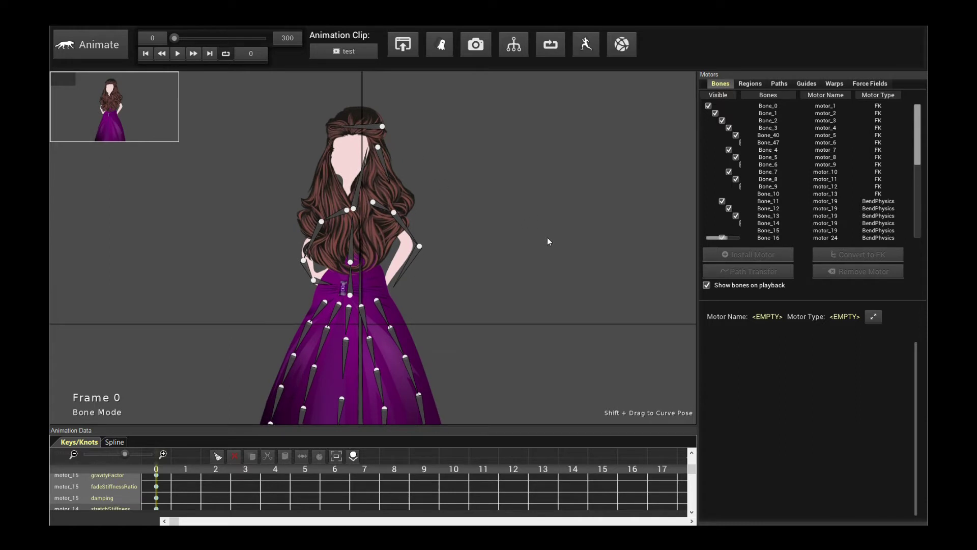
scroll(547, 238, up, 1)
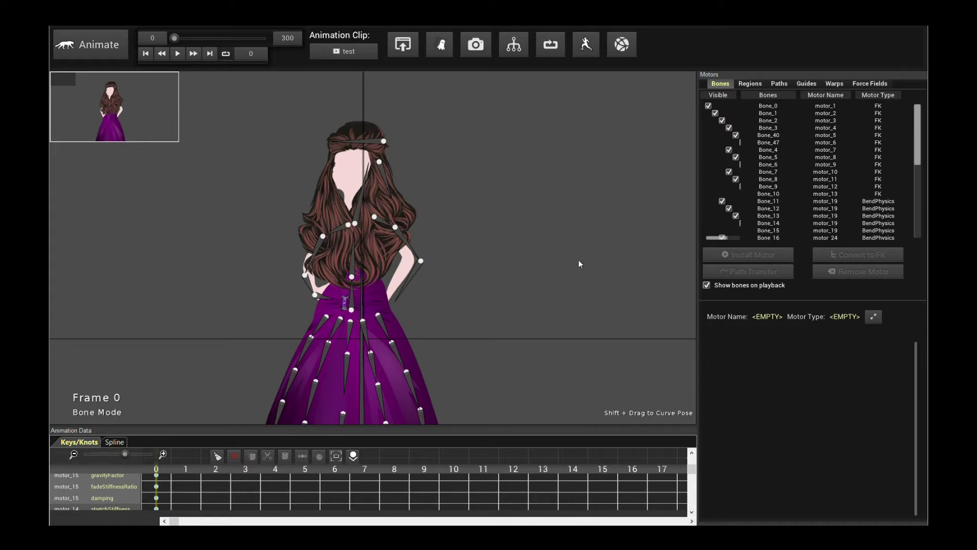
scroll(579, 260, up, 2)
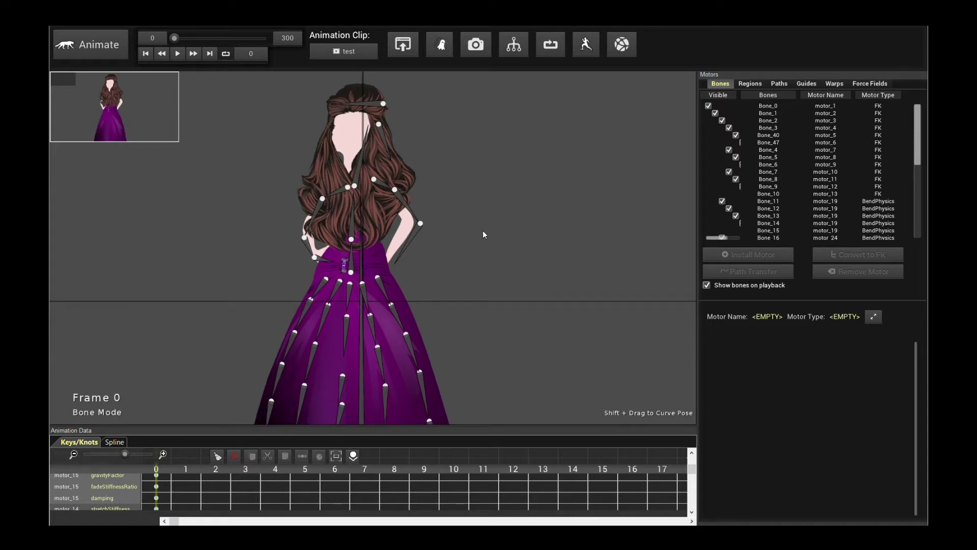
drag(484, 230, 428, 227)
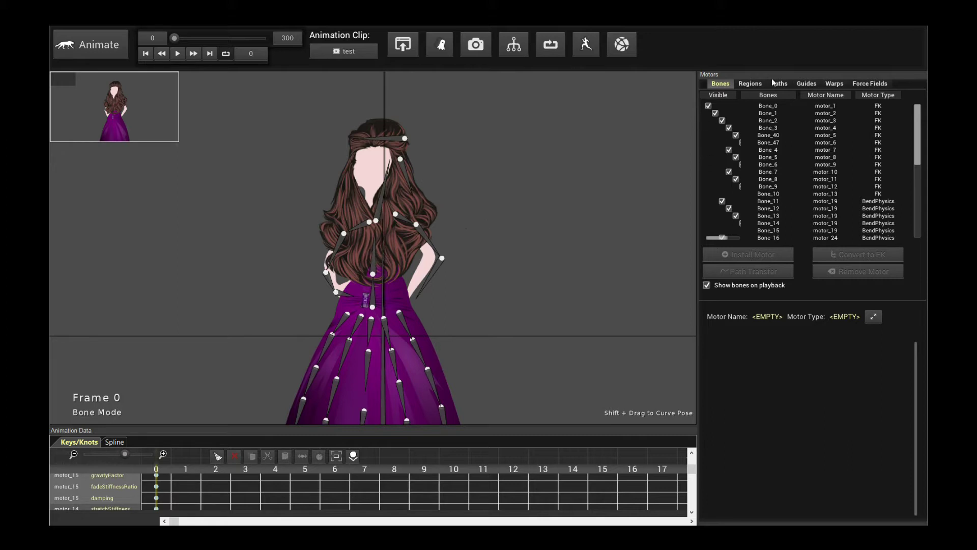
click(750, 83)
scroll(567, 229, up, 3)
scroll(537, 206, up, 2)
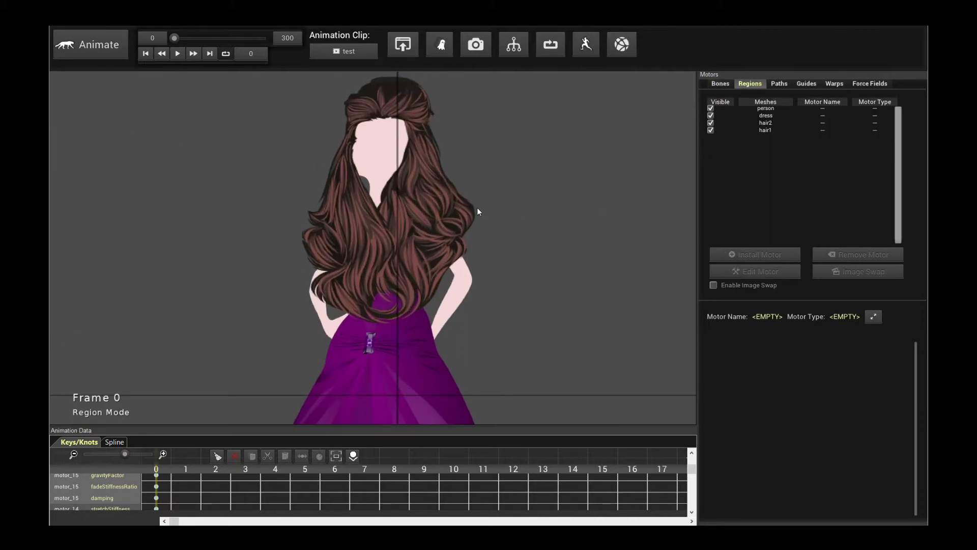
Install a Physics Motor on the hair2 mesh and play a preview.
click(448, 196)
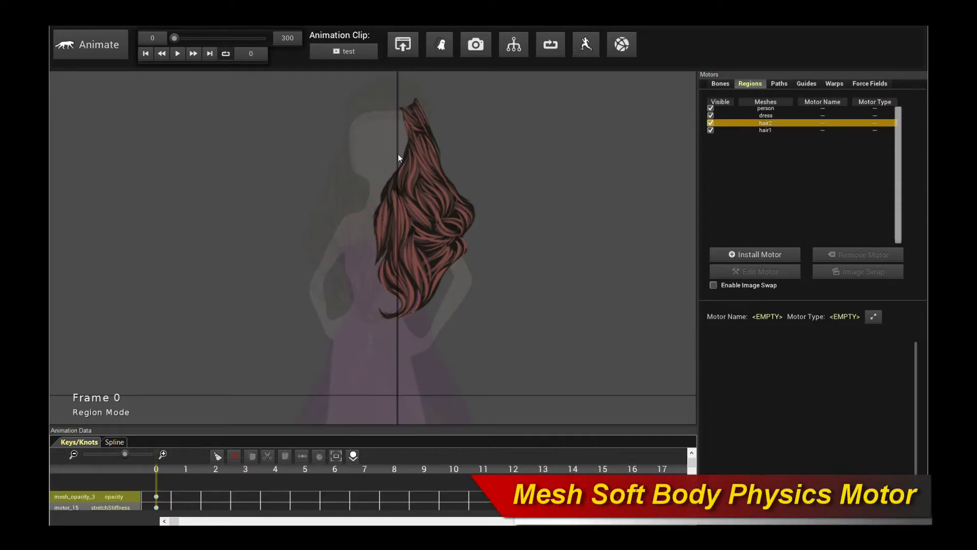
click(764, 255)
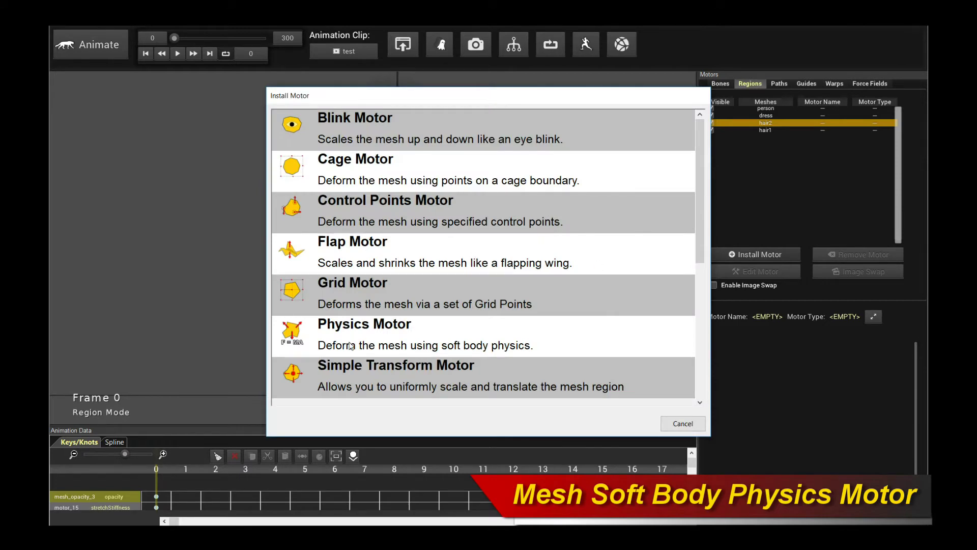
double_click(349, 341)
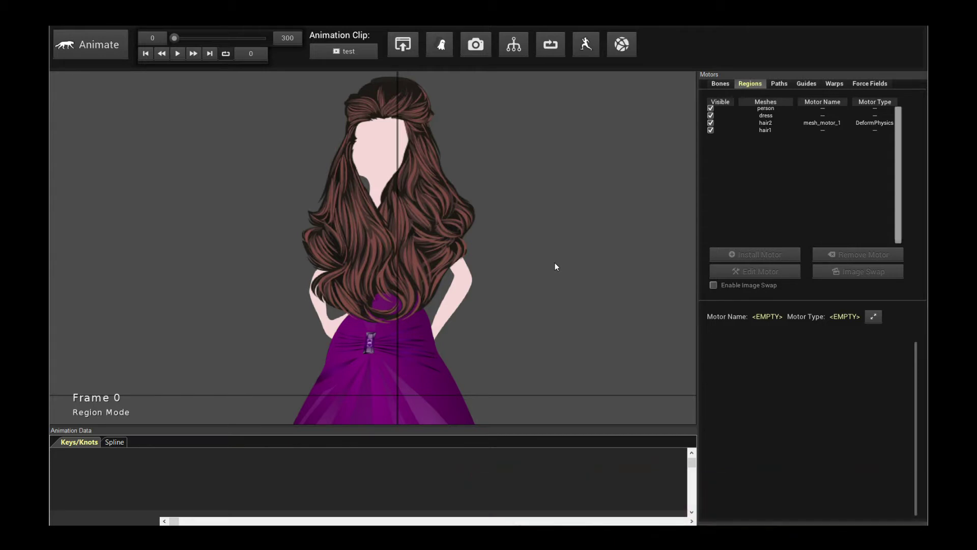
key(space)
key(space)
Glue the top of hair2 with a larger brush and slightly higher flexibility, then test playback.
click(427, 194)
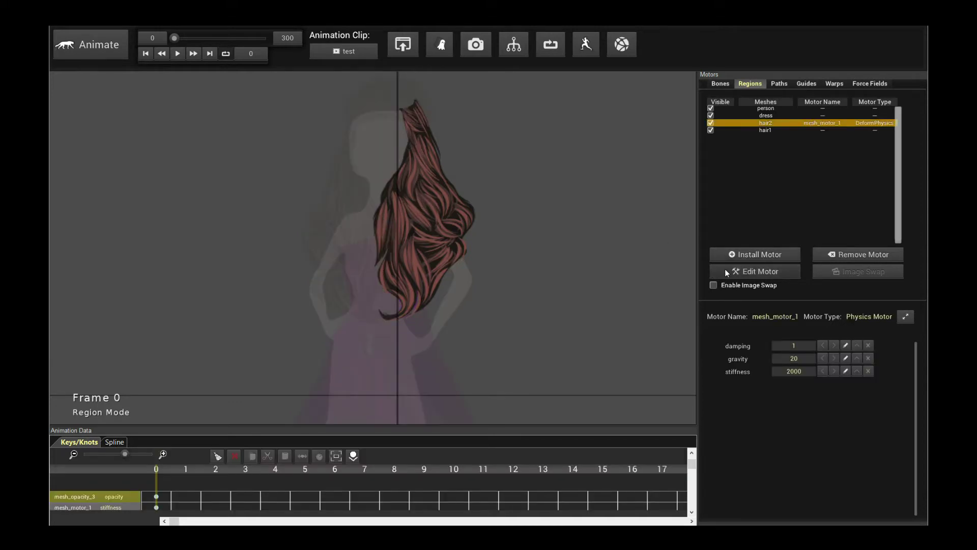
click(755, 271)
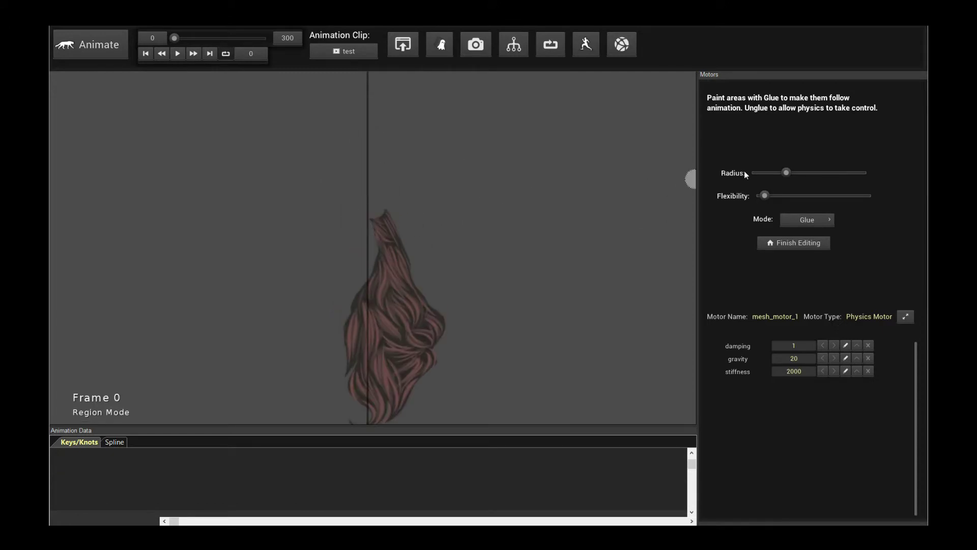
drag(787, 174, 802, 174)
mouse_move(387, 210)
mouse_down()
mouse_move(385, 263)
mouse_move(388, 221)
mouse_up()
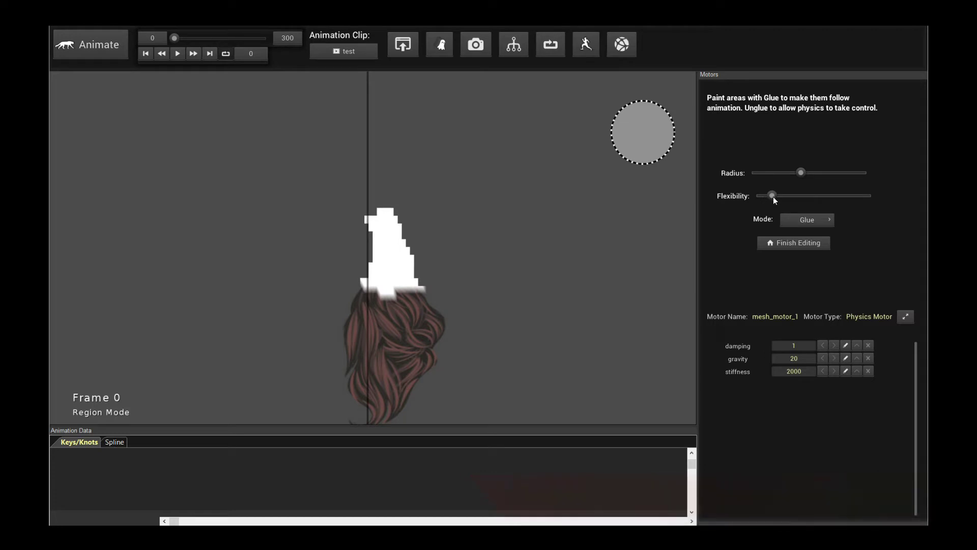
drag(768, 196, 775, 196)
click(794, 243)
click(469, 254)
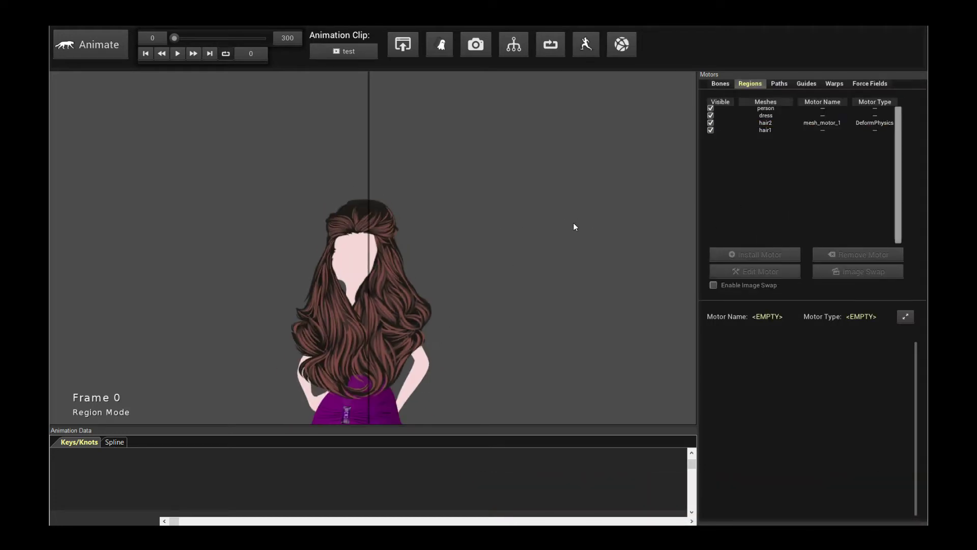
key(space)
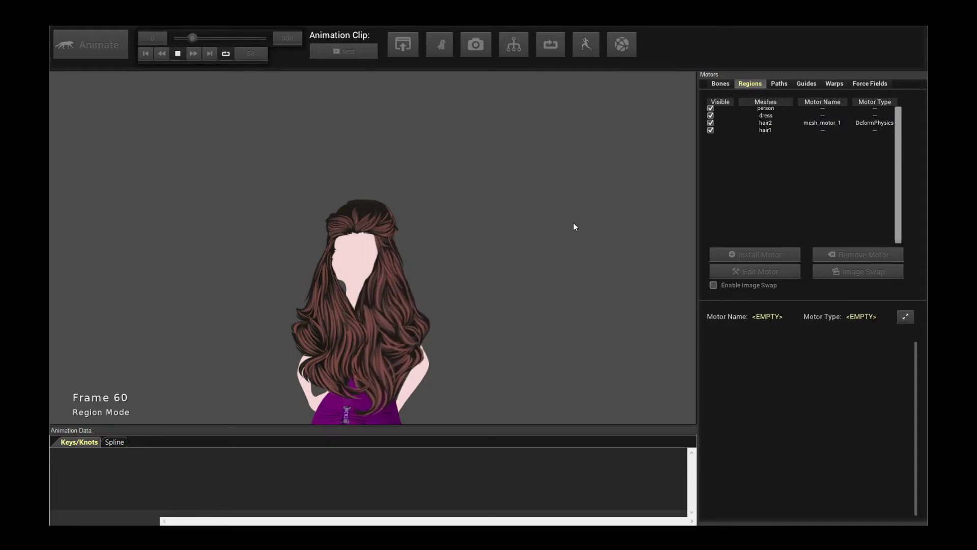
key(space)
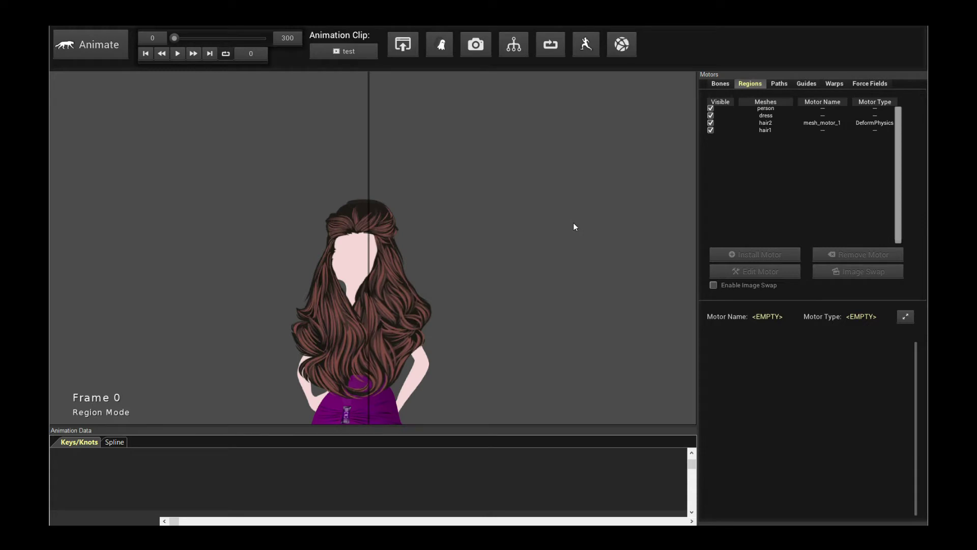
click(417, 300)
Install a Physics Motor on the hair1 mesh.
click(339, 221)
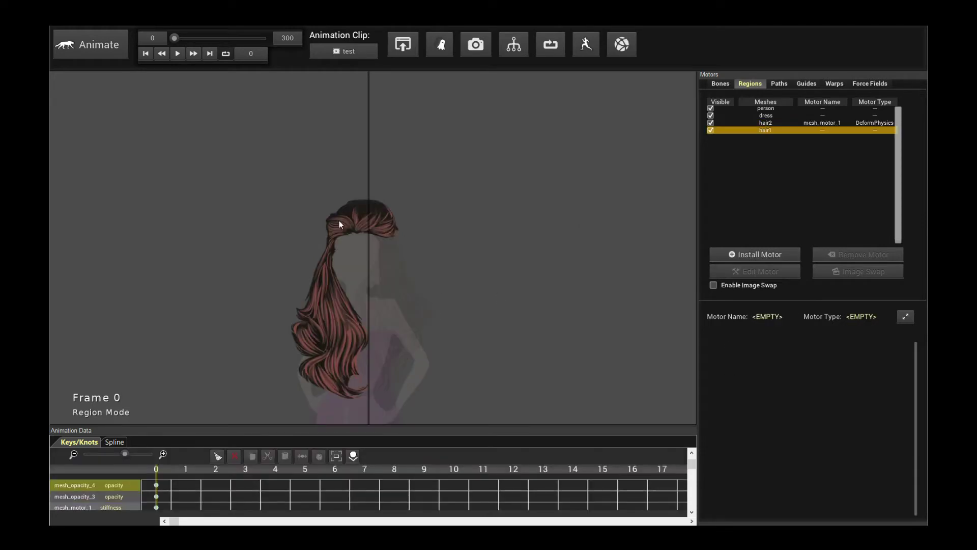
click(753, 251)
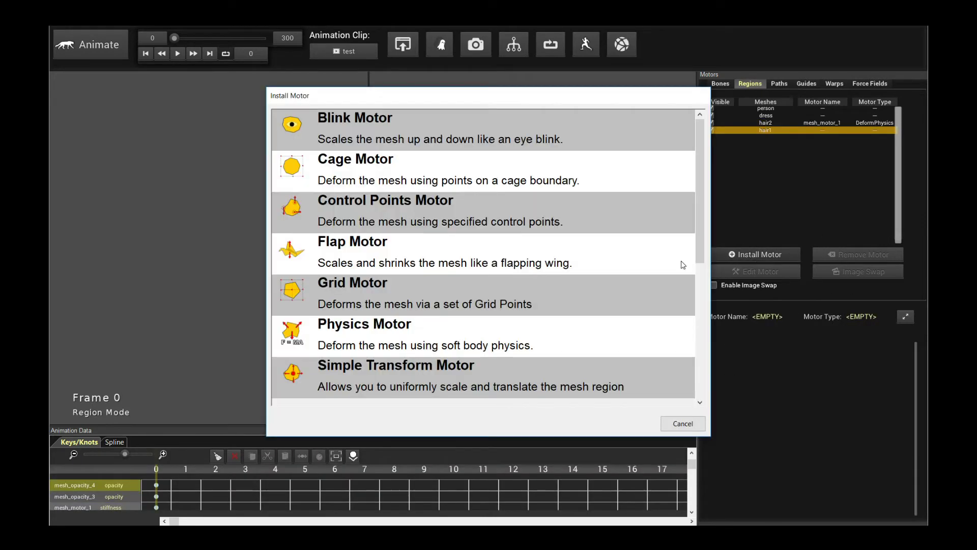
double_click(350, 334)
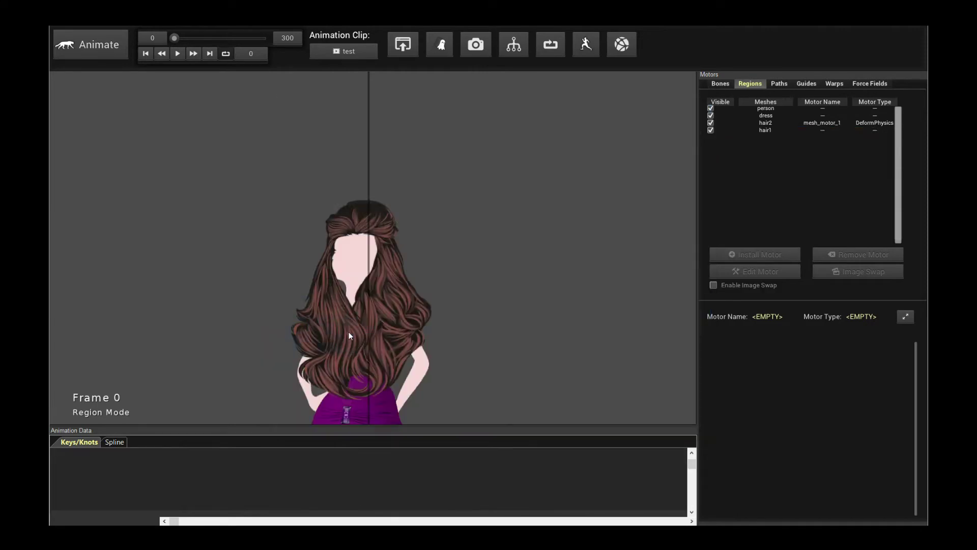
Paint glue across the top of hair1 with an enlarged brush.
click(340, 216)
click(757, 271)
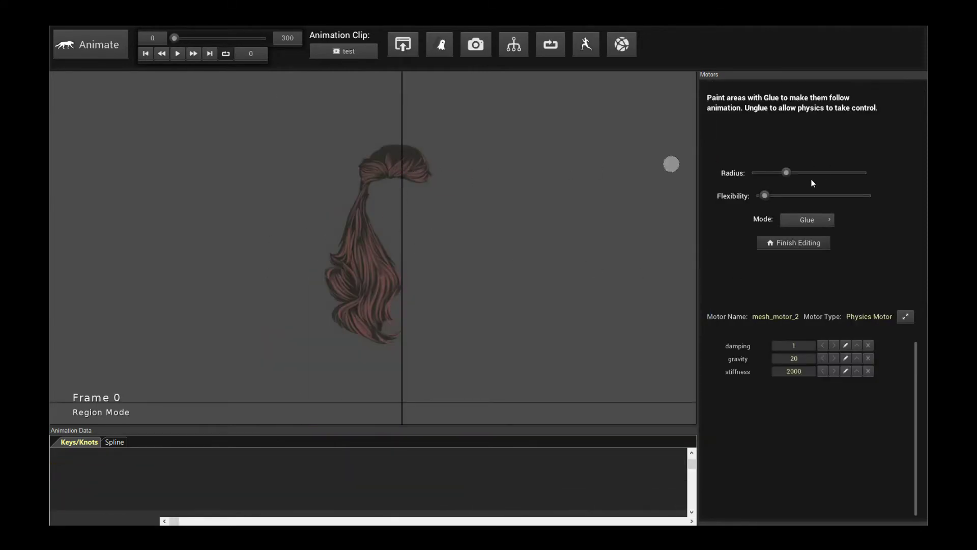
drag(787, 173, 812, 173)
mouse_move(429, 166)
mouse_down()
mouse_move(365, 177)
mouse_move(359, 190)
mouse_up()
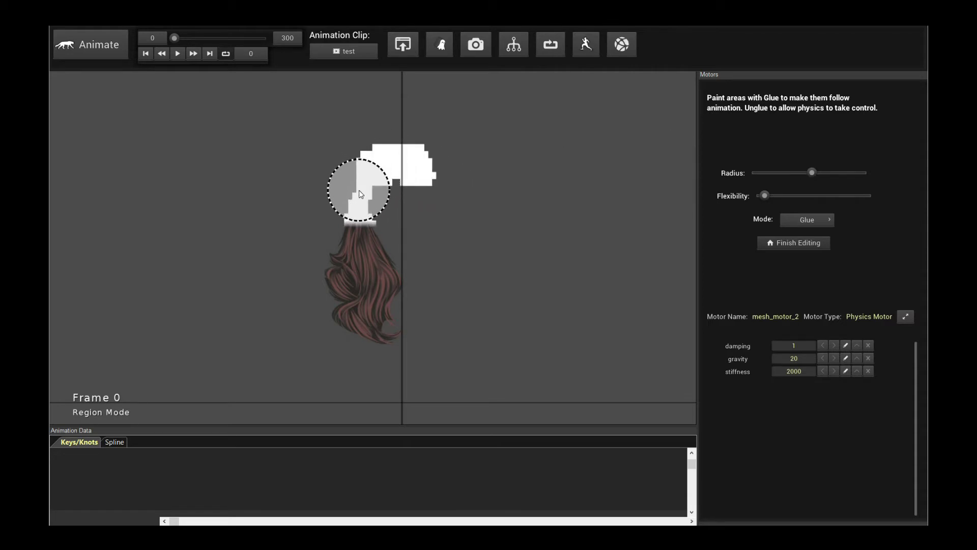
click(793, 242)
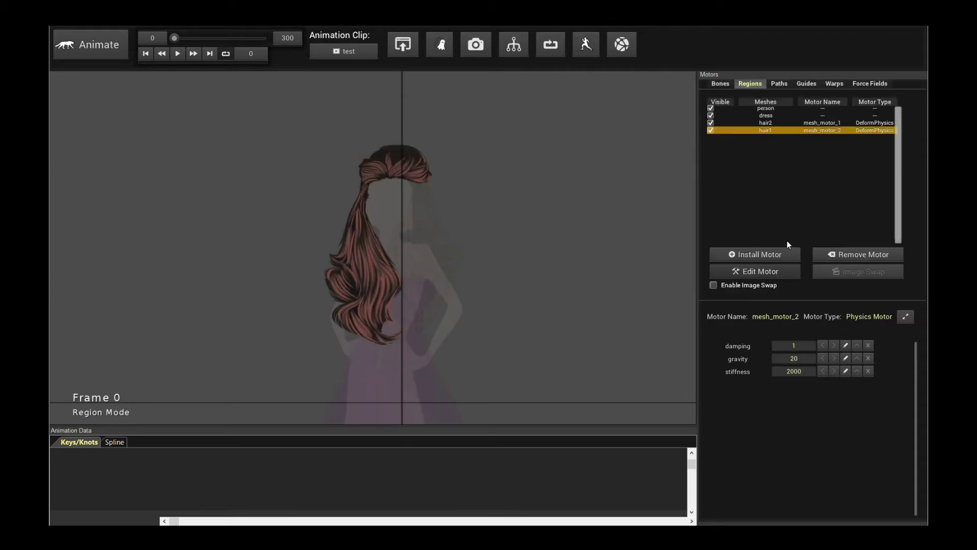
click(757, 271)
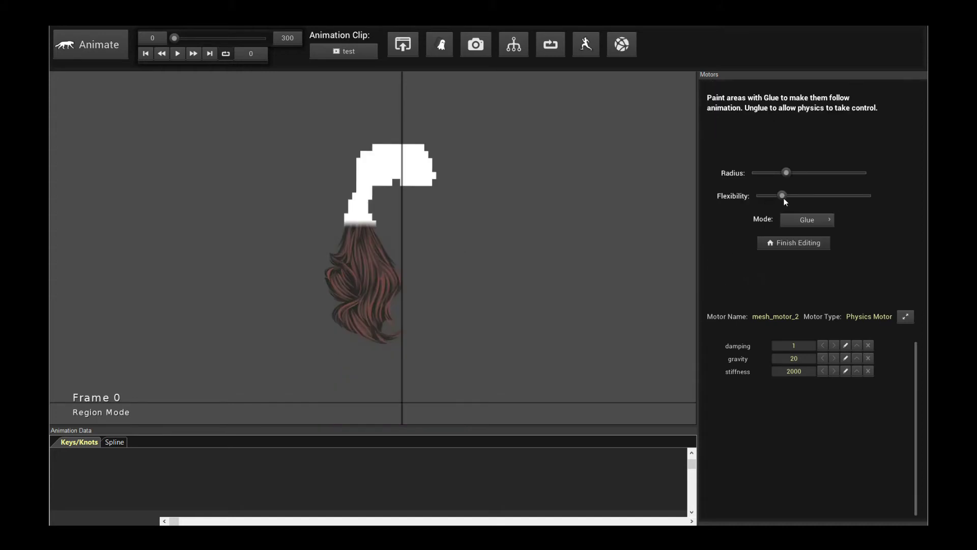
click(794, 242)
Preview both hair meshes, then select hair1 and set its stiffness to 50.
key(Escape)
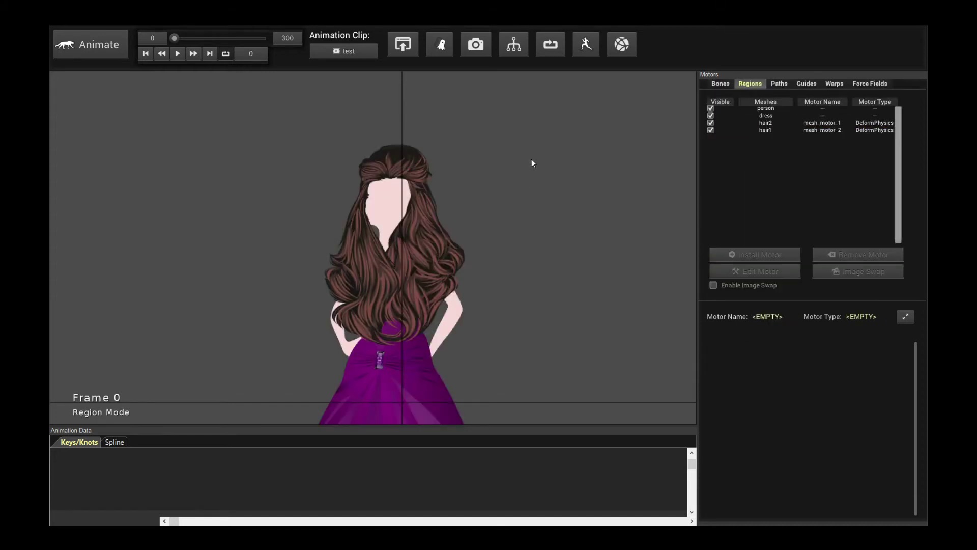
key(space)
key(space)
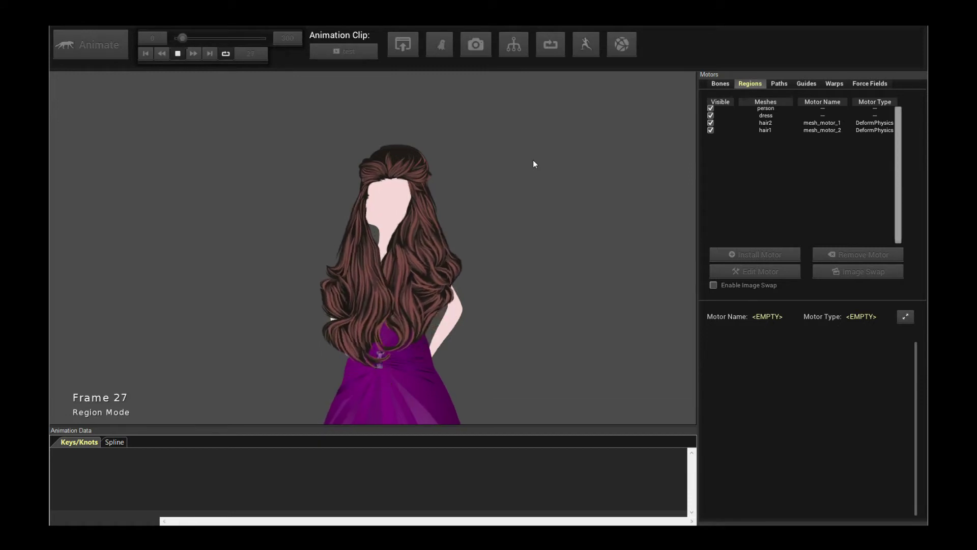
click(355, 257)
key(space)
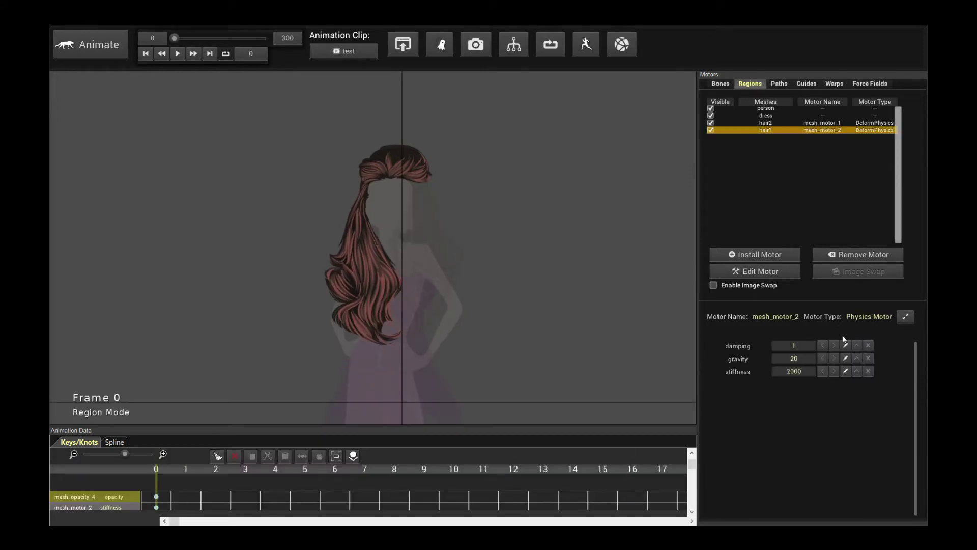
mouse_move(794, 371)
text(500)
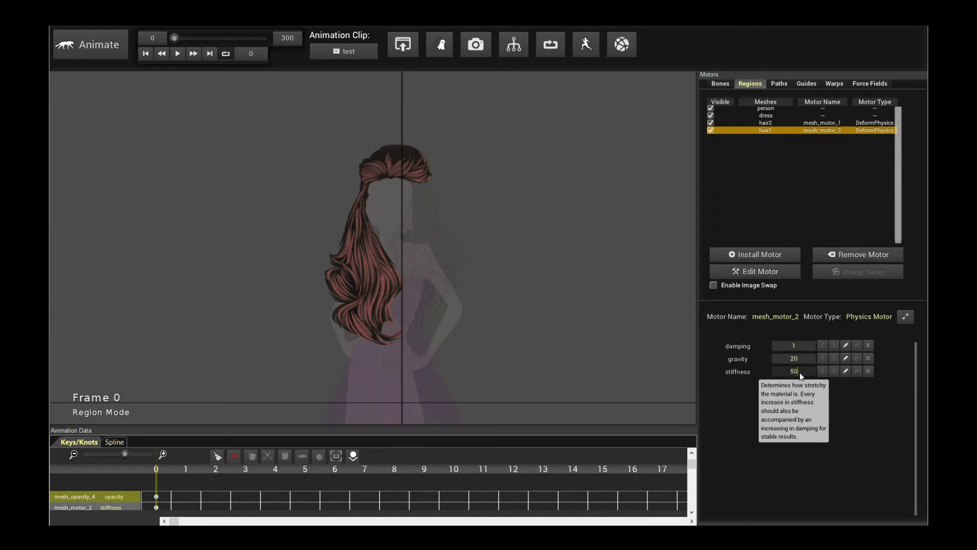
key(Return)
key(space)
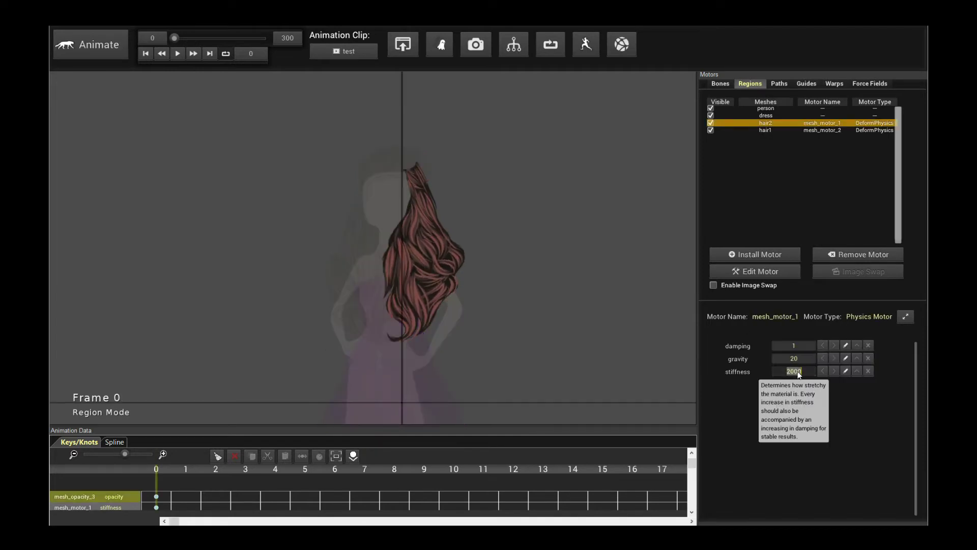
text(2000)
key(Return)
key(space)
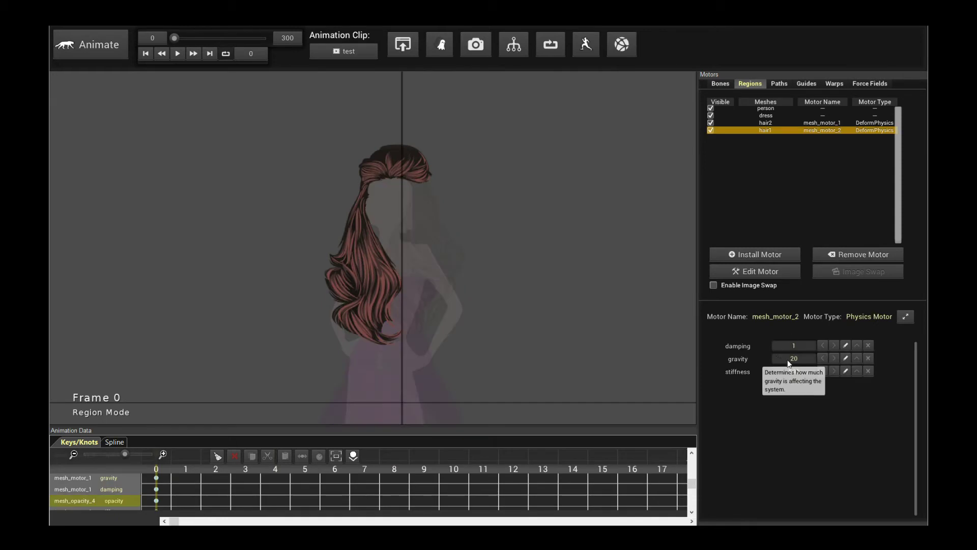
double_click(789, 360)
text(0)
key(Return)
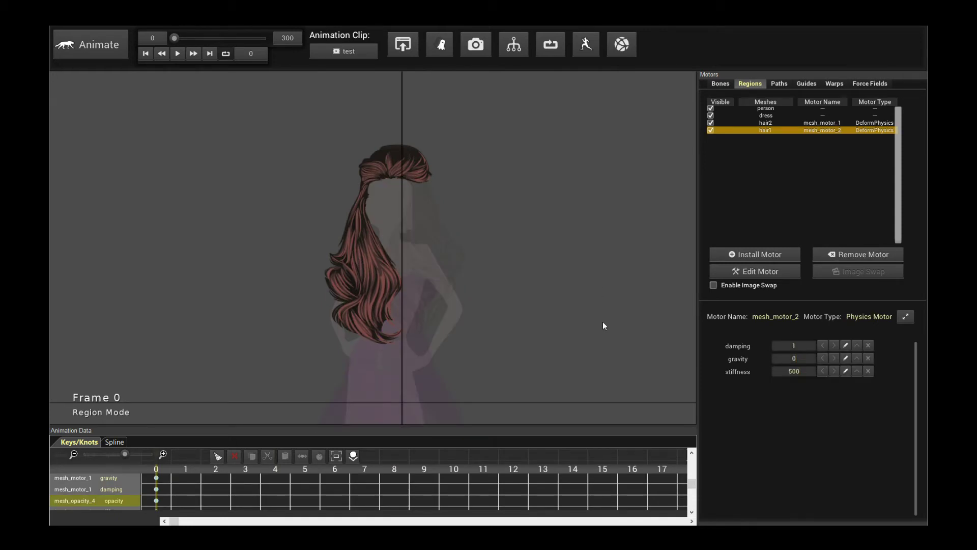
click(424, 246)
double_click(792, 360)
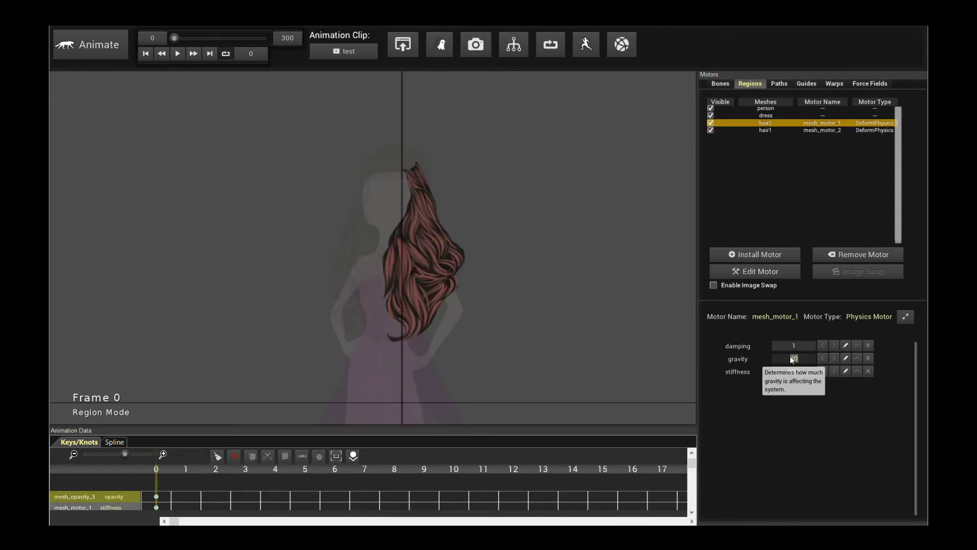
text(50)
key(Return)
click(552, 175)
key(space)
key(space)
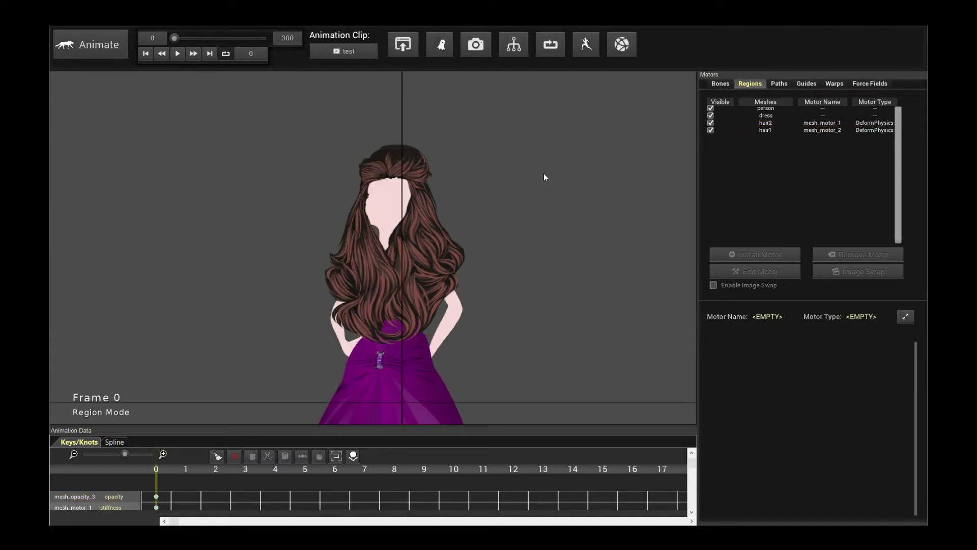
key(space)
key(space)
scroll(572, 318, down, 3)
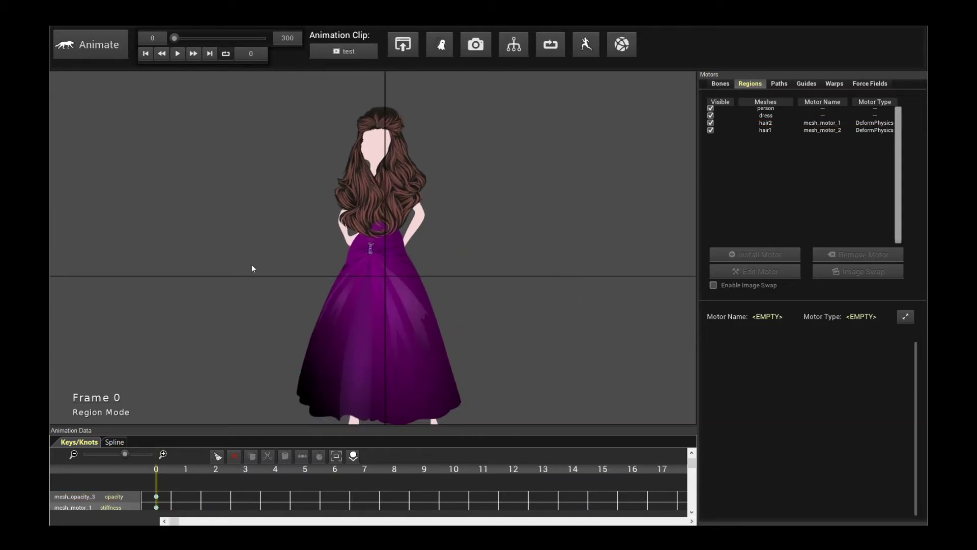
click(360, 199)
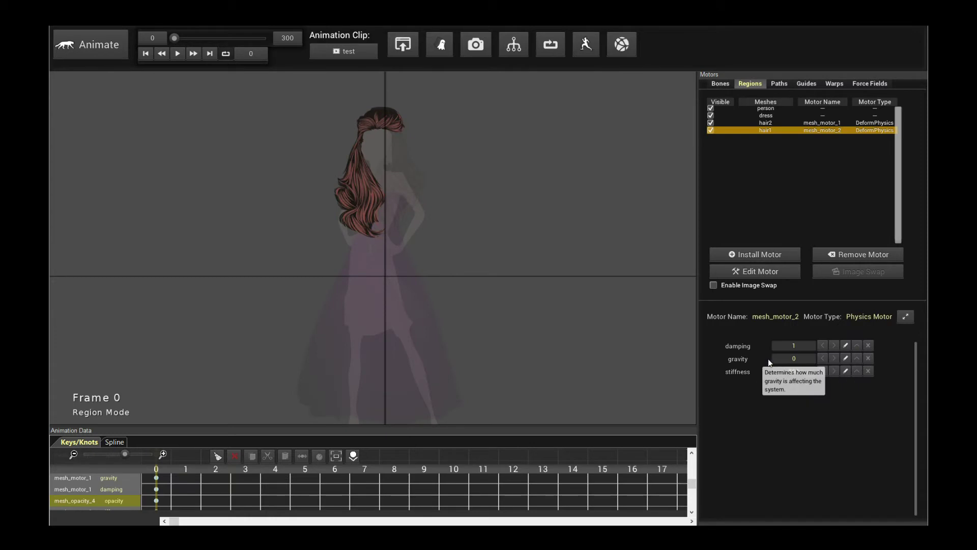
click(535, 263)
key(space)
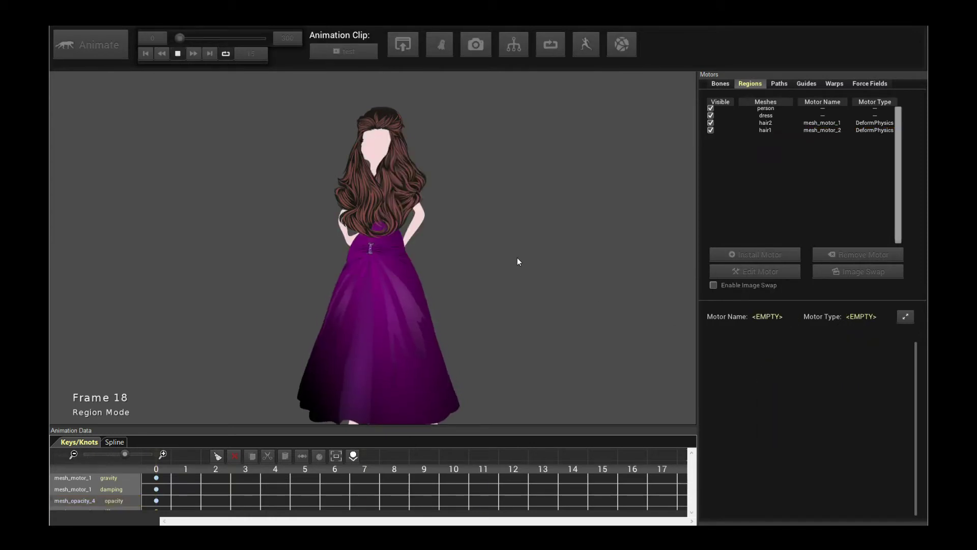
key(space)
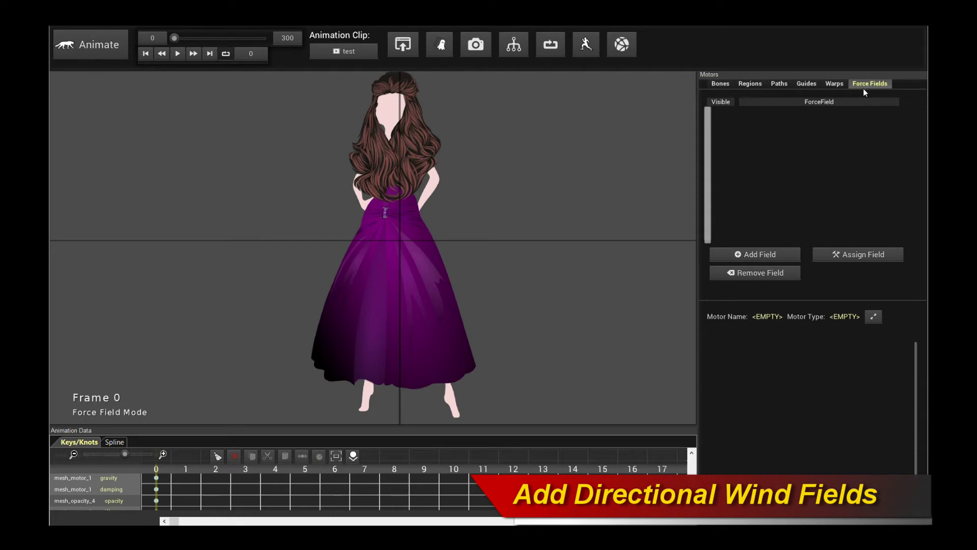
Add two Direction Force Field Motor fields, force_motor_0 and force_motor_1.
click(754, 255)
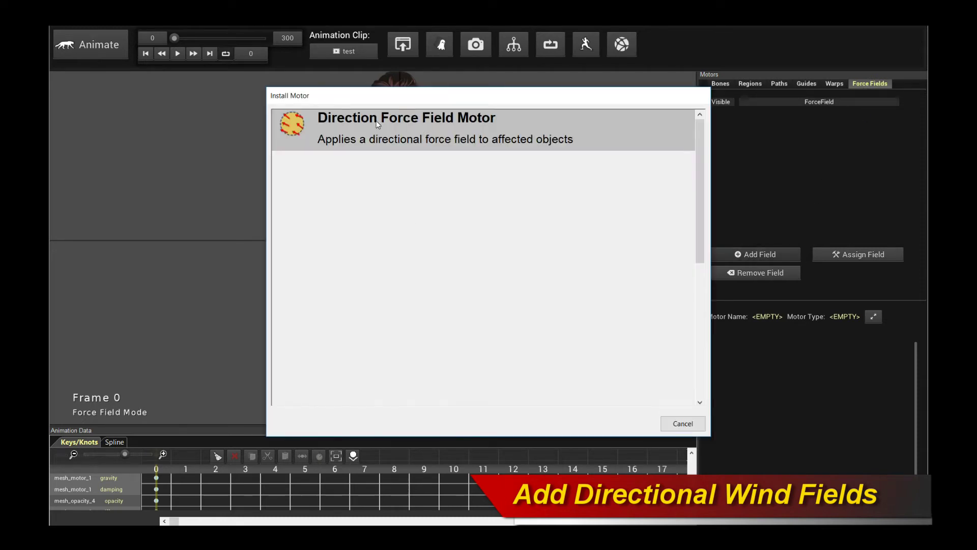
click(387, 130)
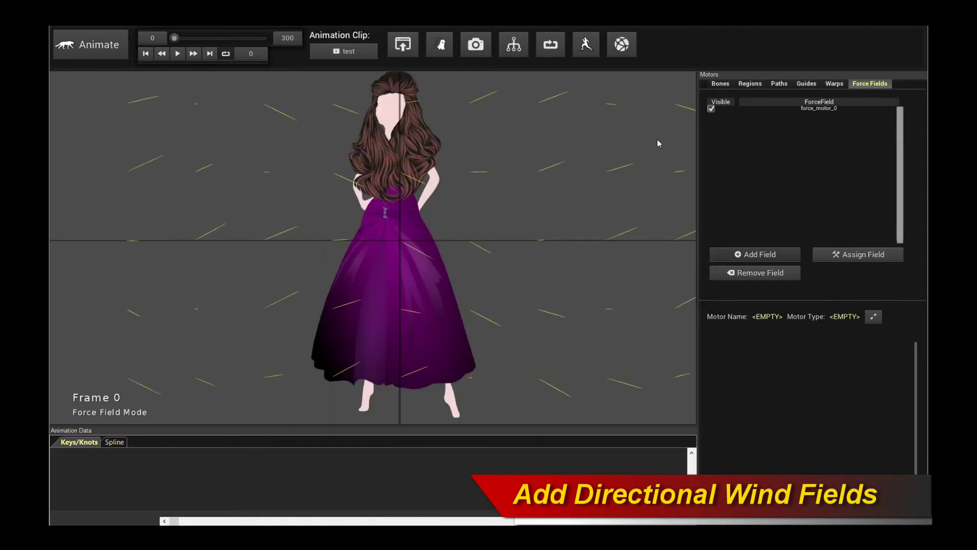
click(804, 110)
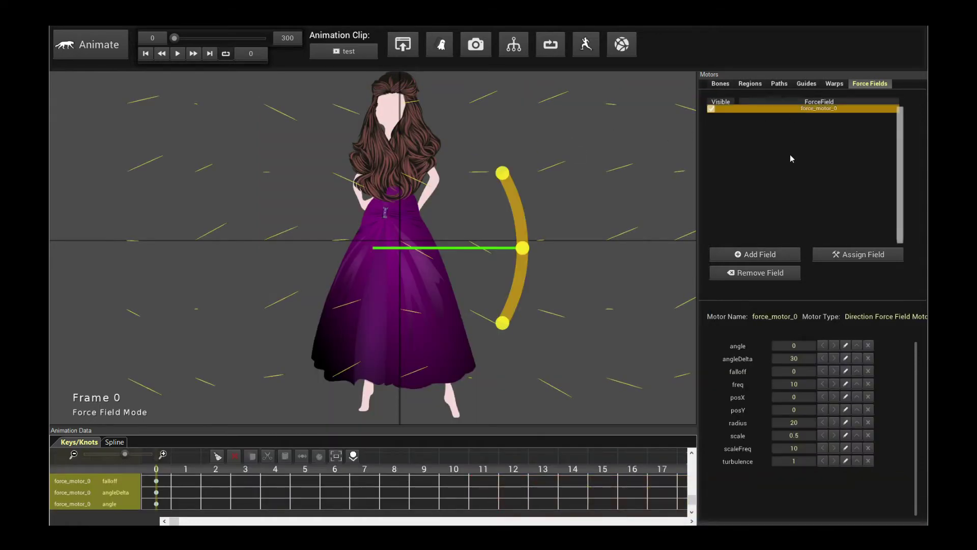
click(759, 254)
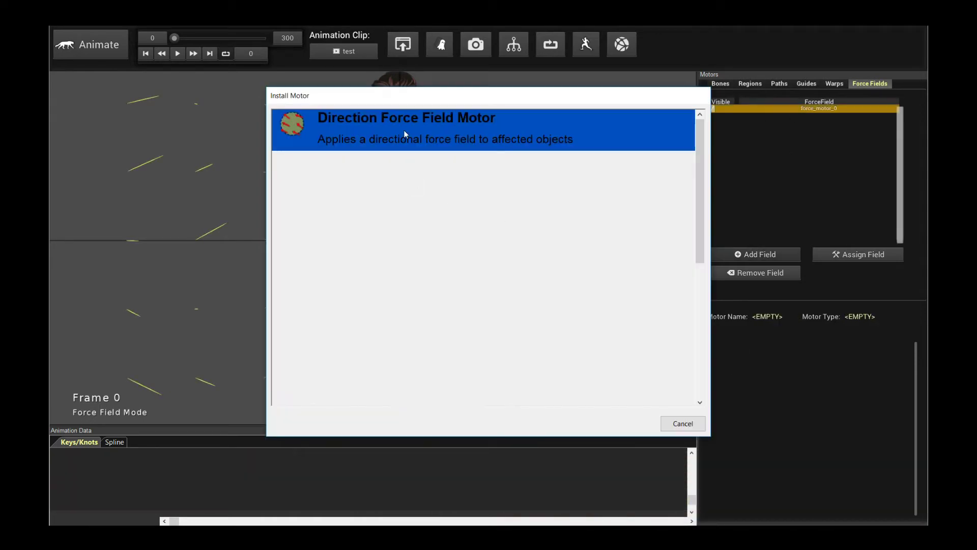
double_click(404, 130)
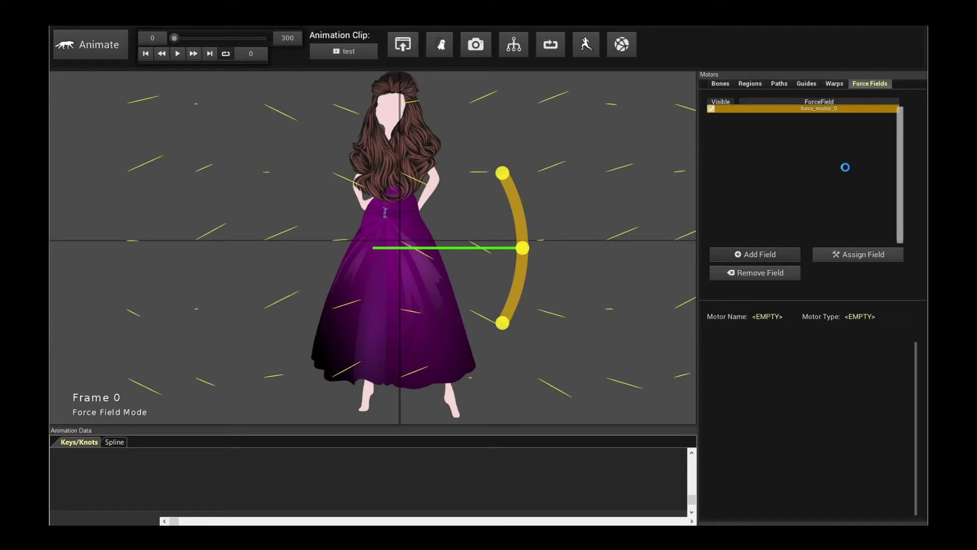
Hide force_motor_1 so only force_motor_0 stays visible and selected.
click(819, 108)
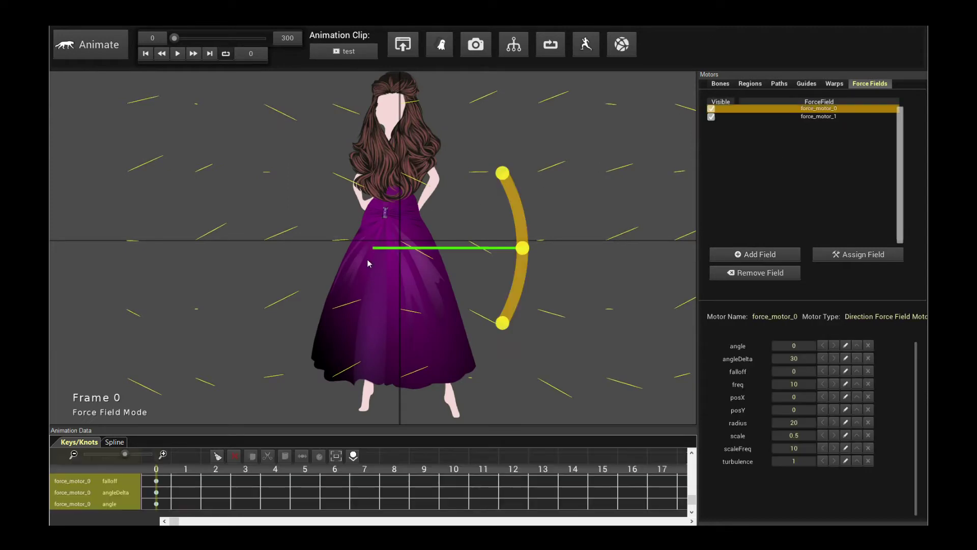
click(836, 117)
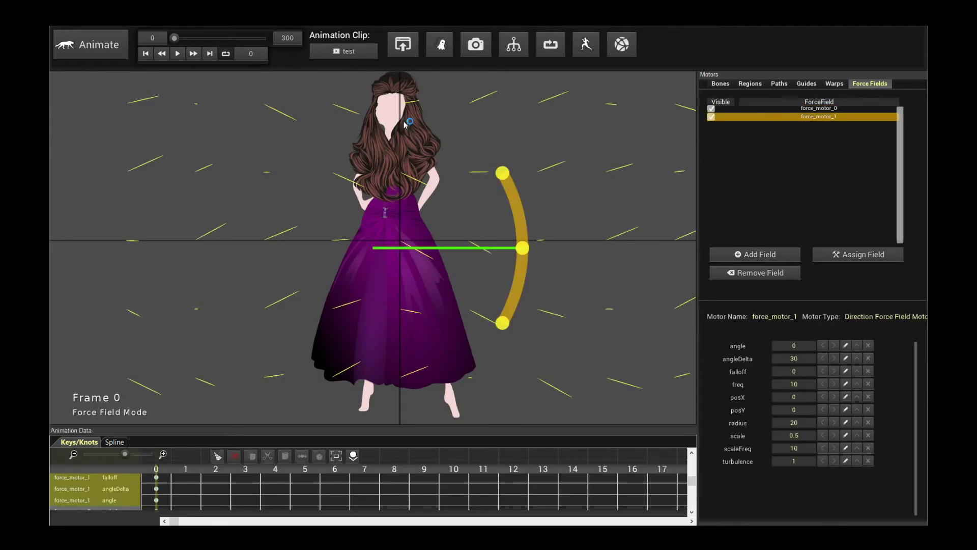
click(822, 110)
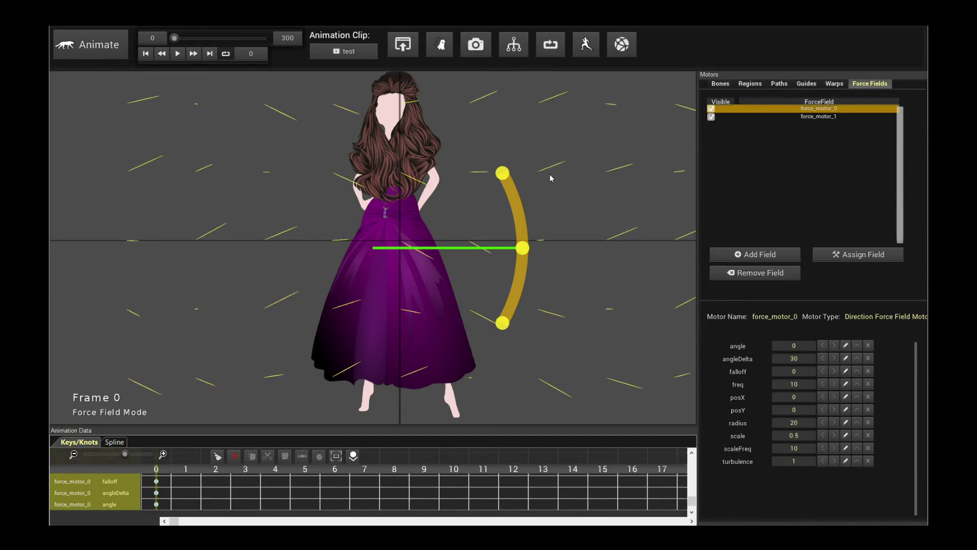
click(714, 116)
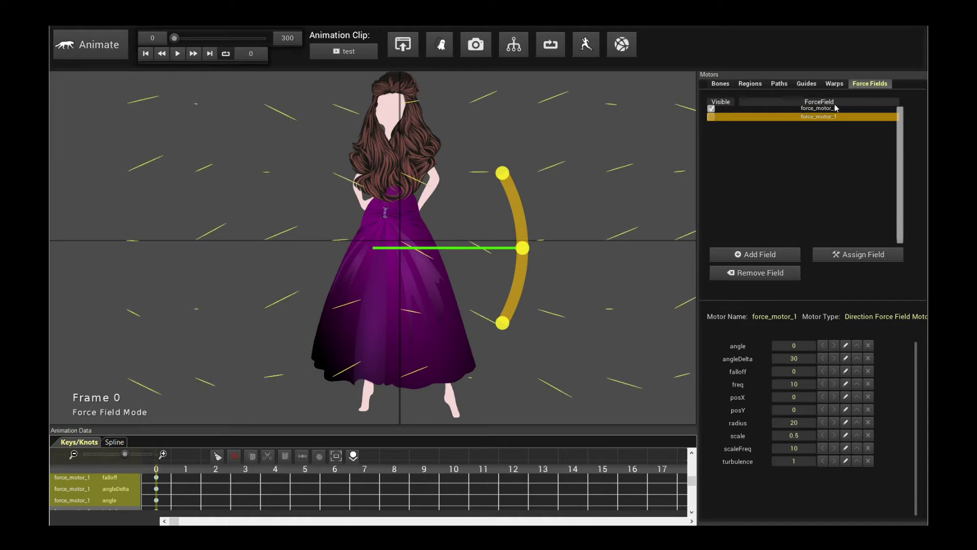
click(712, 109)
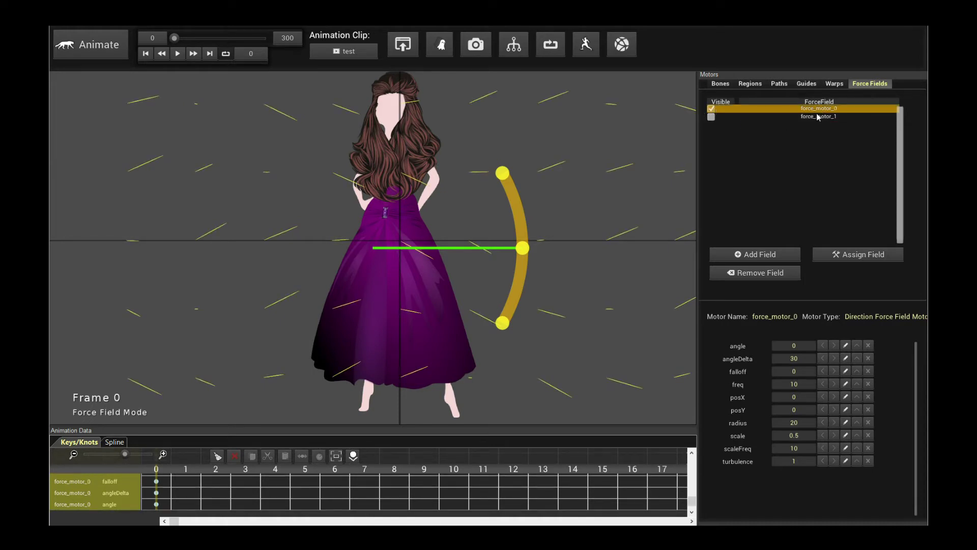
Assign force_motor_0 to skirt motors motor_43, motor_24, motor_19, motor_14 and motor_15.
click(870, 255)
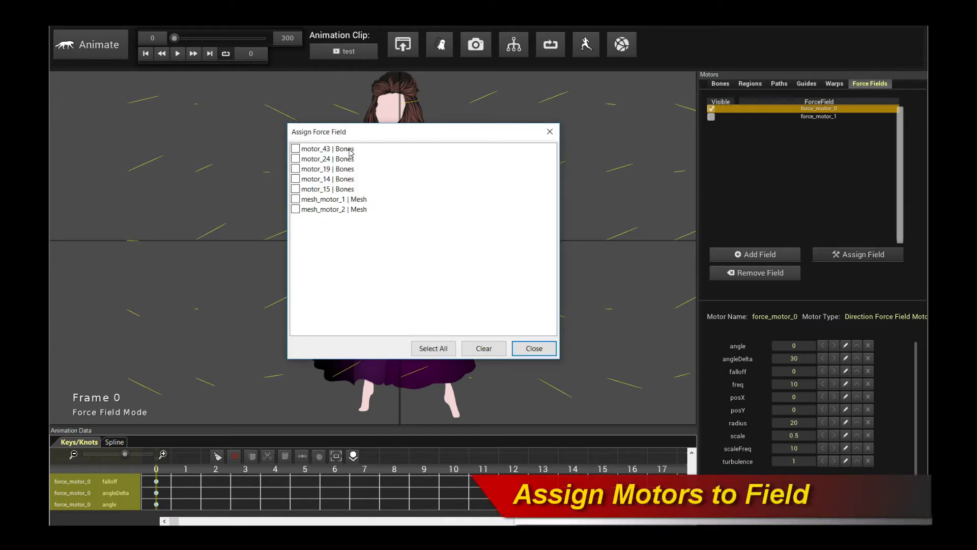
click(297, 150)
click(296, 159)
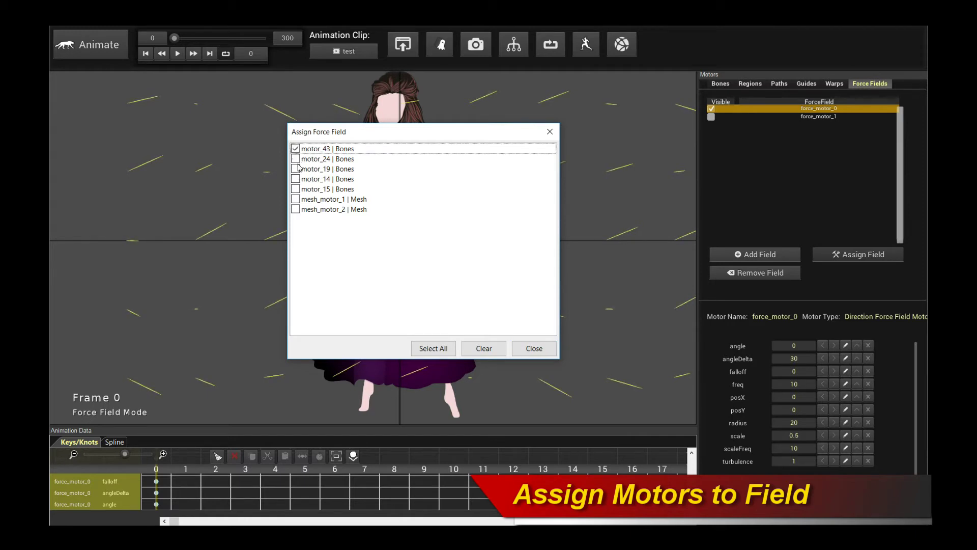
click(296, 168)
click(296, 179)
click(534, 348)
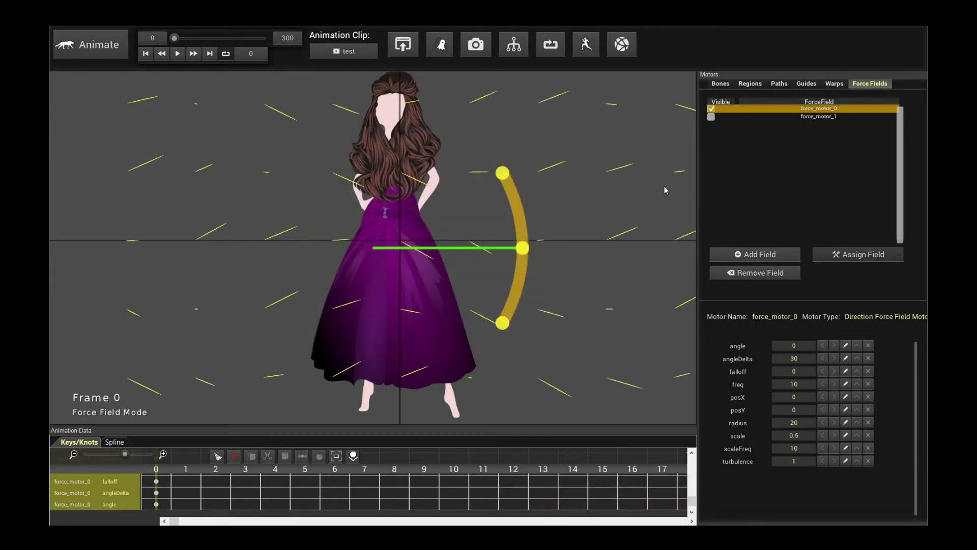
Preview the dress blowing sideways, then stop back at frame 0.
click(177, 53)
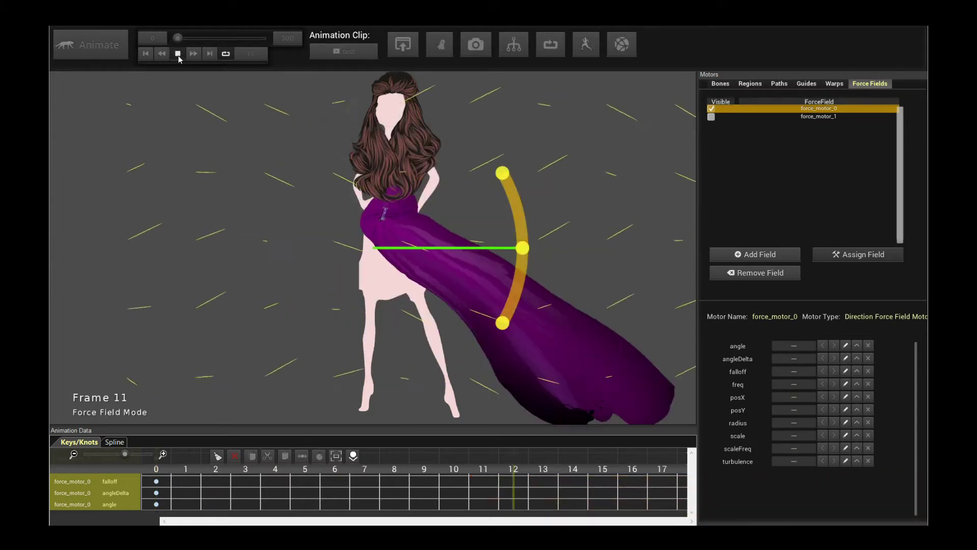
click(177, 53)
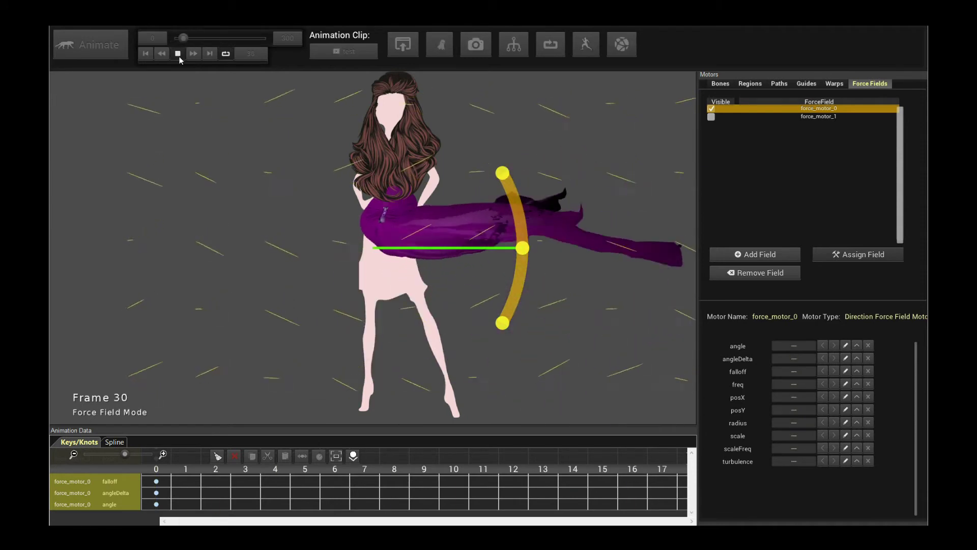
click(178, 54)
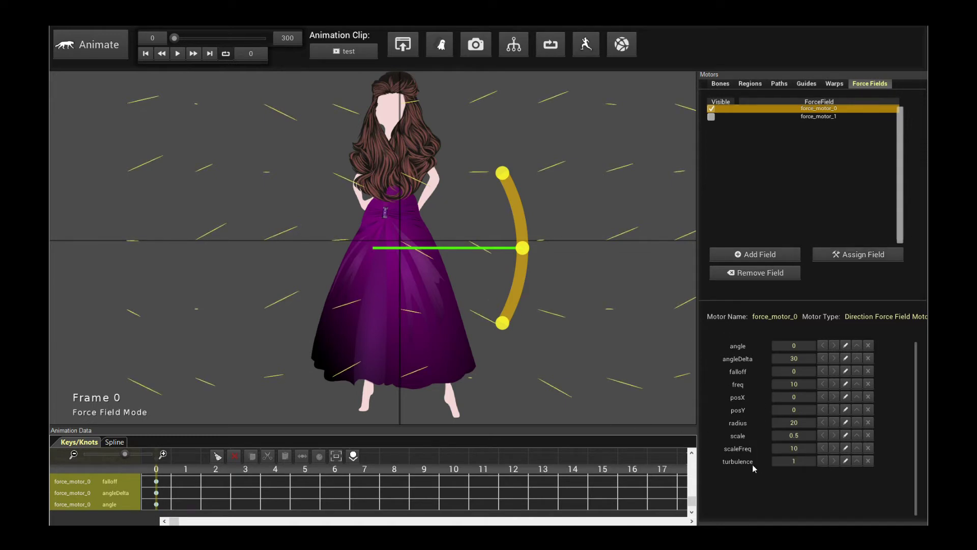
Set force_motor_0's force scale to 0.01 and preview the dress.
click(808, 436)
key(BackSpace)
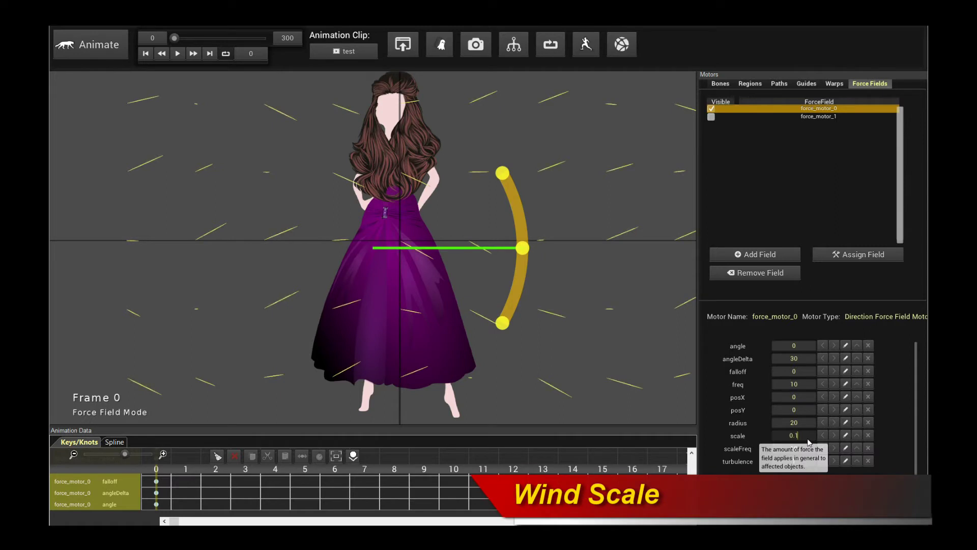
key(Return)
key(space)
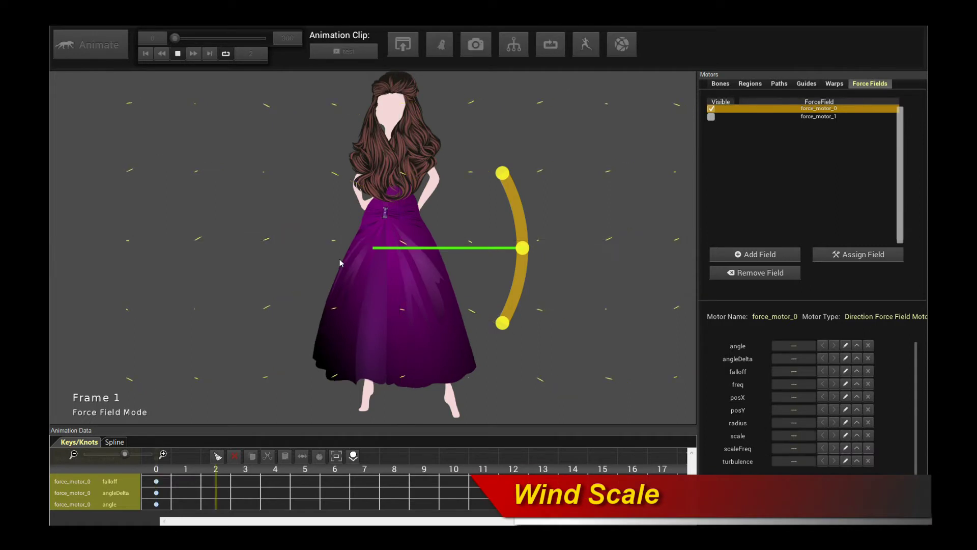
key(space)
text(0)
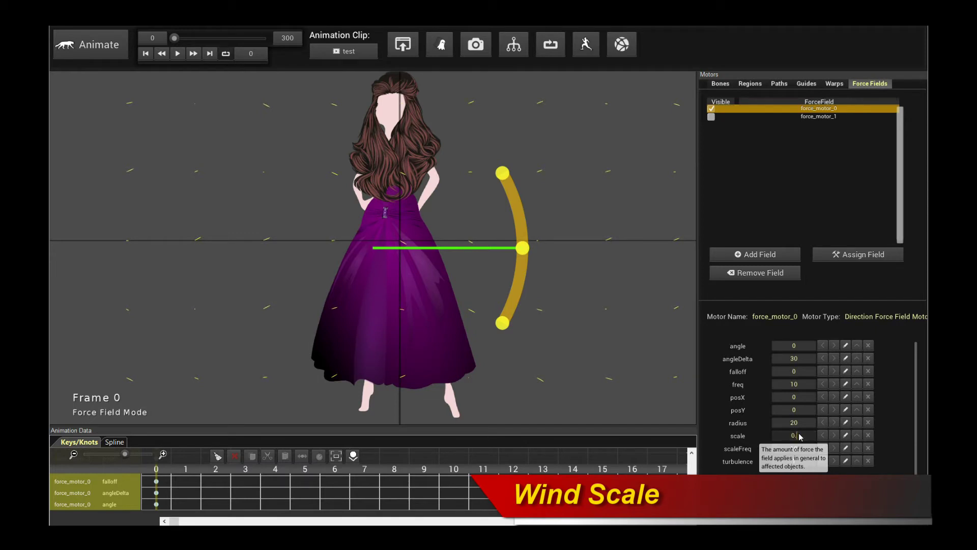
text(1)
key(Return)
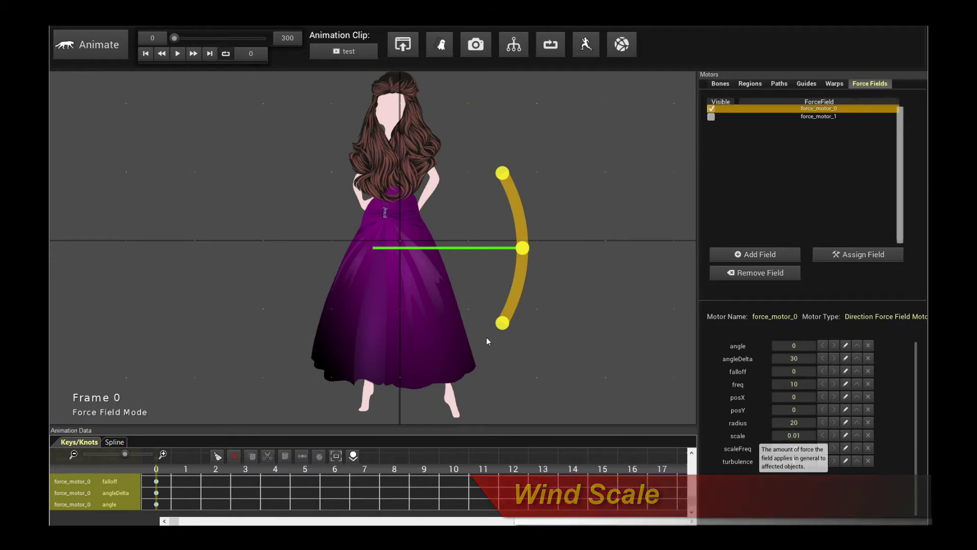
key(space)
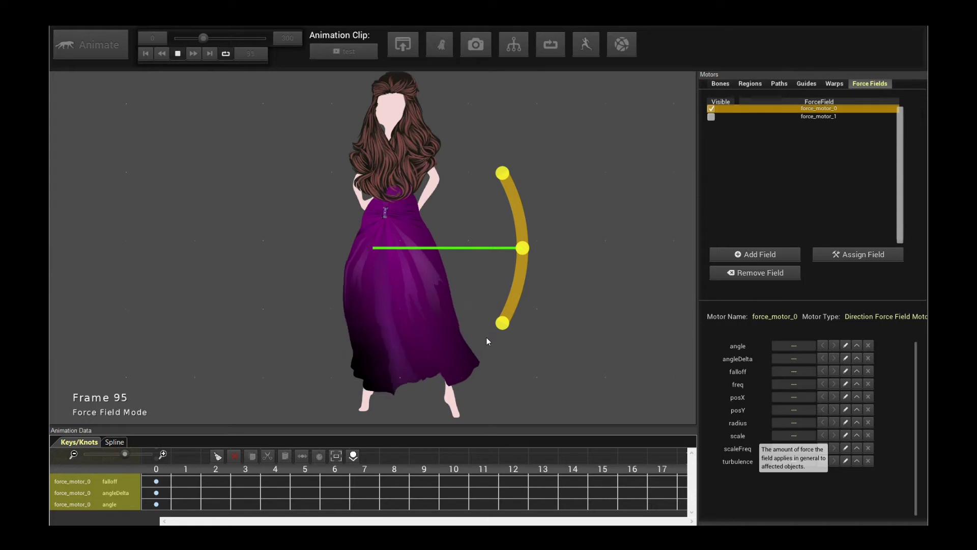
key(space)
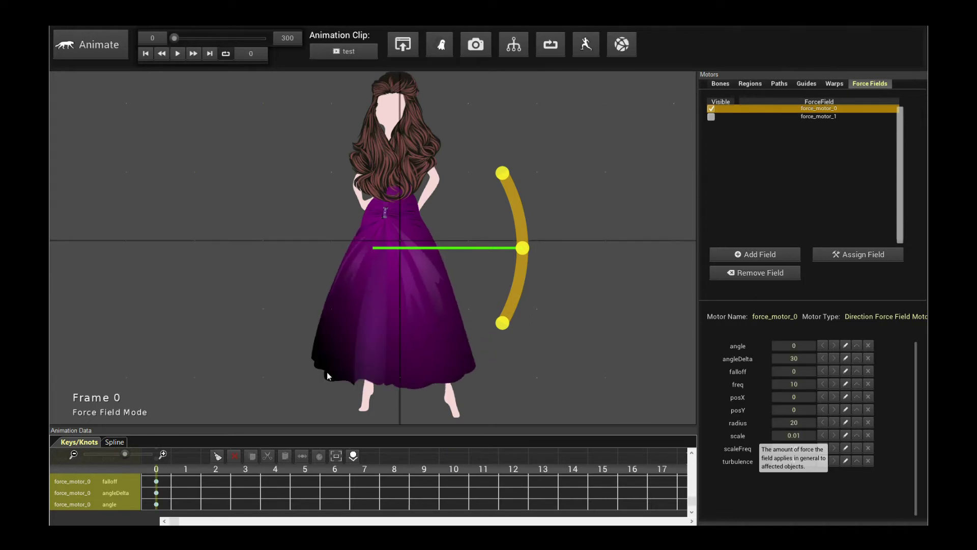
Raise the force scale to 0.02 and preview the sway again.
double_click(811, 434)
key(space)
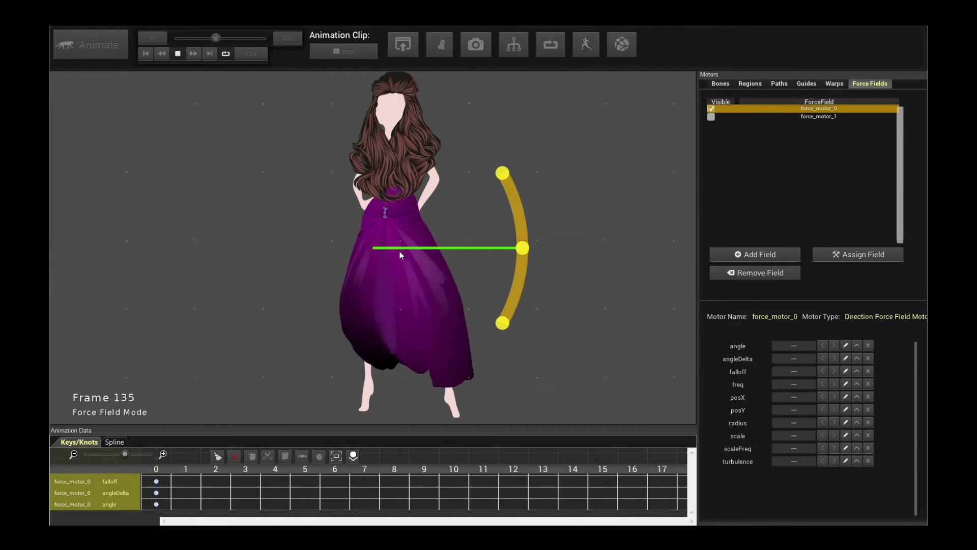
key(space)
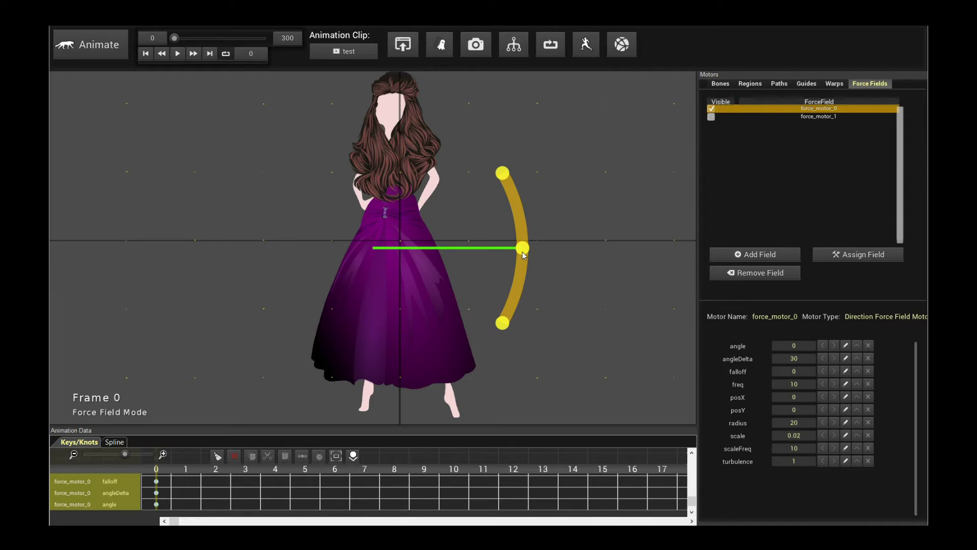
Point the wind toward the lower left, about -140 degrees, and preview it.
drag(524, 249, 259, 345)
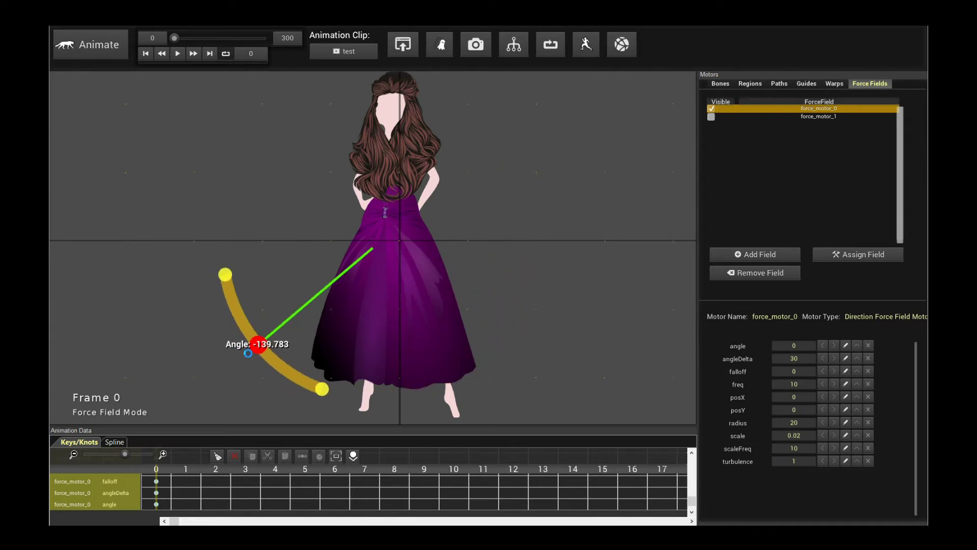
drag(248, 352, 248, 353)
key(space)
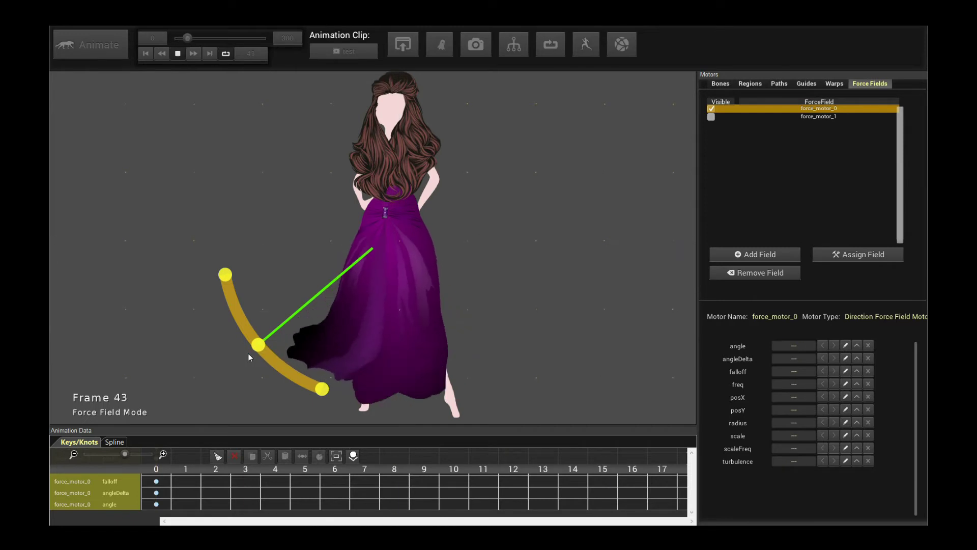
key(space)
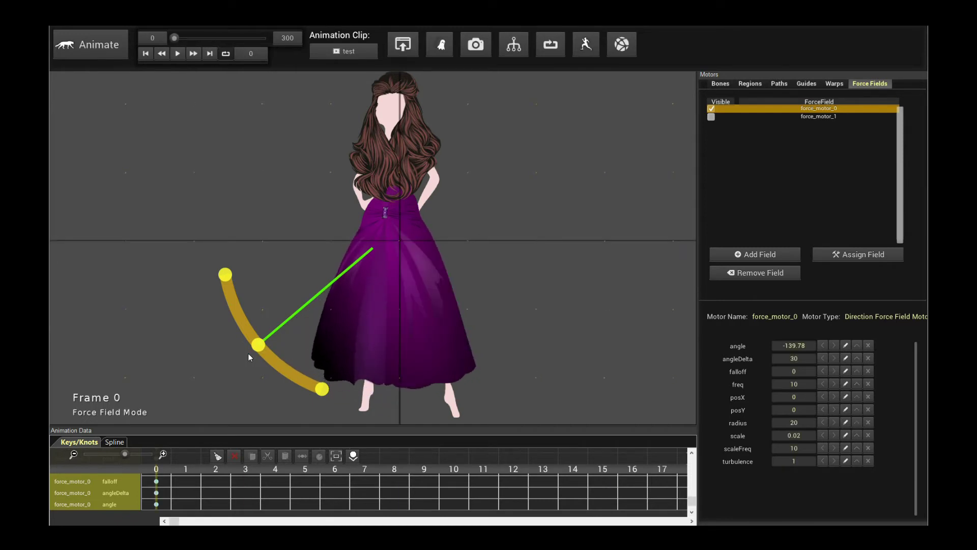
Key the wind pointing right at frame 12 and preview the swing.
click(513, 474)
drag(257, 346, 495, 339)
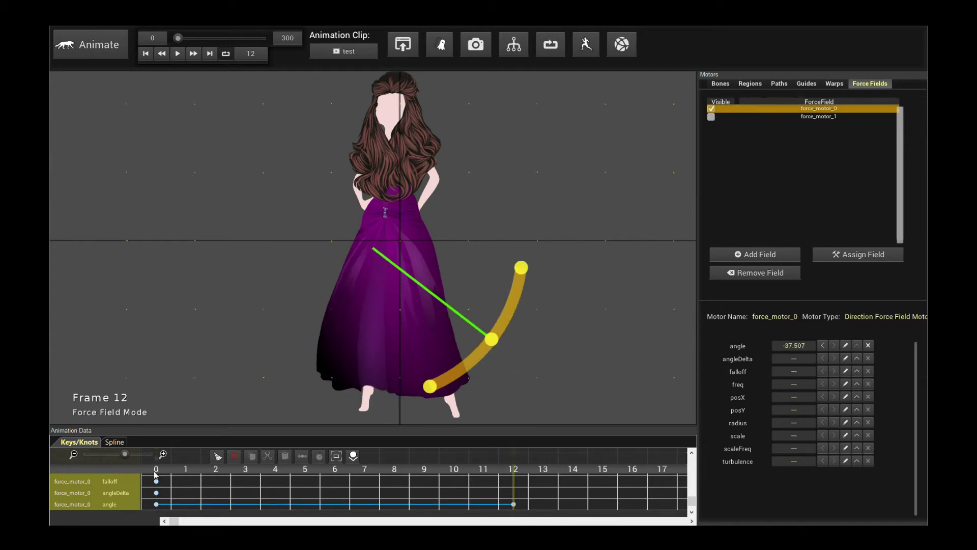
click(155, 475)
key(space)
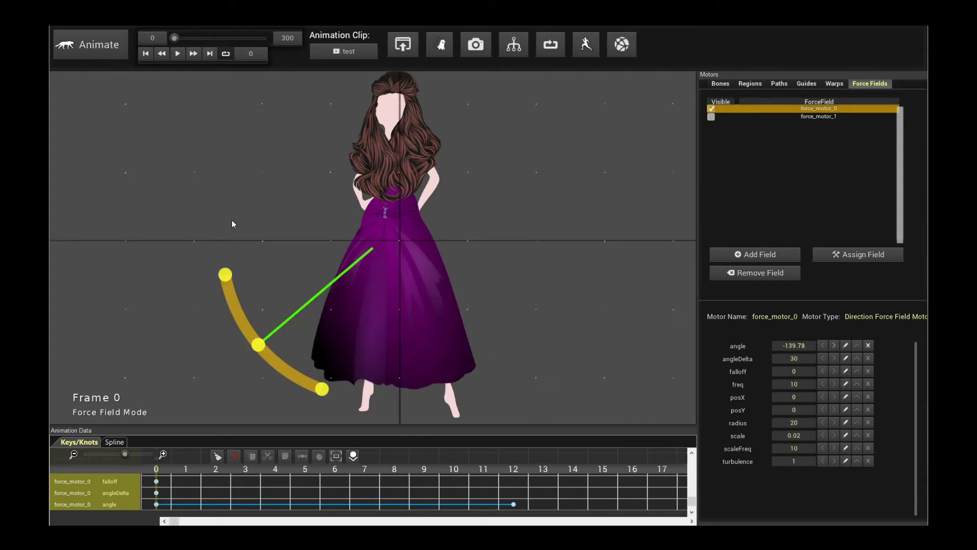
key(space)
Key the wind nearly horizontal right at frame 20 and preview from the start.
click(101, 455)
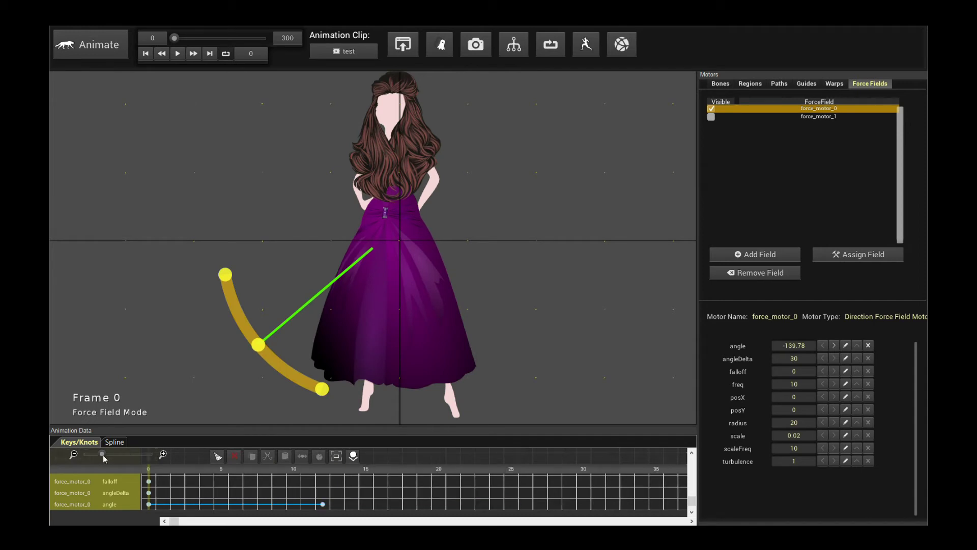
click(441, 474)
drag(494, 338, 548, 264)
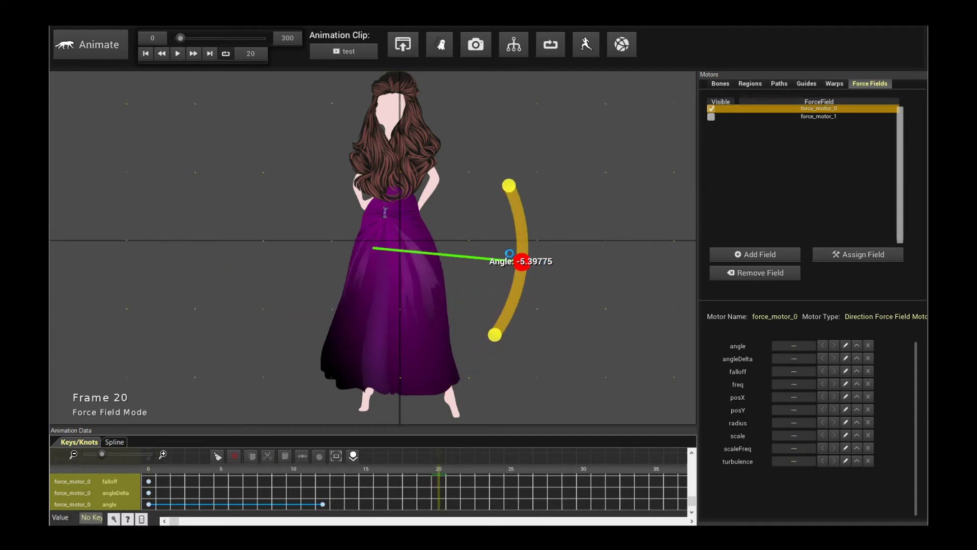
click(151, 469)
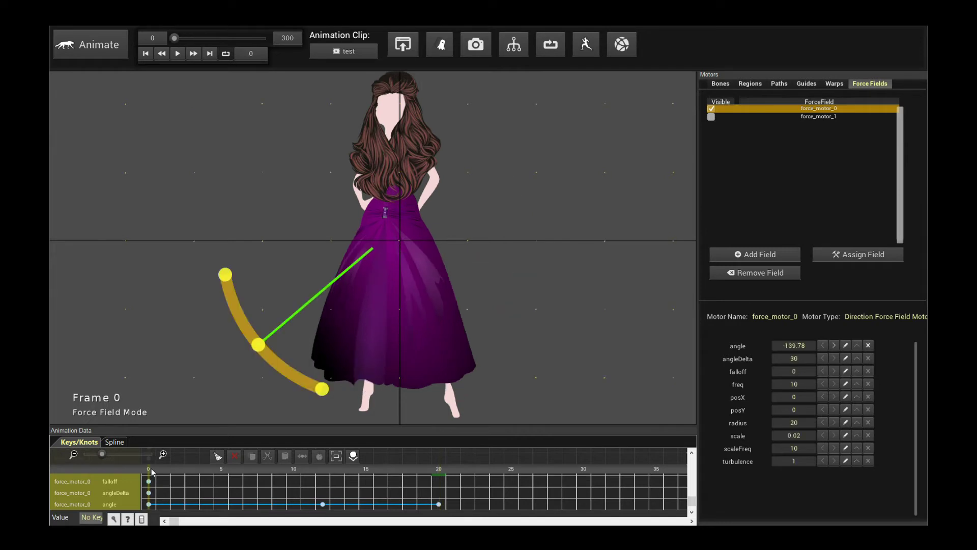
key(space)
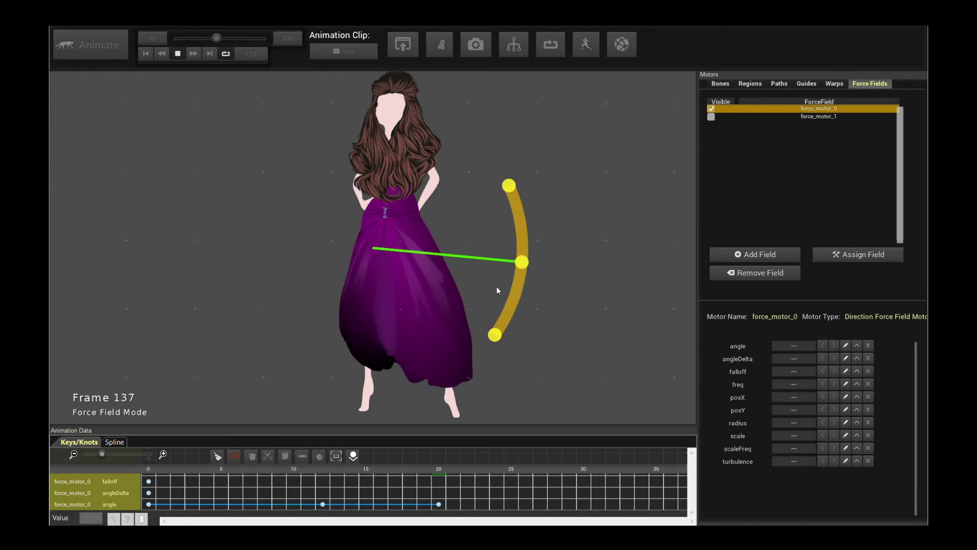
key(space)
scroll(492, 287, up, 3)
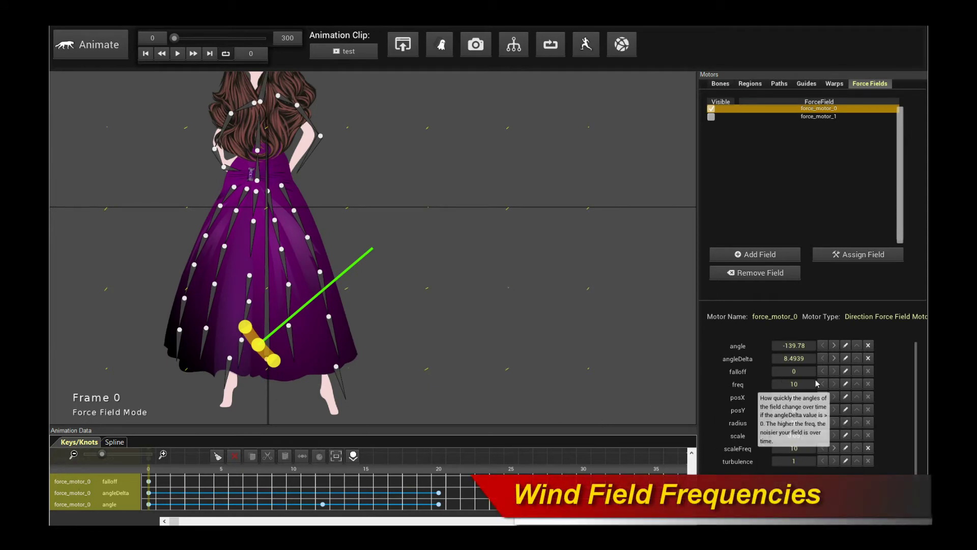
scroll(412, 351, up, 2)
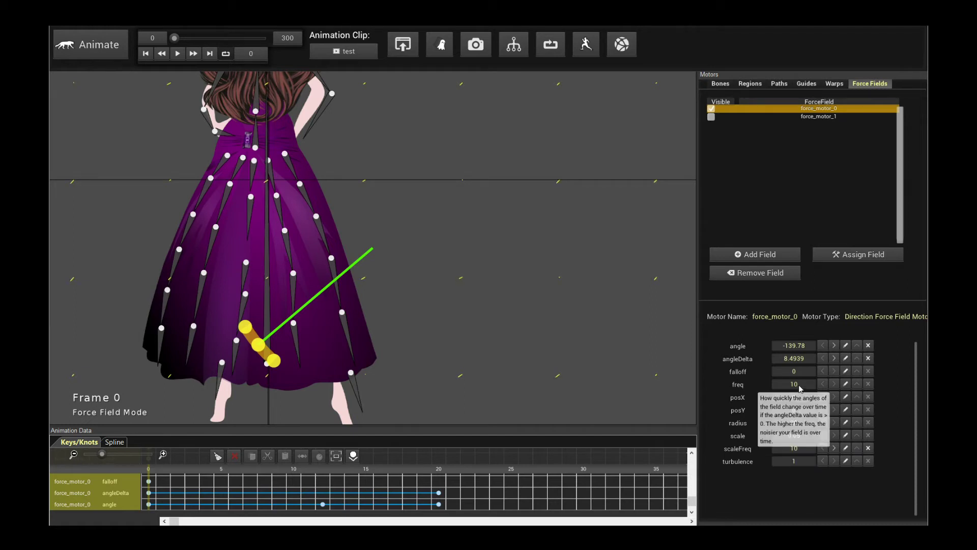
Try wider and narrower angle spreads at frame 20, previewing each.
click(447, 472)
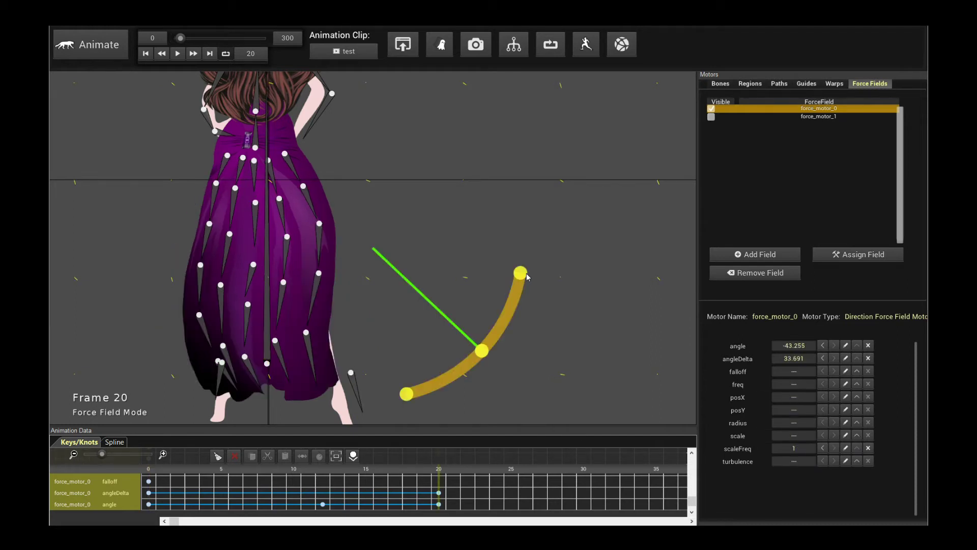
drag(521, 273, 535, 266)
scroll(372, 281, up, 2)
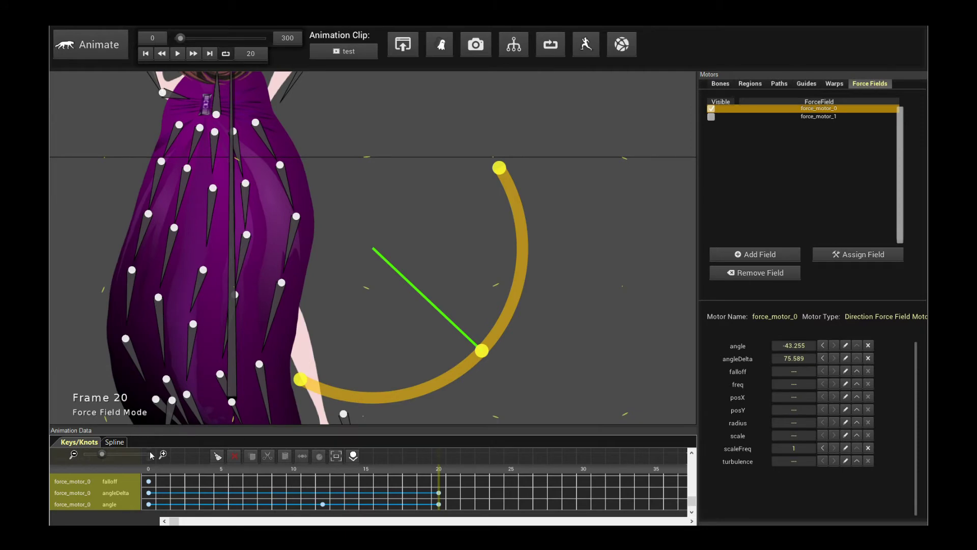
click(178, 54)
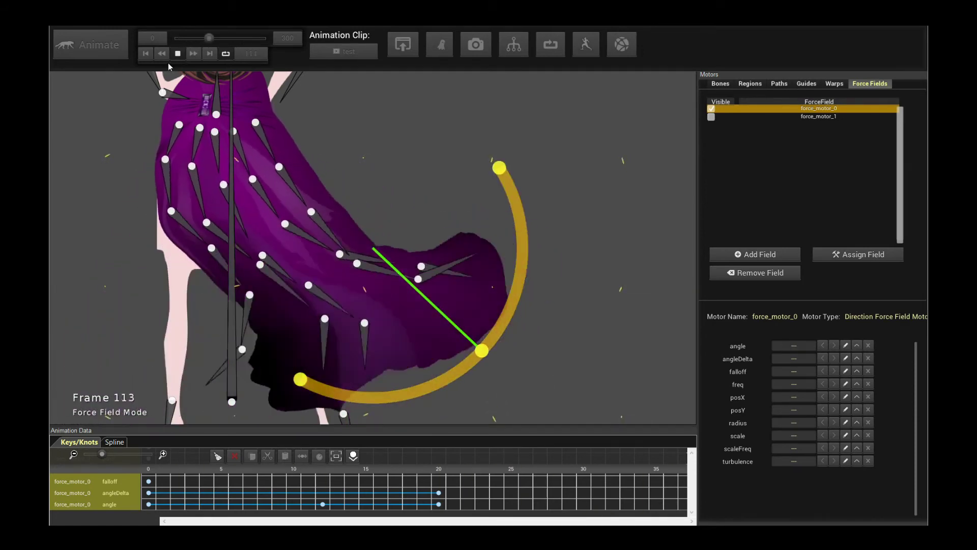
key(space)
mouse_move(499, 170)
mouse_down()
mouse_move(534, 356)
mouse_move(481, 351)
mouse_up()
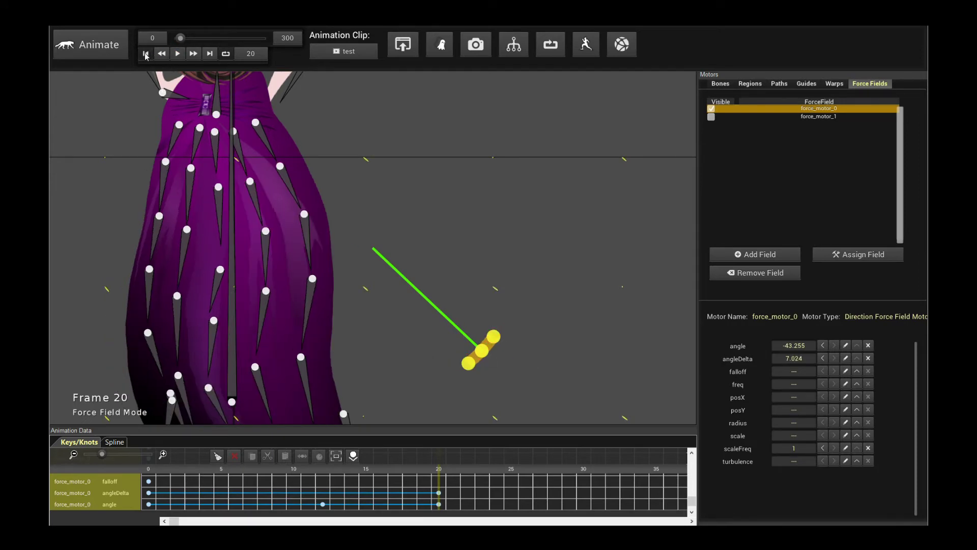
click(146, 54)
click(178, 54)
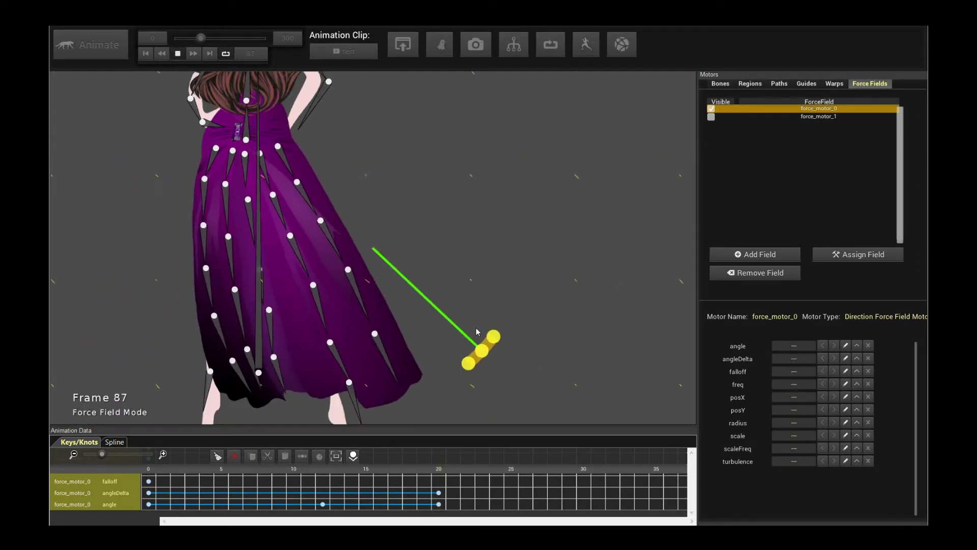
click(178, 54)
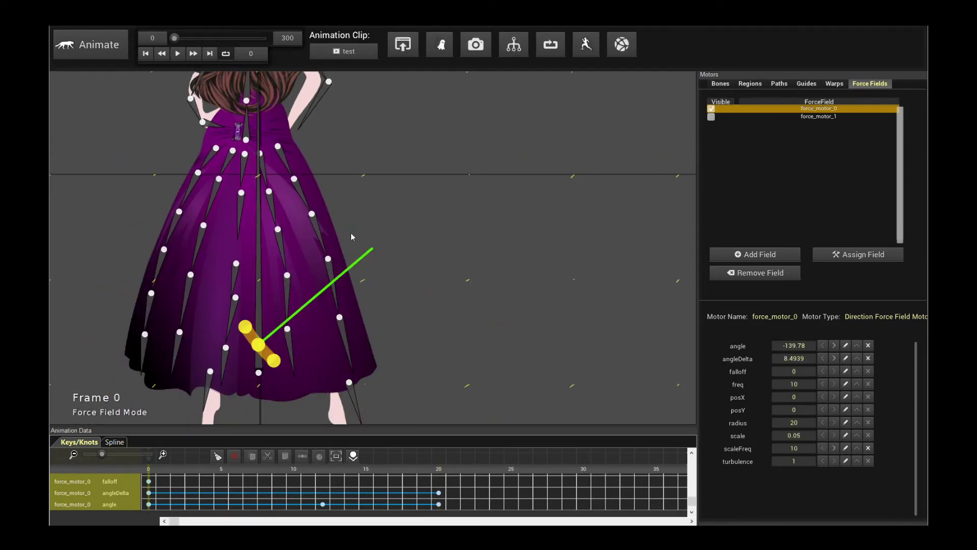
Widen the frame-20 angle spread to about 79 degrees and preview it.
click(443, 475)
drag(494, 337, 544, 213)
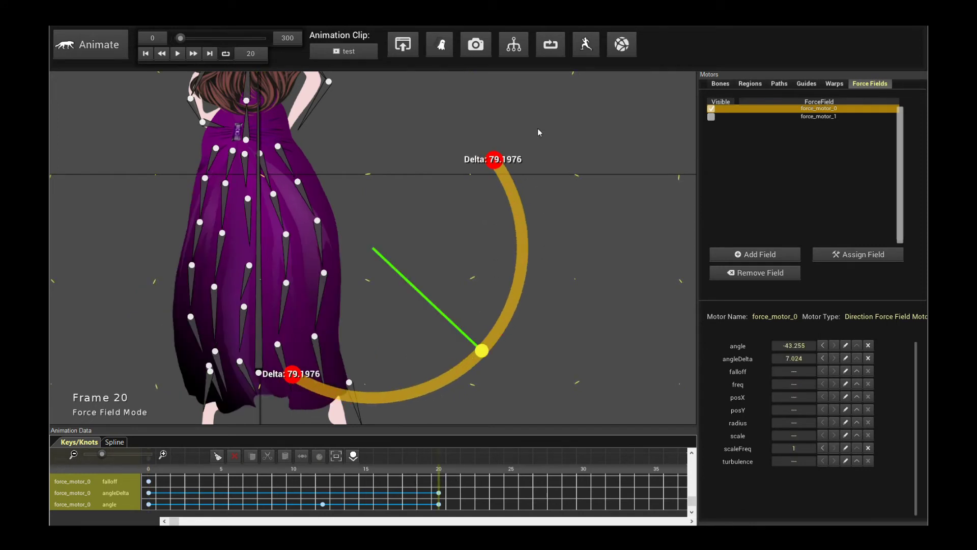
click(177, 53)
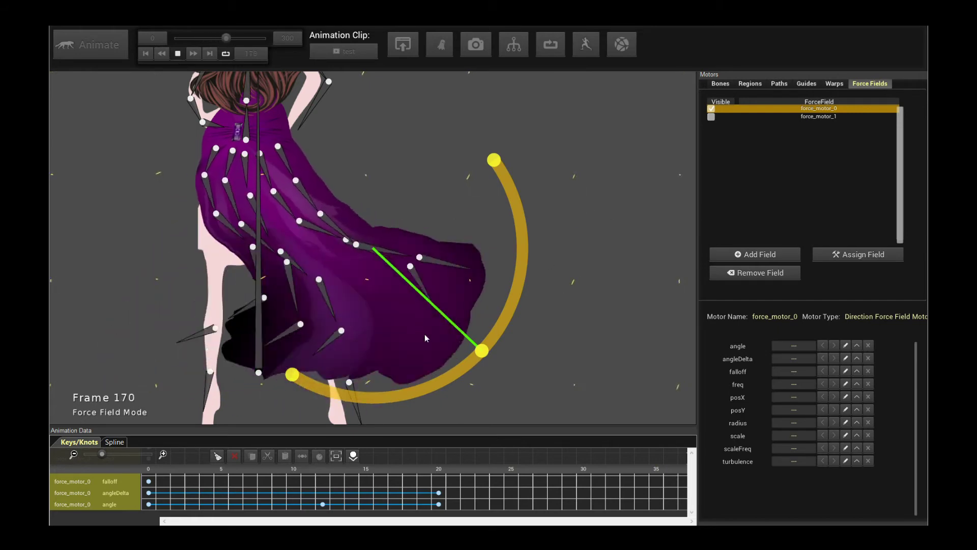
scroll(441, 172, up, 2)
scroll(397, 161, up, 3)
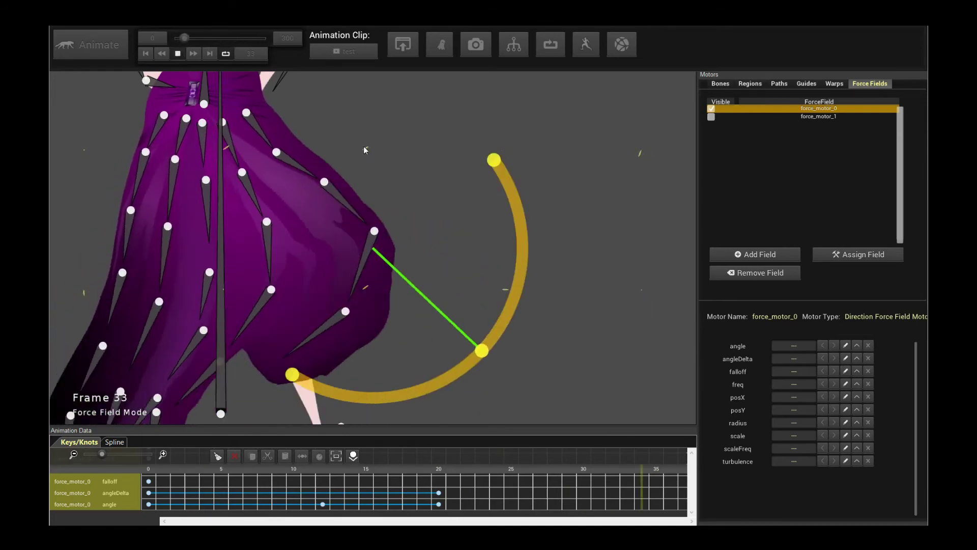
click(178, 52)
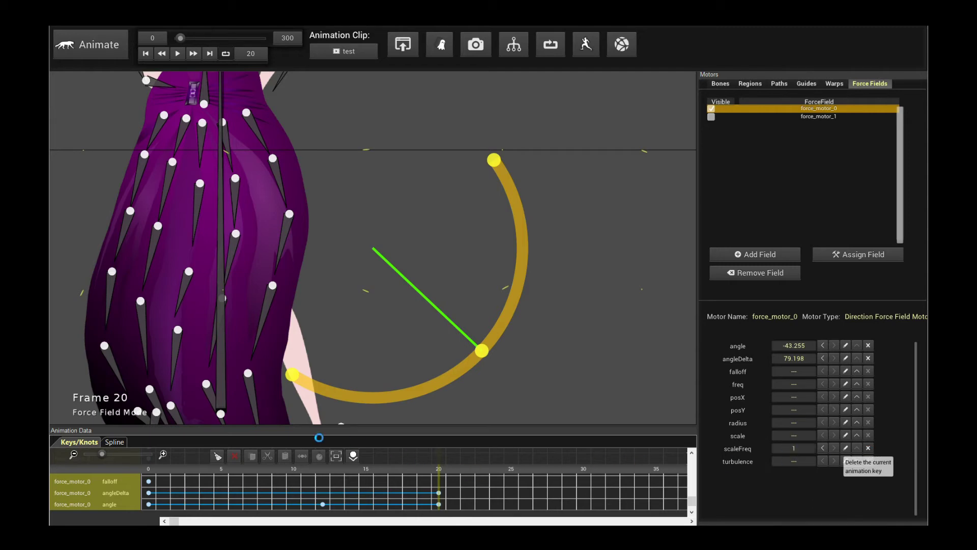
Key force_motor_0's frequency to 50 at frame 20 and preview the noisier wind.
key(space)
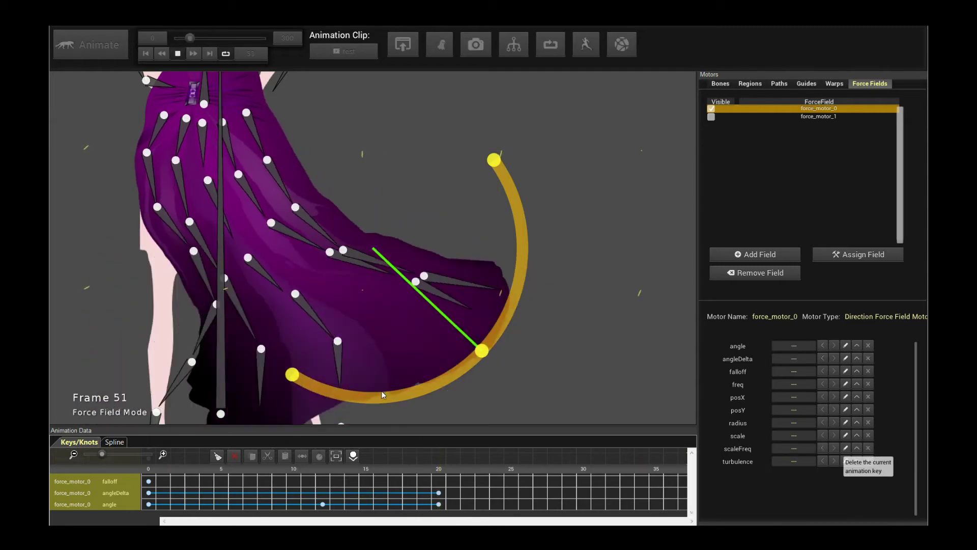
key(space)
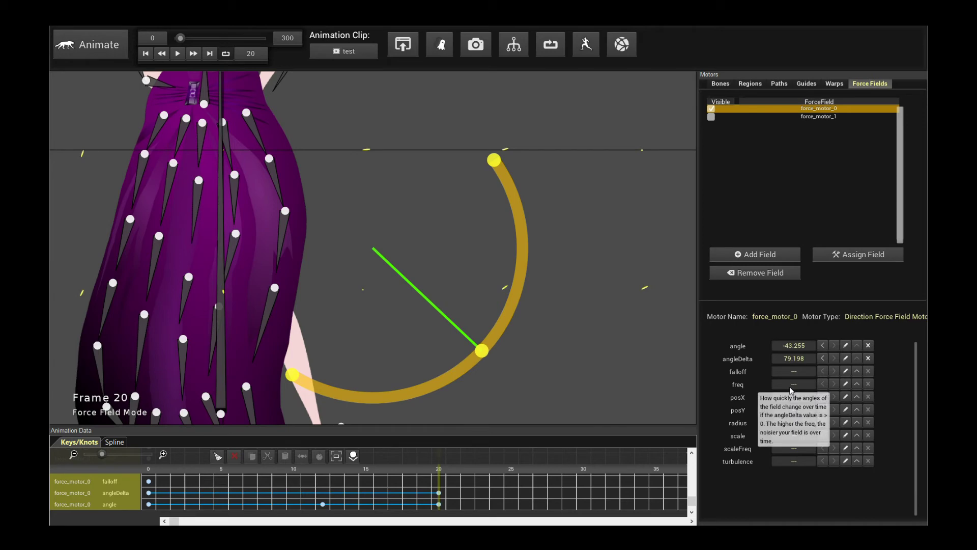
click(846, 385)
text(50)
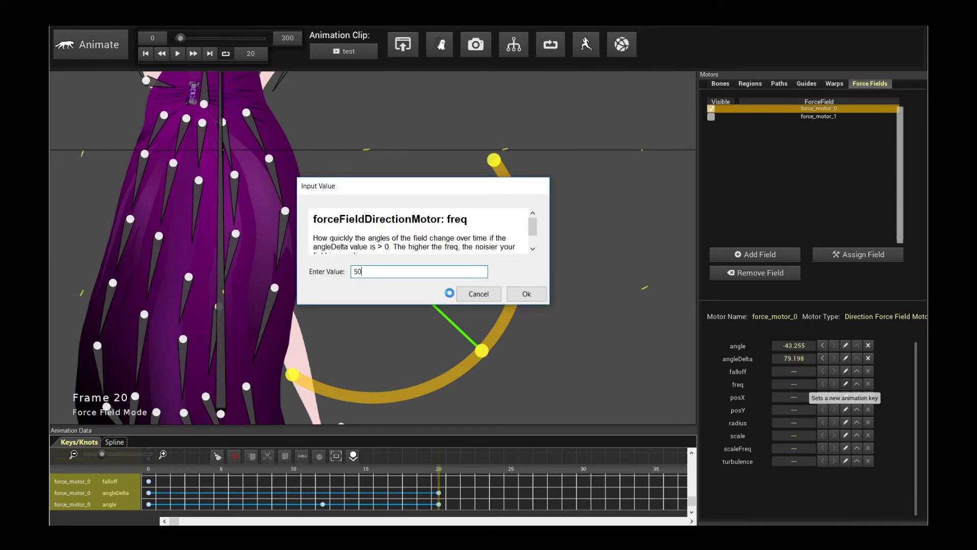
key(Return)
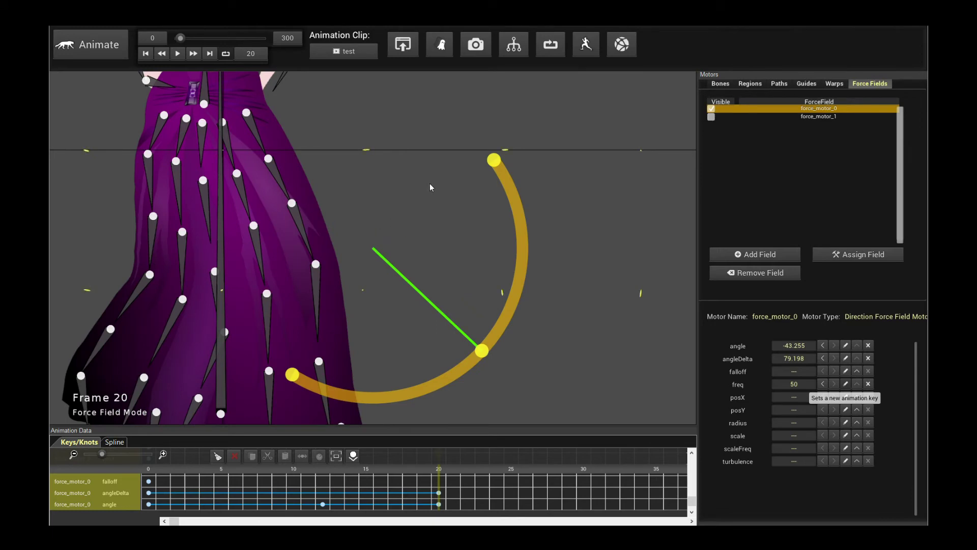
key(space)
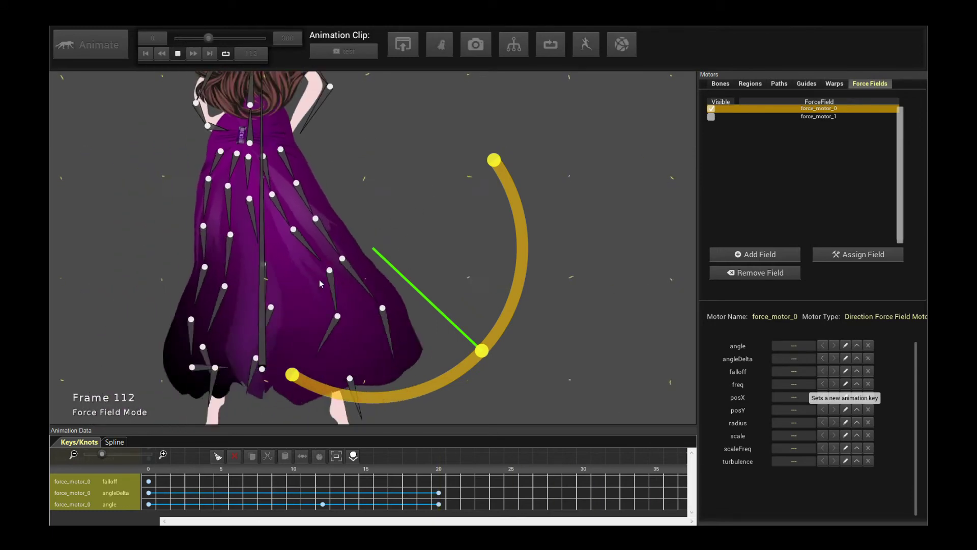
scroll(394, 217, up, 2)
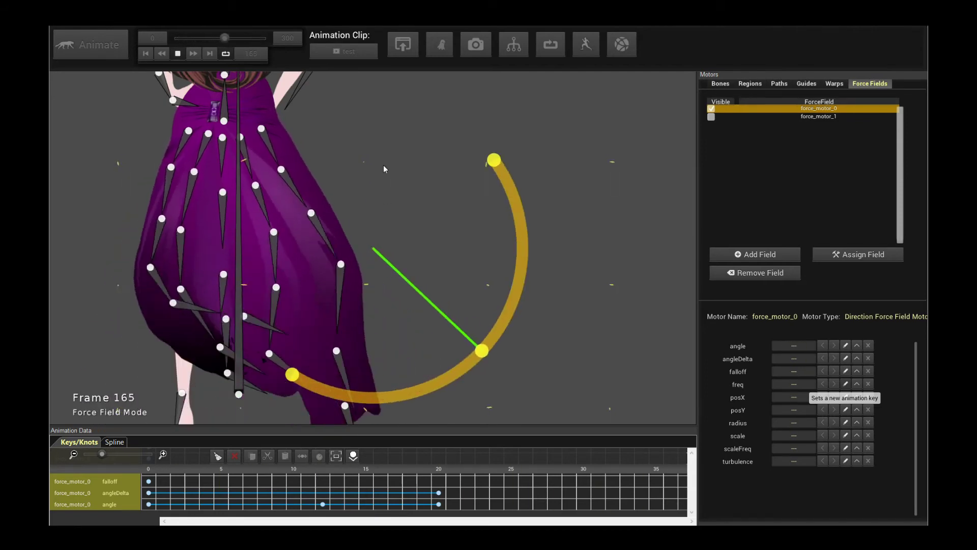
key(space)
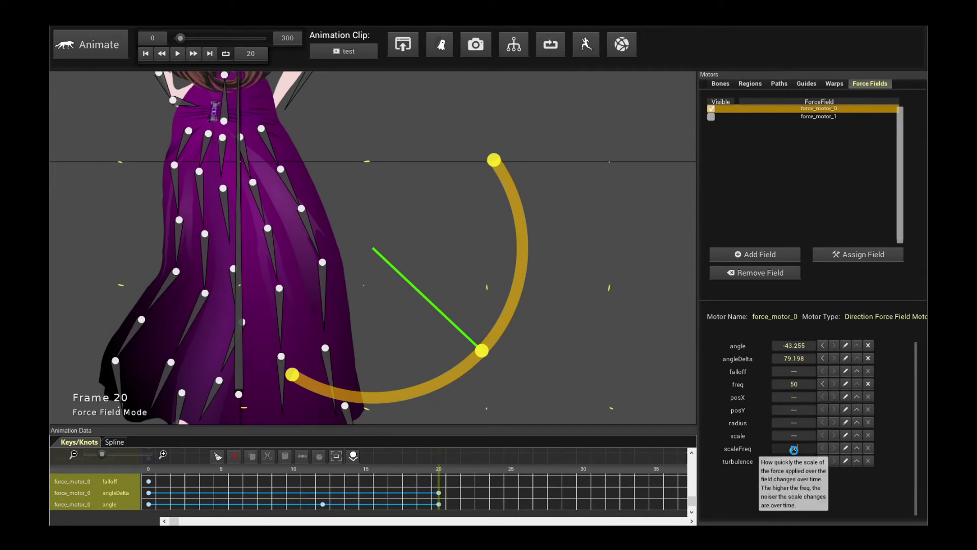
Preview the wind tuned to freq 30, scaleFreq 35 and a roughly 57-degree spread.
key(space)
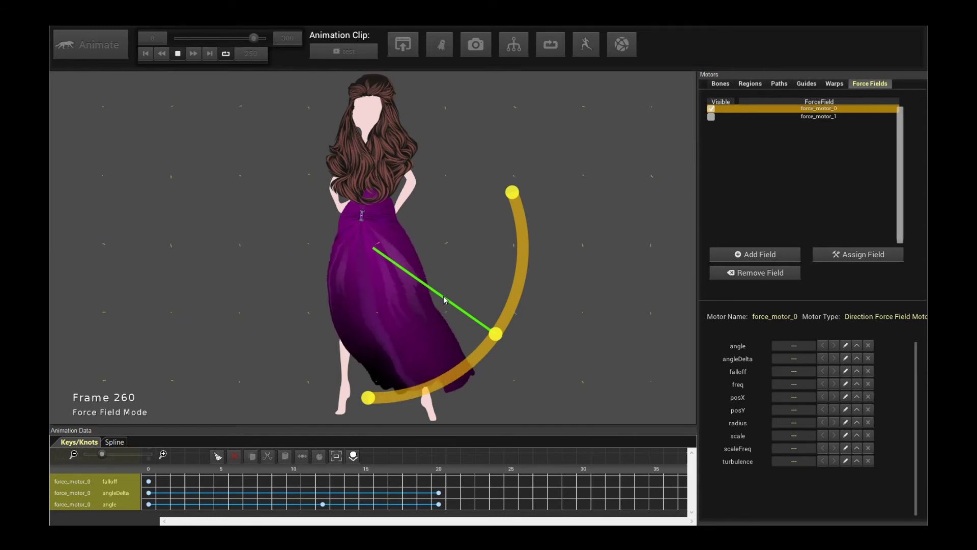
key(space)
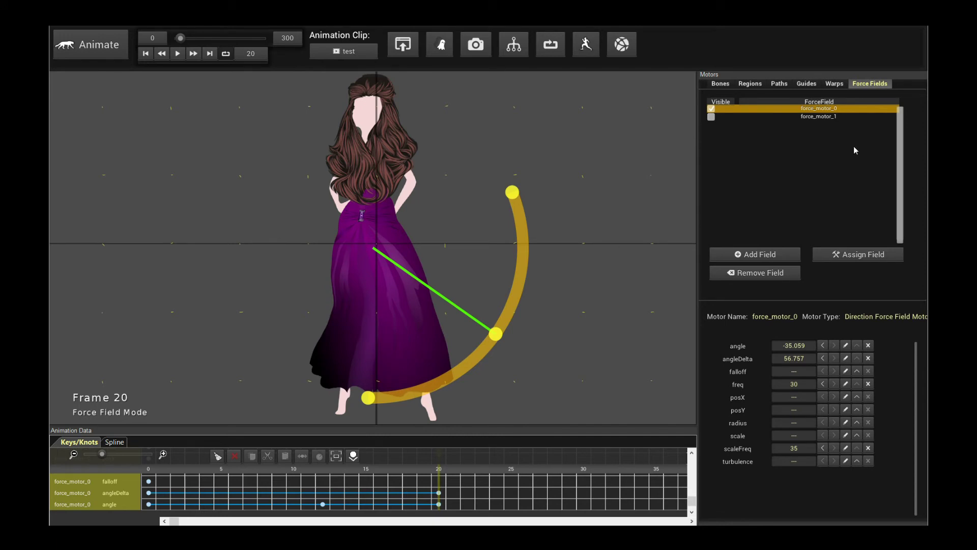
Assign force_motor_1 to mesh_motor_1 and mesh_motor_2.
click(819, 116)
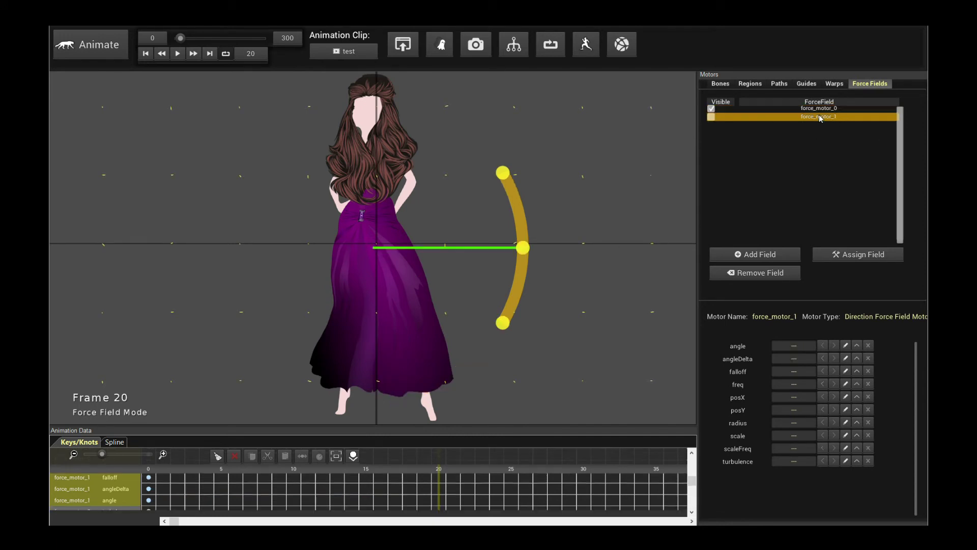
click(852, 255)
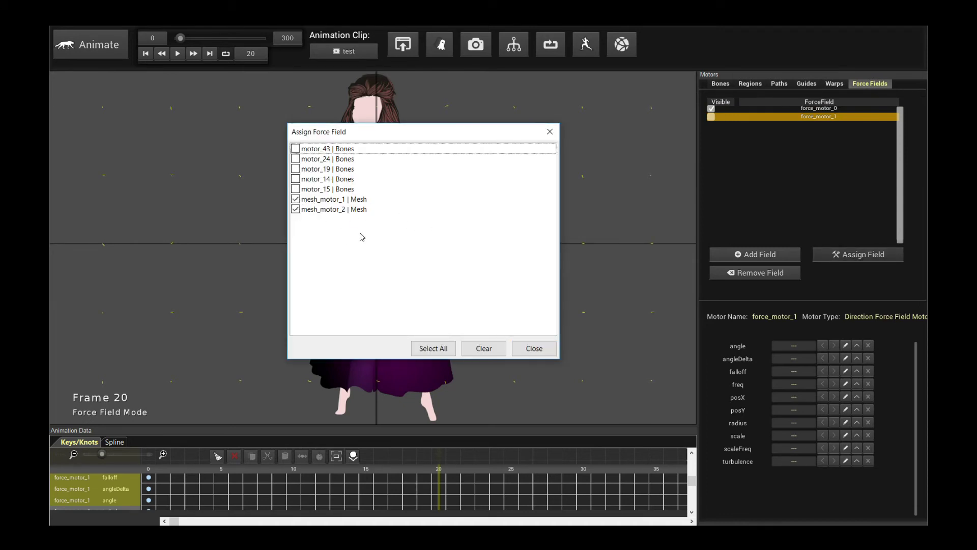
click(535, 349)
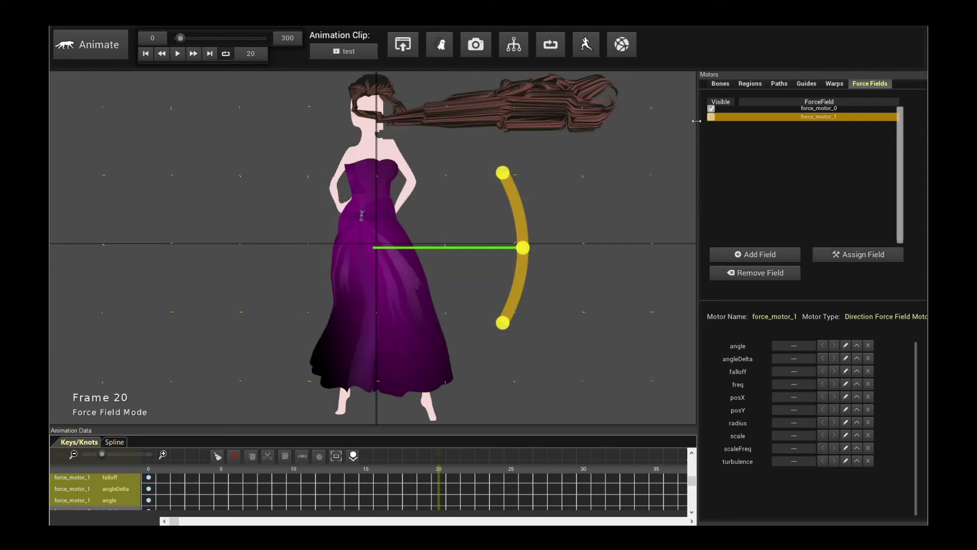
Rewind to frame 0 with force_motor_1 selected and start the wind preview.
click(711, 111)
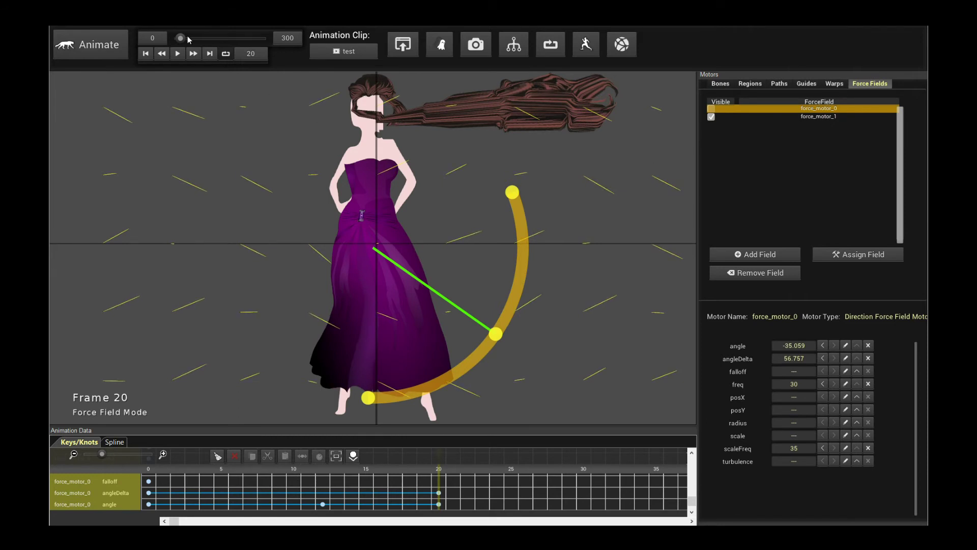
drag(183, 38, 173, 39)
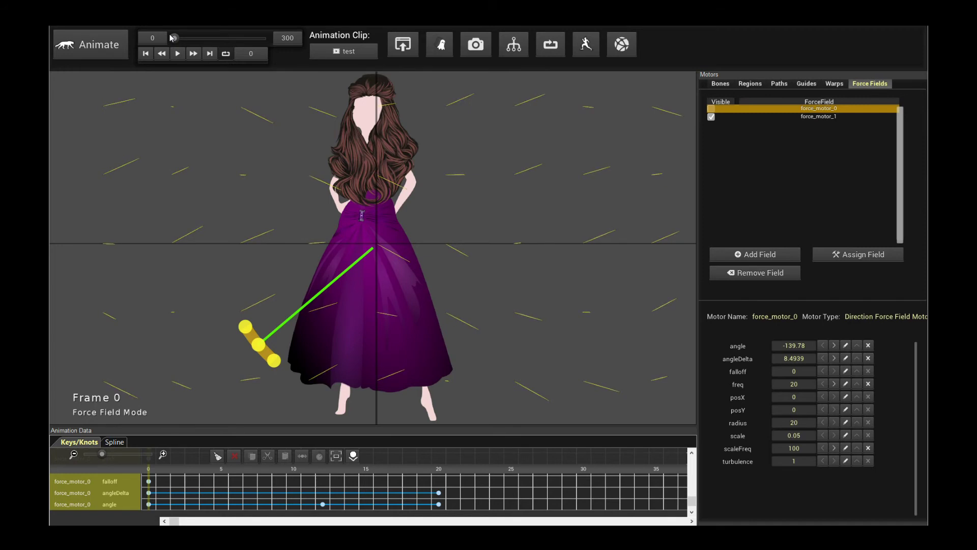
click(814, 117)
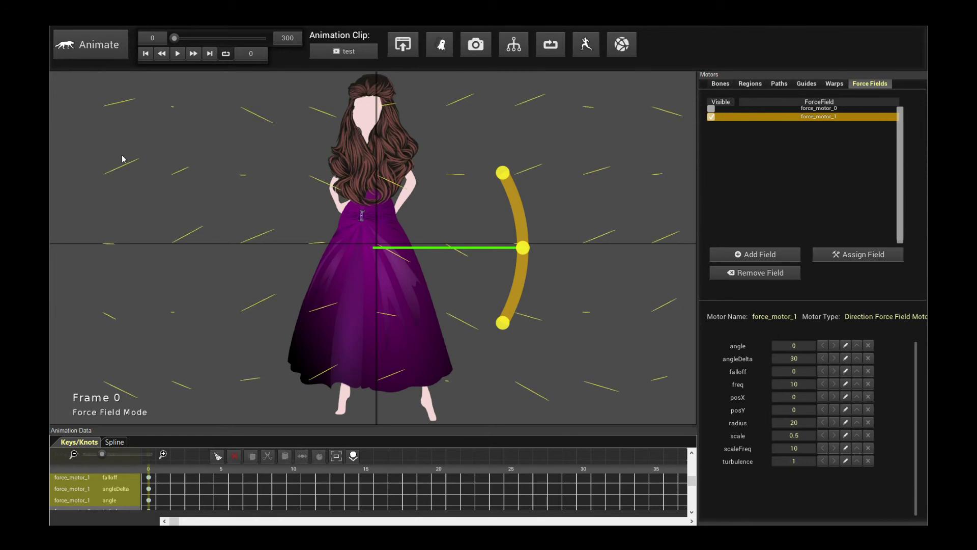
key(space)
Set force_motor_1 to scale 0.02, freq 50, scaleFreq 20, angle about -32, then replay.
double_click(802, 435)
text(0.01)
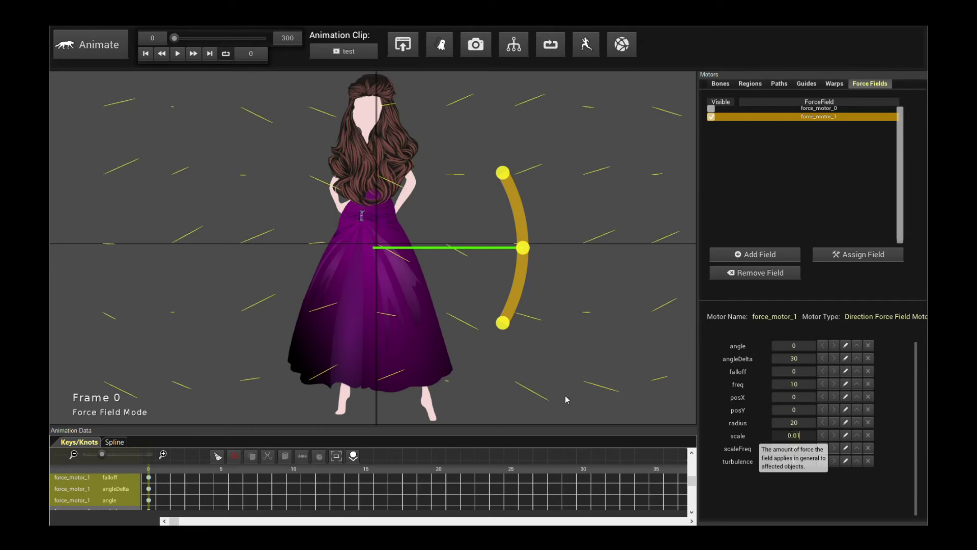
key(space)
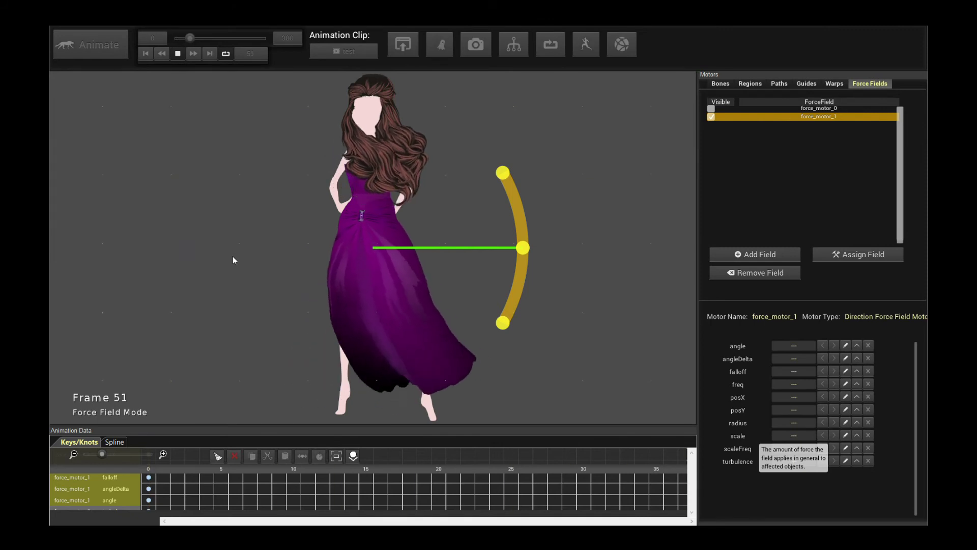
key(space)
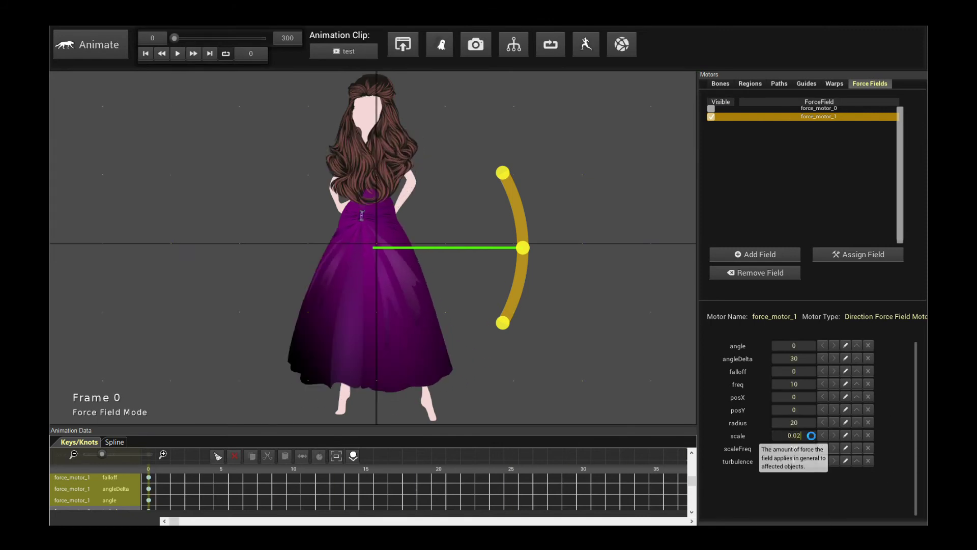
key(space)
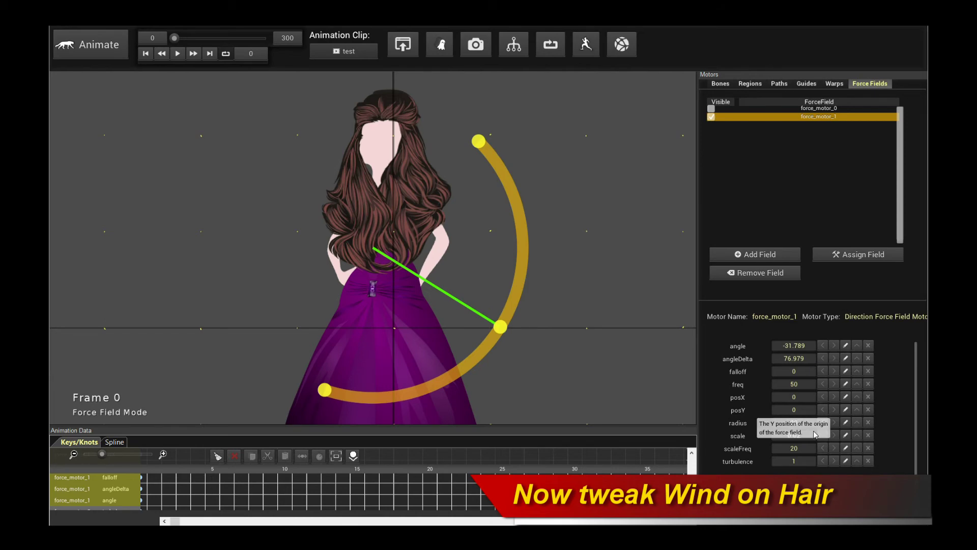
Change force_motor_1's scale to 0.07 and replay to check the hair sway.
key(space)
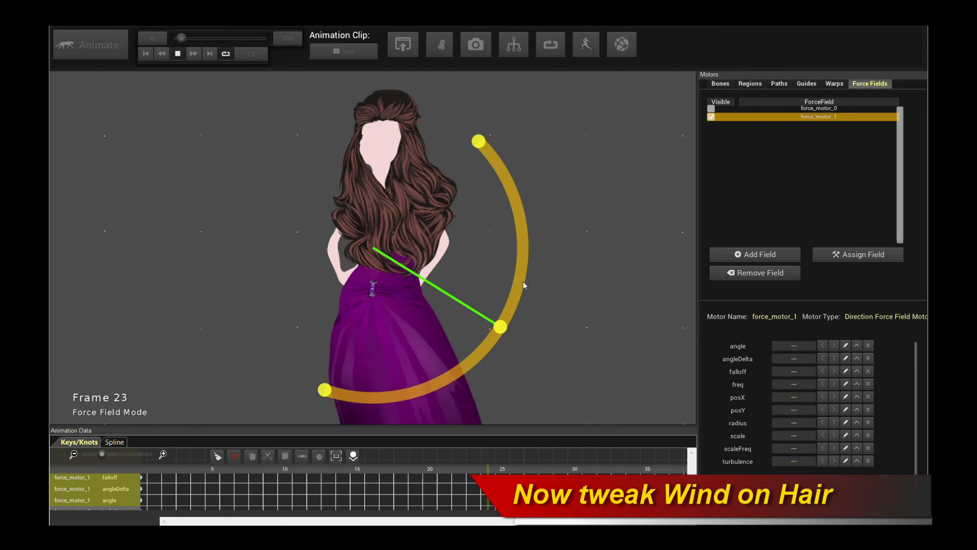
key(space)
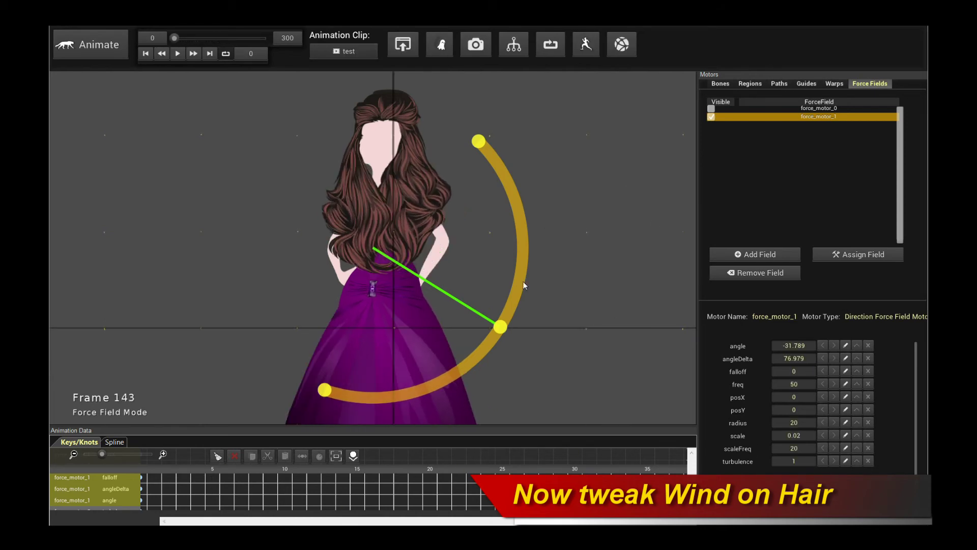
click(794, 436)
text(0.05)
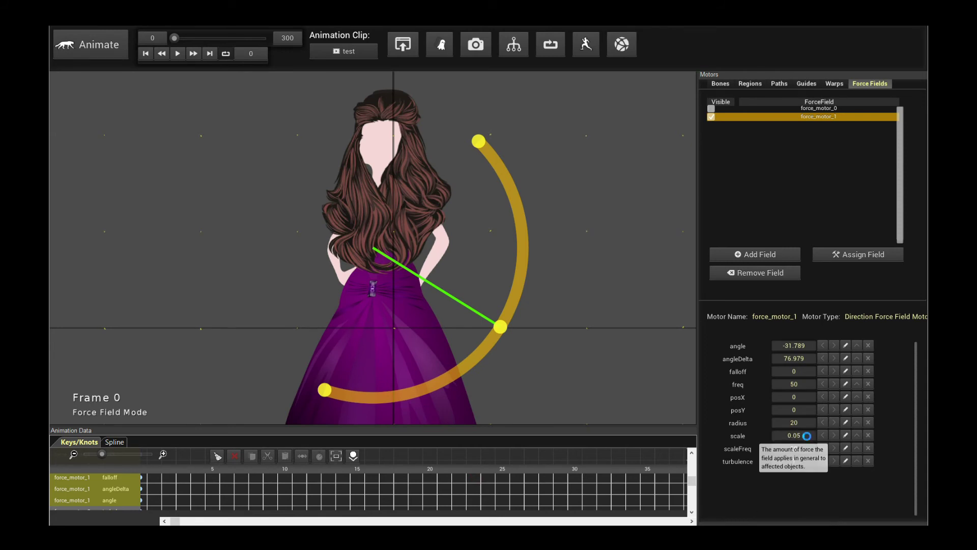
key(space)
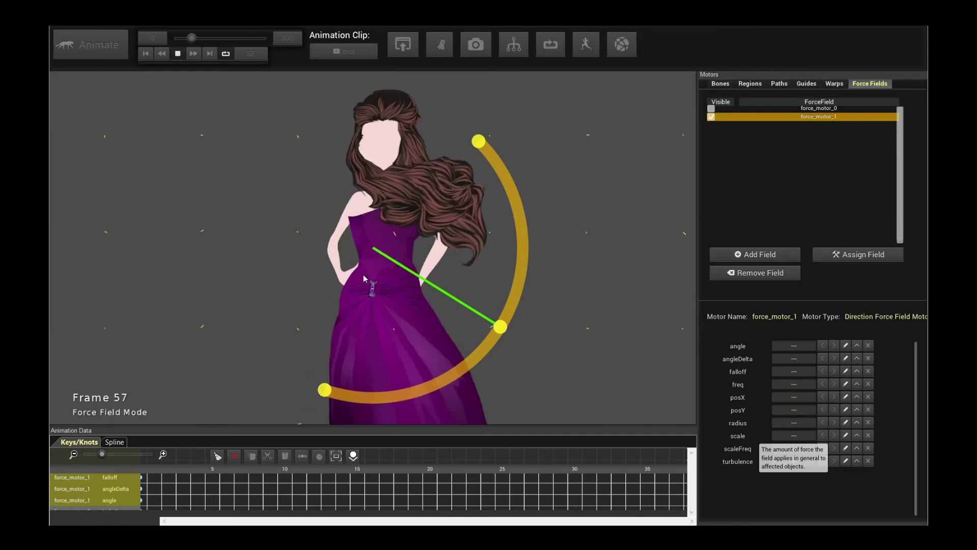
key(space)
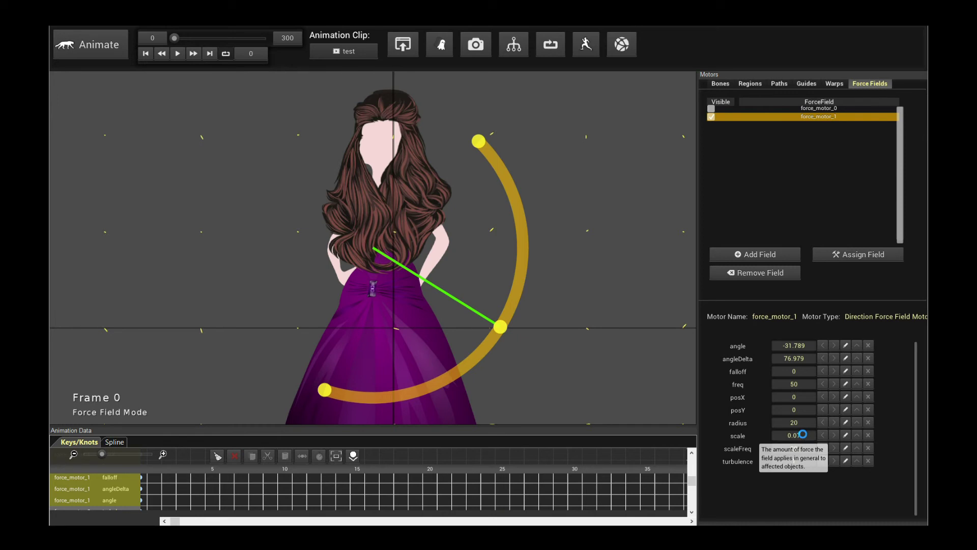
key(space)
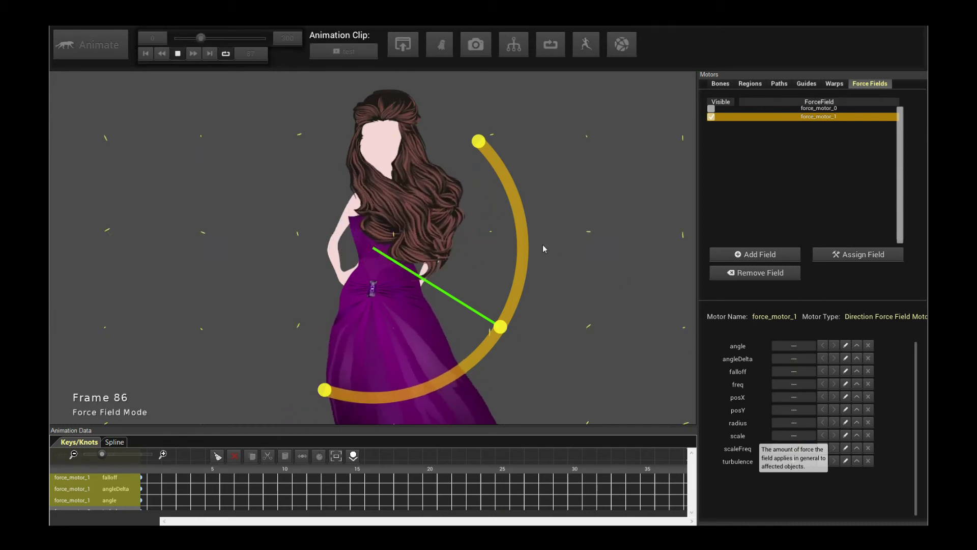
scroll(562, 239, up, 2)
scroll(443, 259, up, 1)
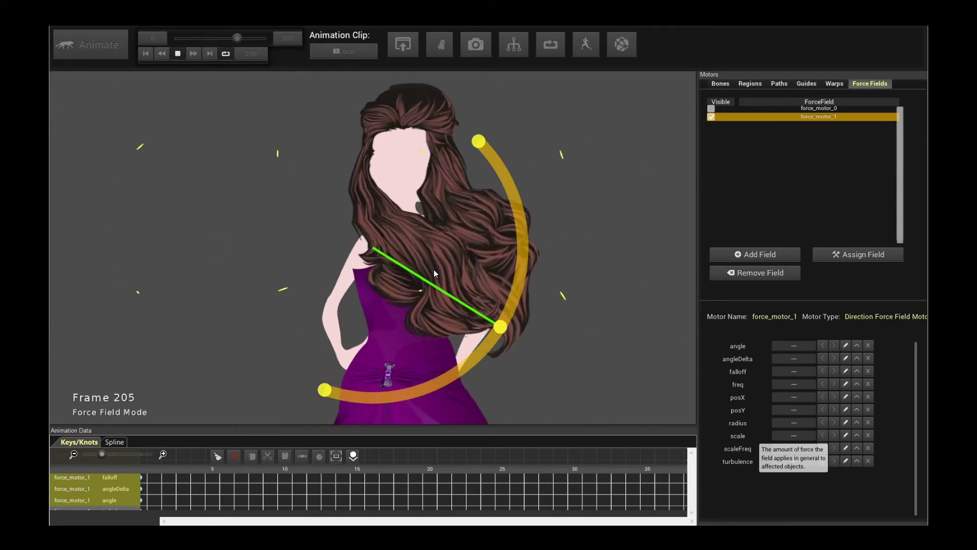
scroll(456, 225, down, 1)
scroll(465, 281, down, 1)
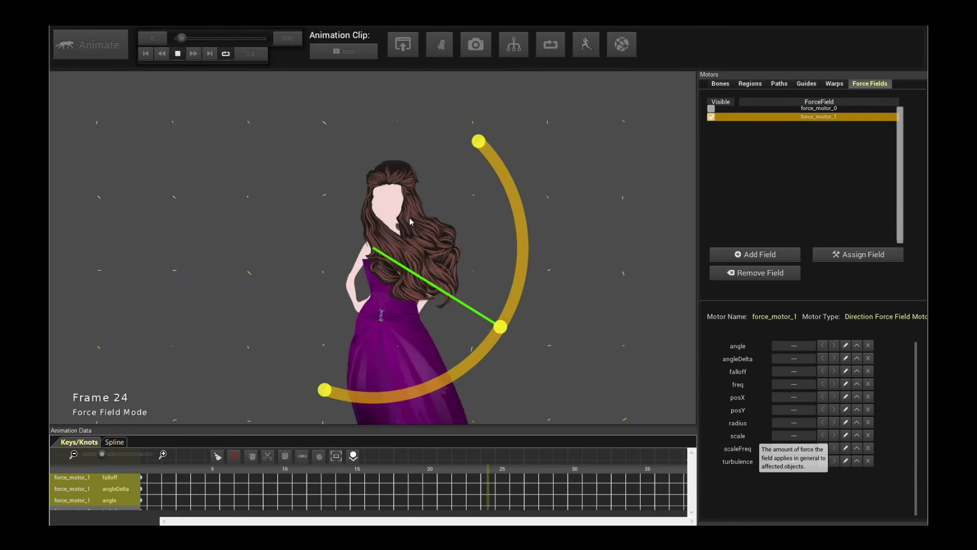
key(space)
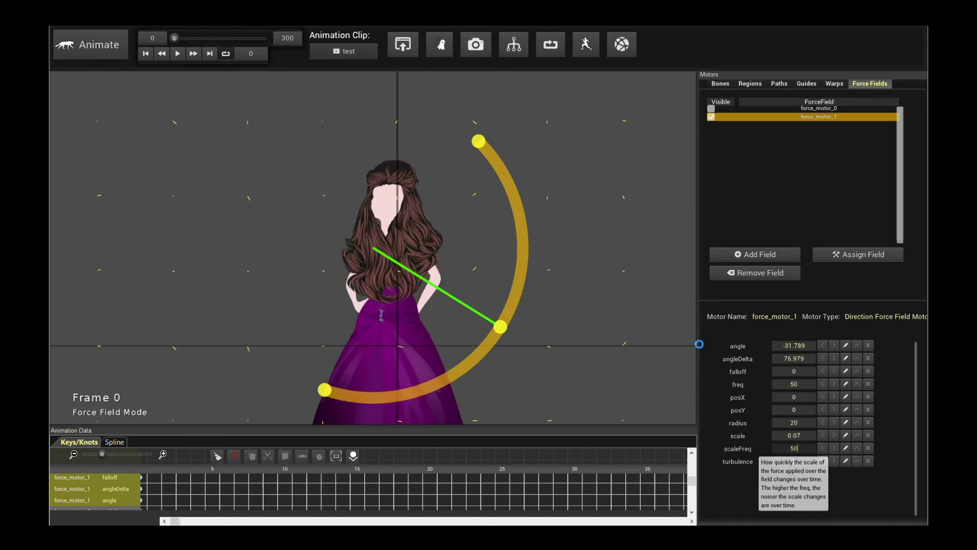
Preview and compare the hair vibration across several force_motor_1 scaleFreq values, ending at 50.
key(space)
scroll(494, 242, up, 1)
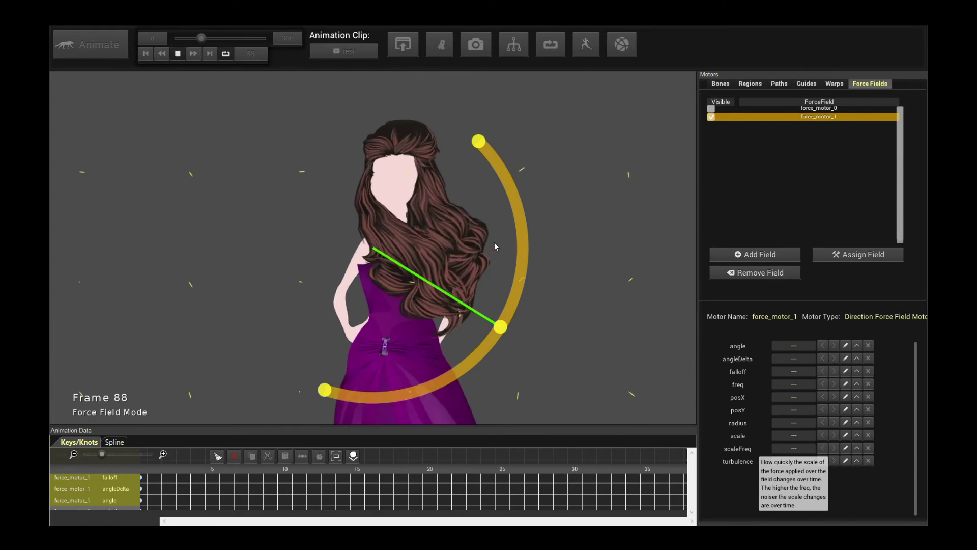
key(space)
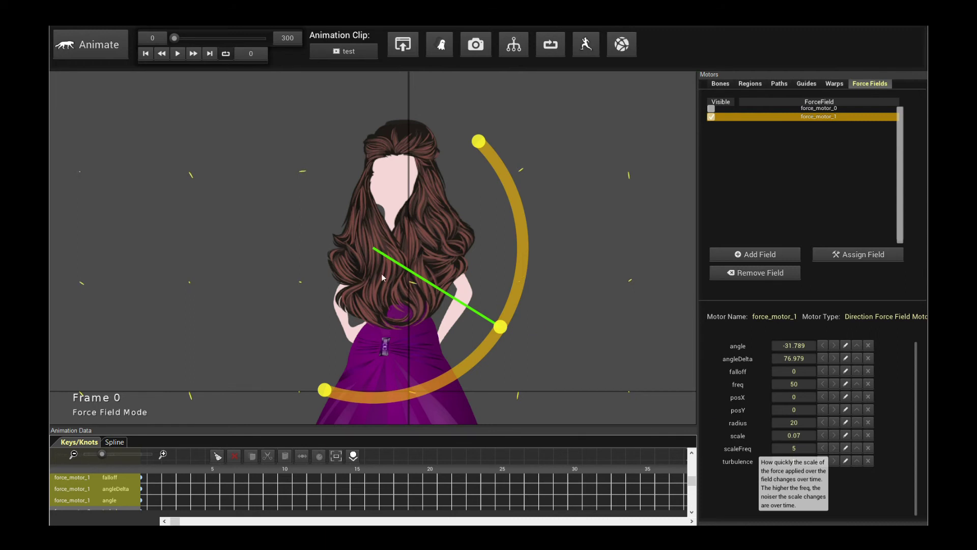
key(space)
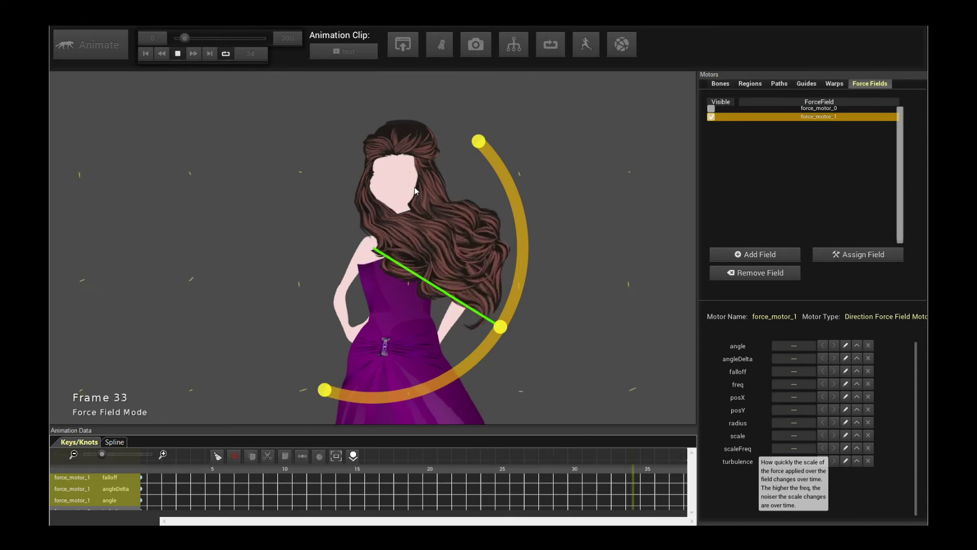
key(space)
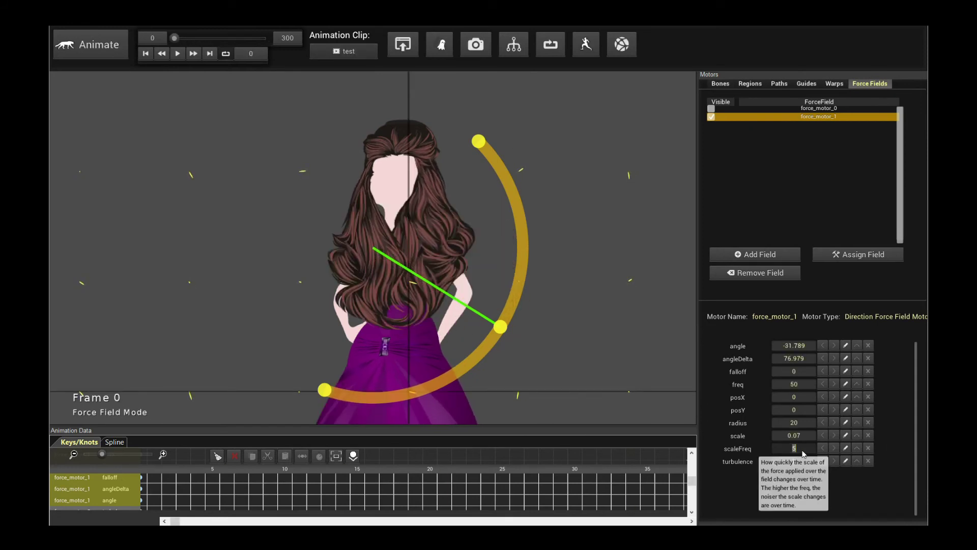
key(space)
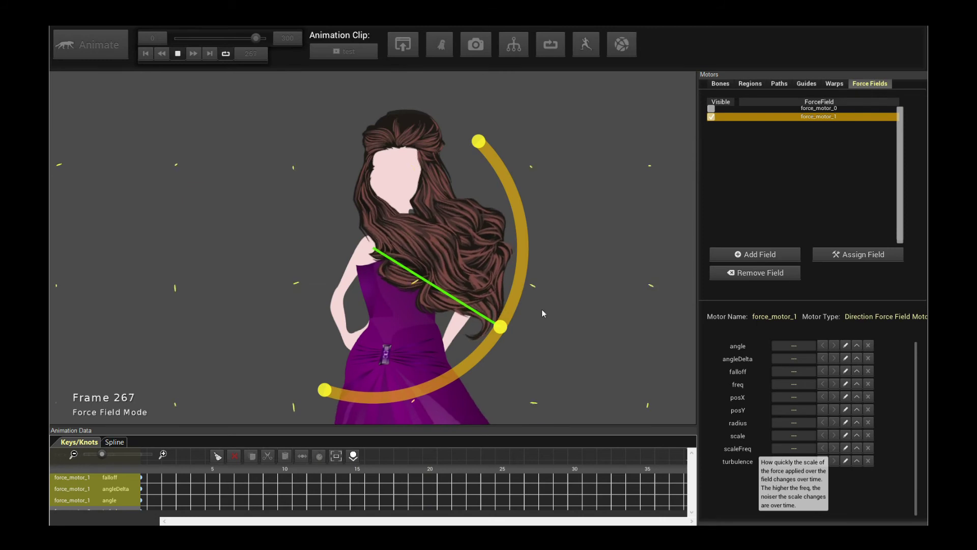
key(space)
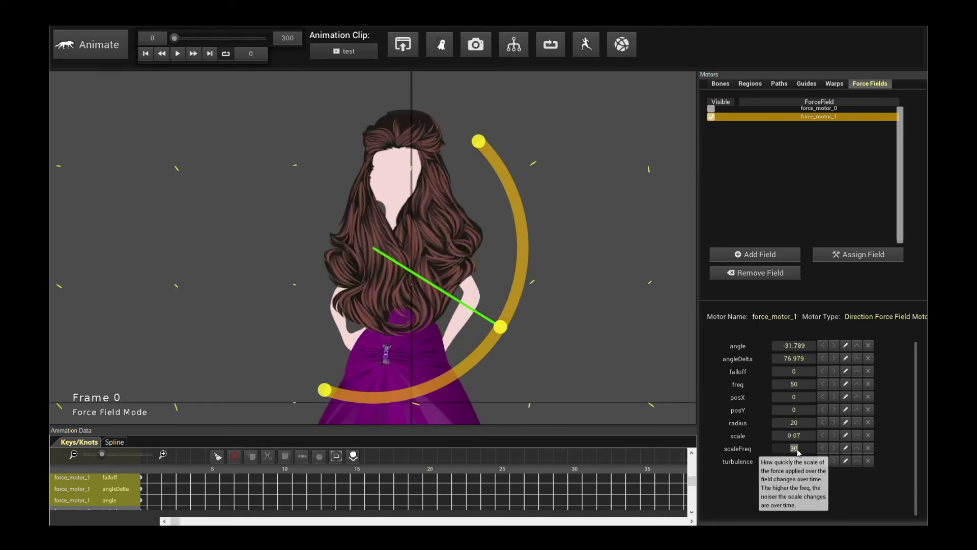
key(space)
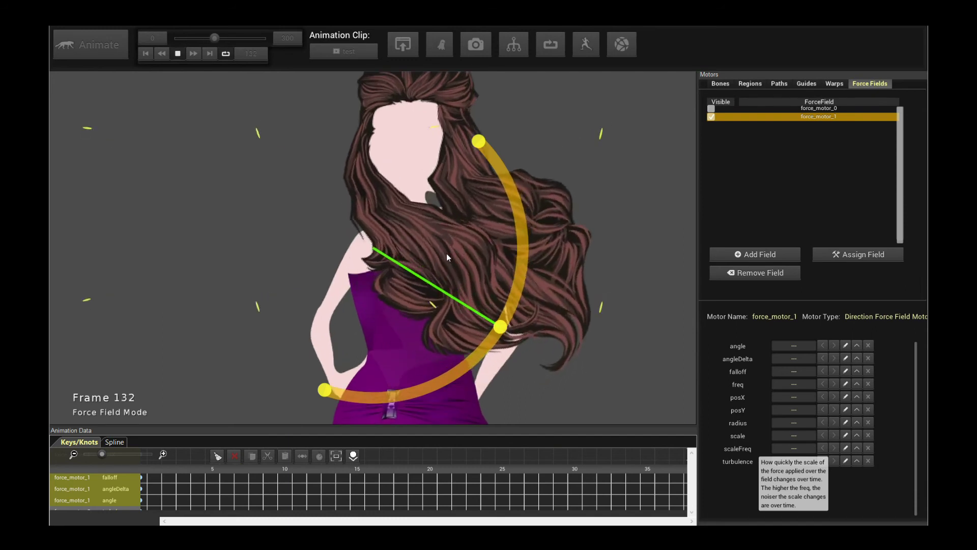
scroll(450, 251, down, 2)
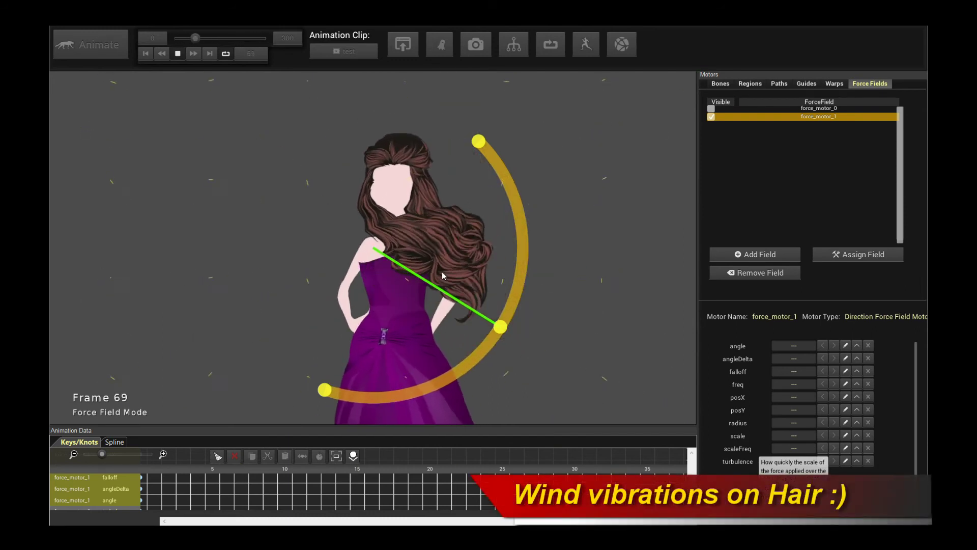
key(space)
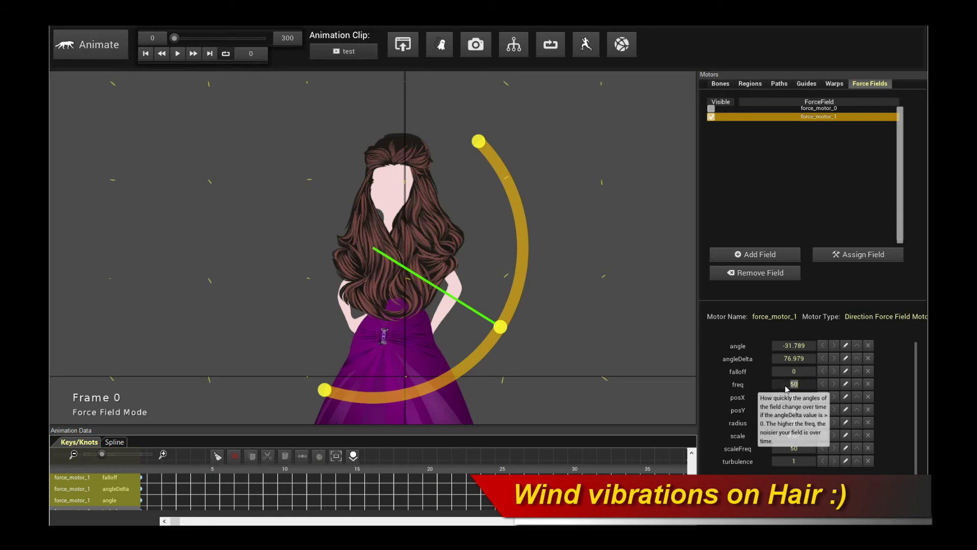
Tilt force_motor_1's wind direction upward and preview the wind on the hair.
key(space)
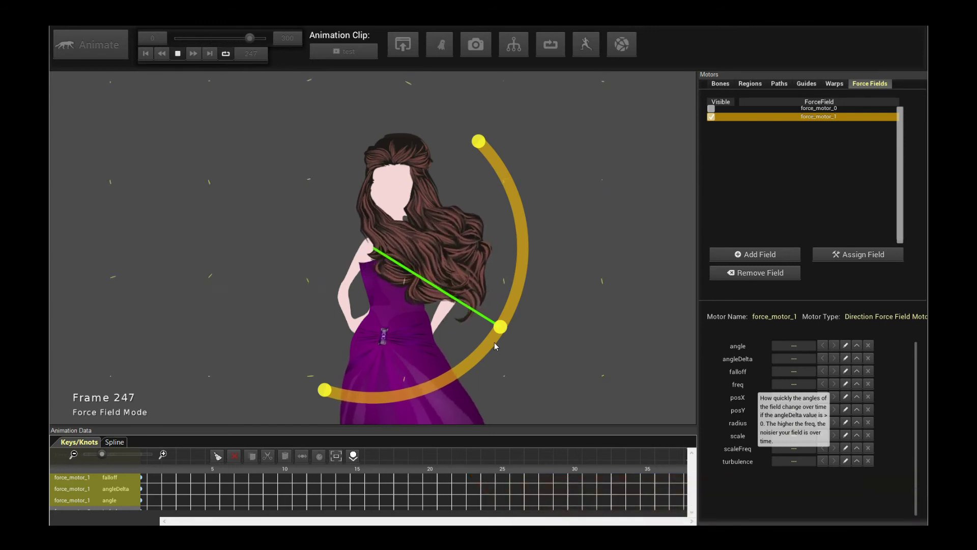
key(space)
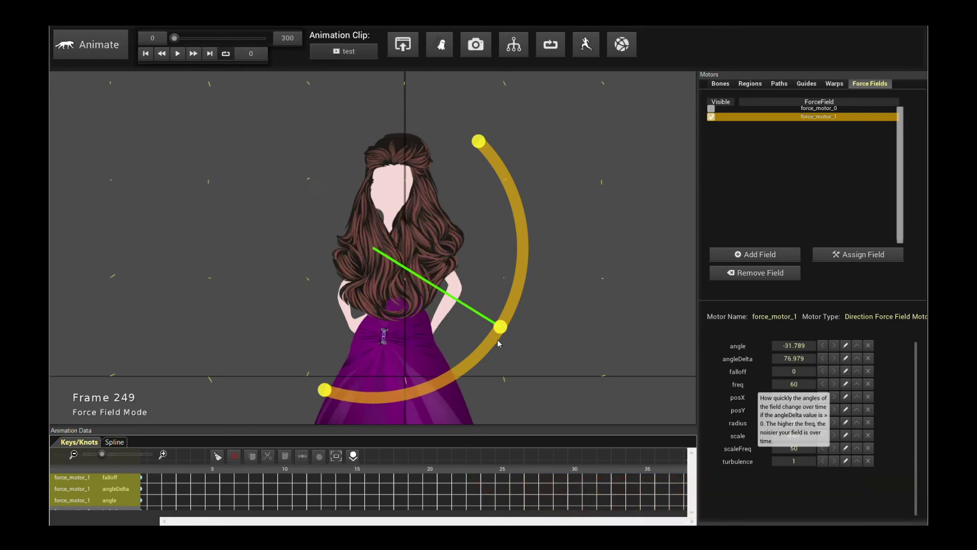
drag(503, 327, 537, 284)
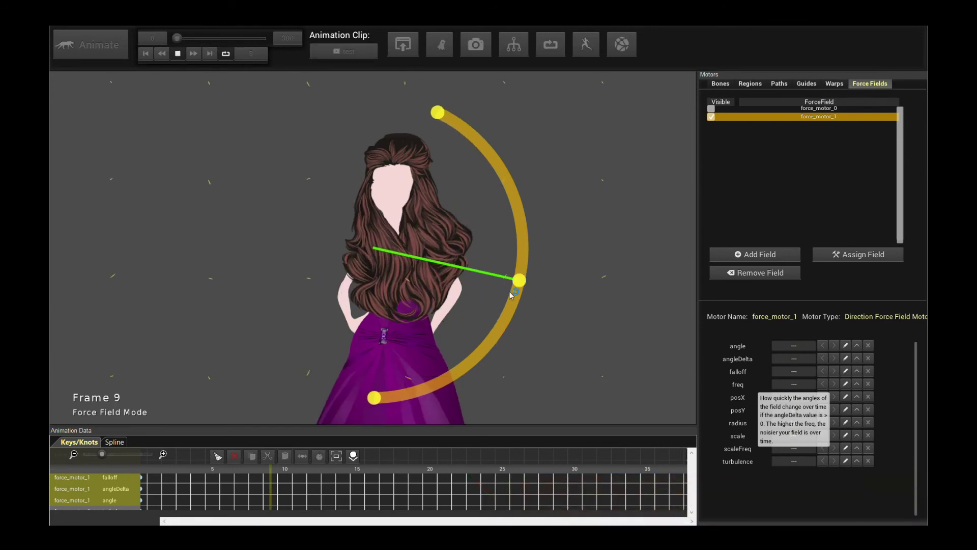
key(space)
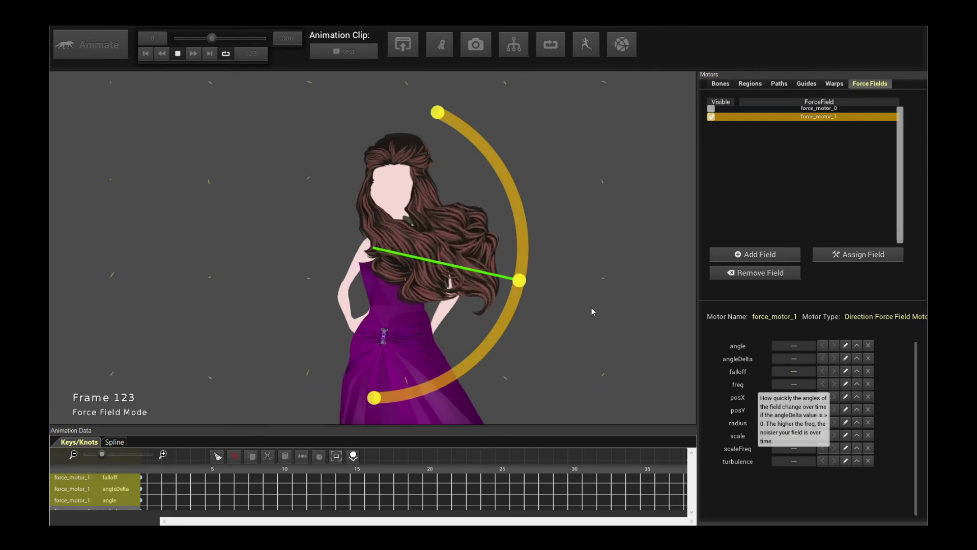
key(space)
Widen the wind swing to 122.09, set the direction to about -16, and preview the hair.
drag(518, 280, 484, 311)
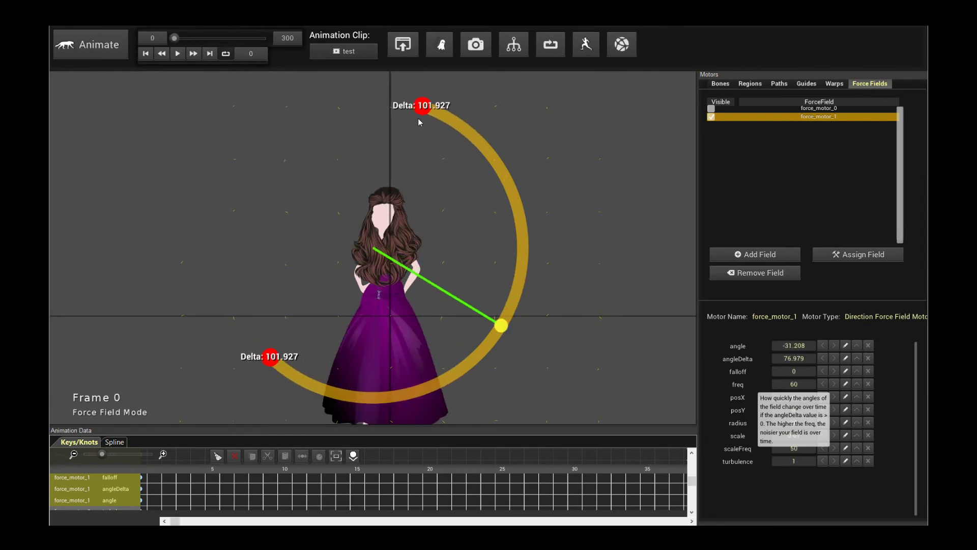
key(space)
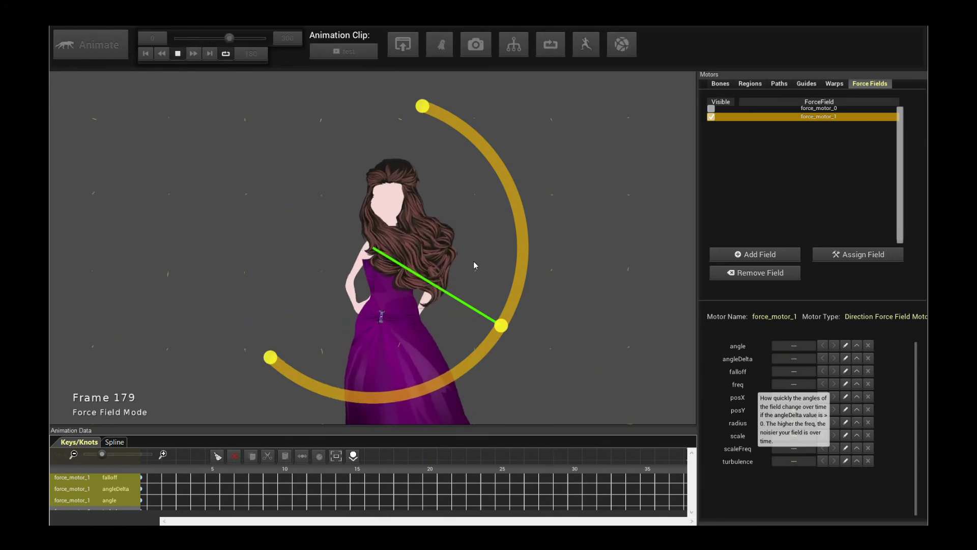
key(space)
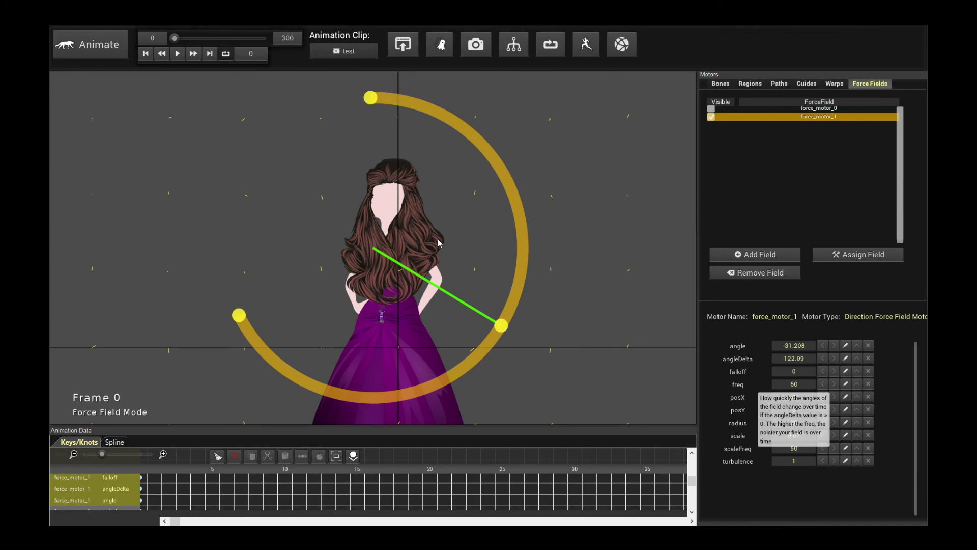
key(space)
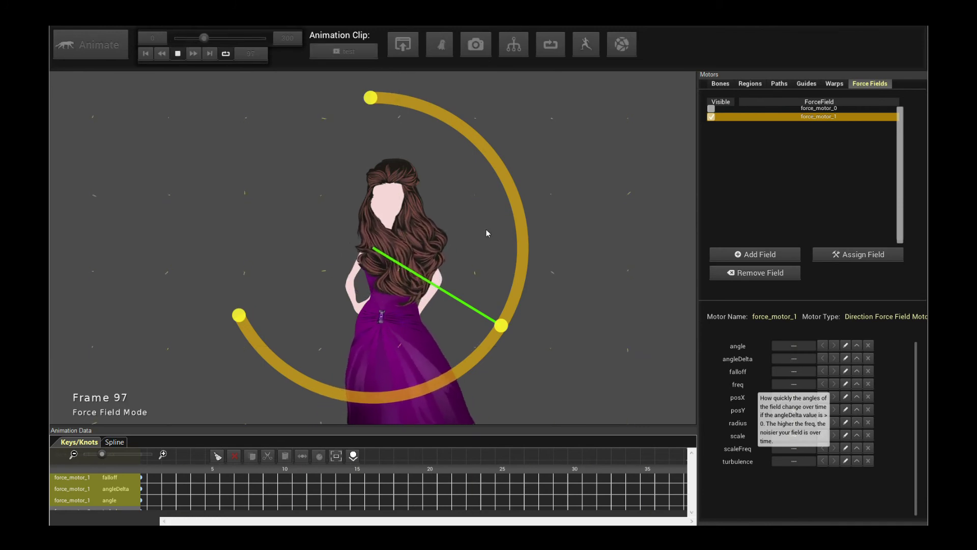
key(space)
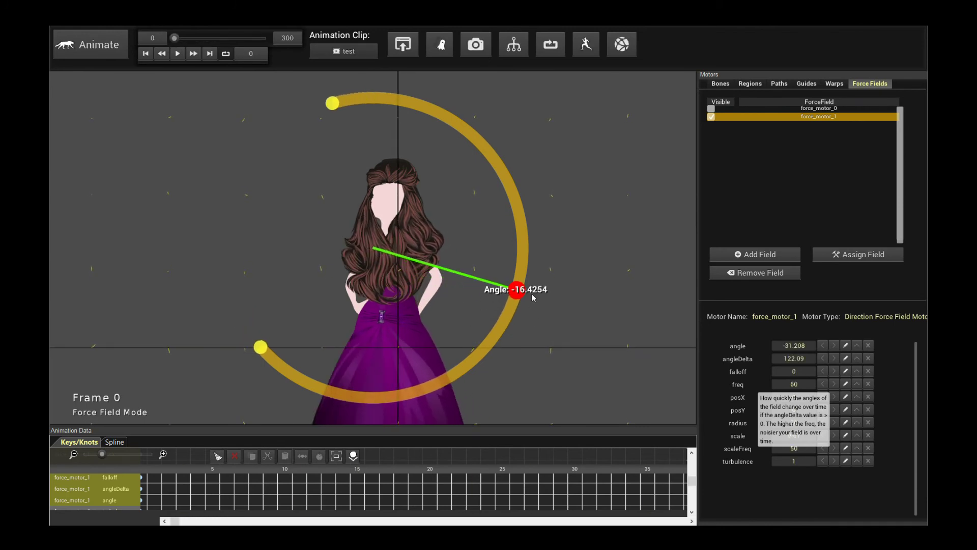
drag(518, 288, 518, 288)
key(space)
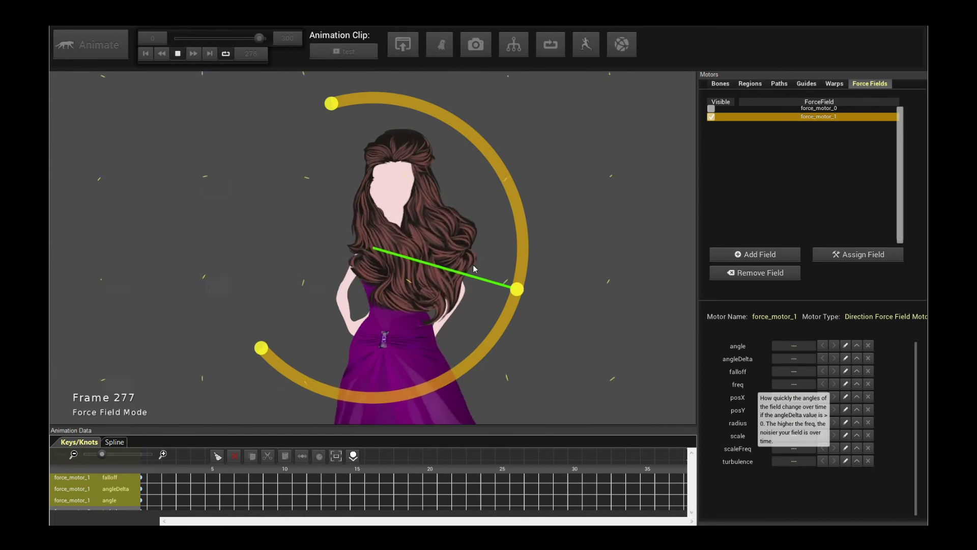
scroll(427, 240, down, 3)
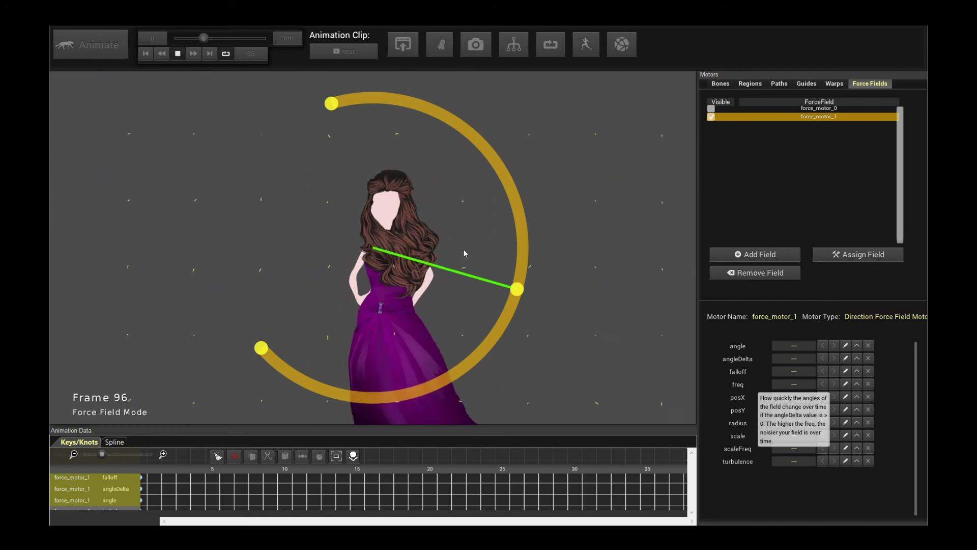
key(space)
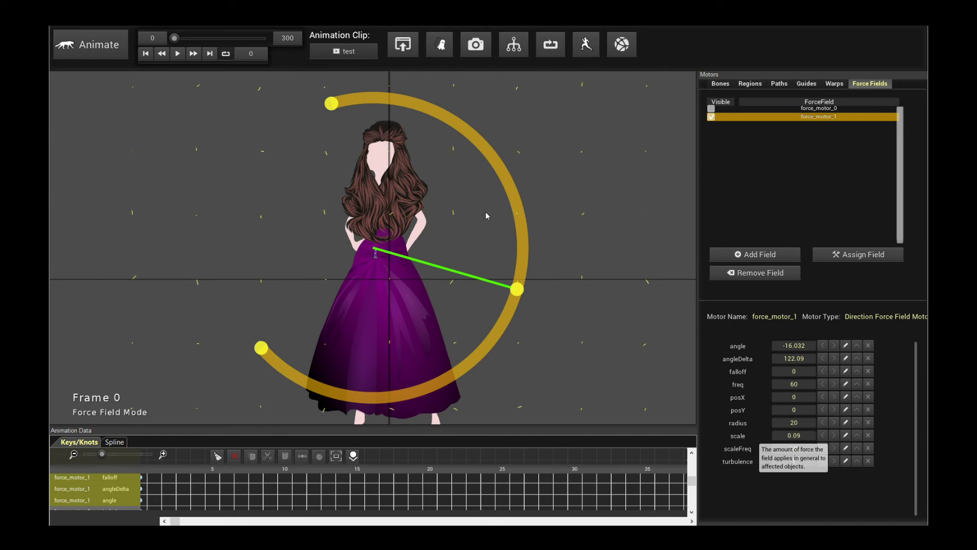
Preview the dress blowing with freq 50 and scaleFreq 30, stopping at the first frame.
key(space)
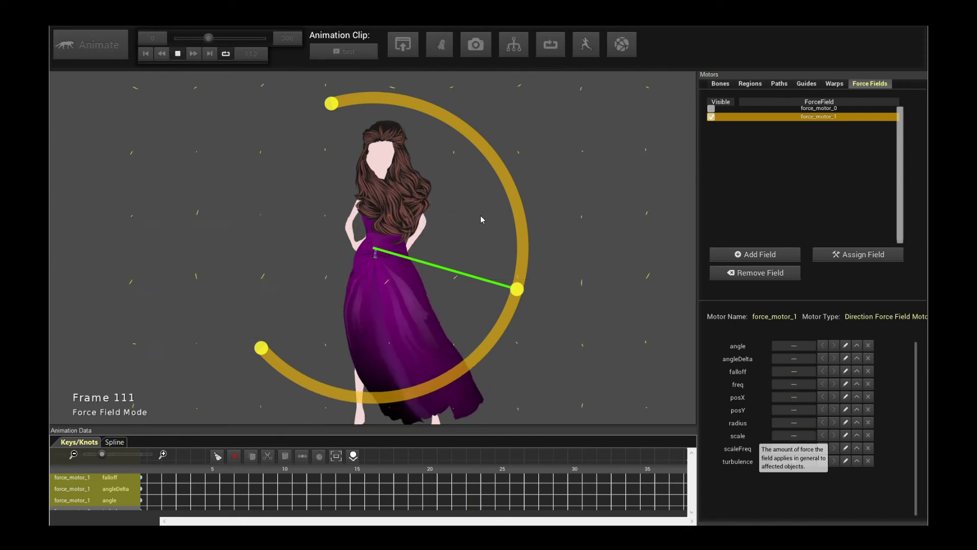
key(space)
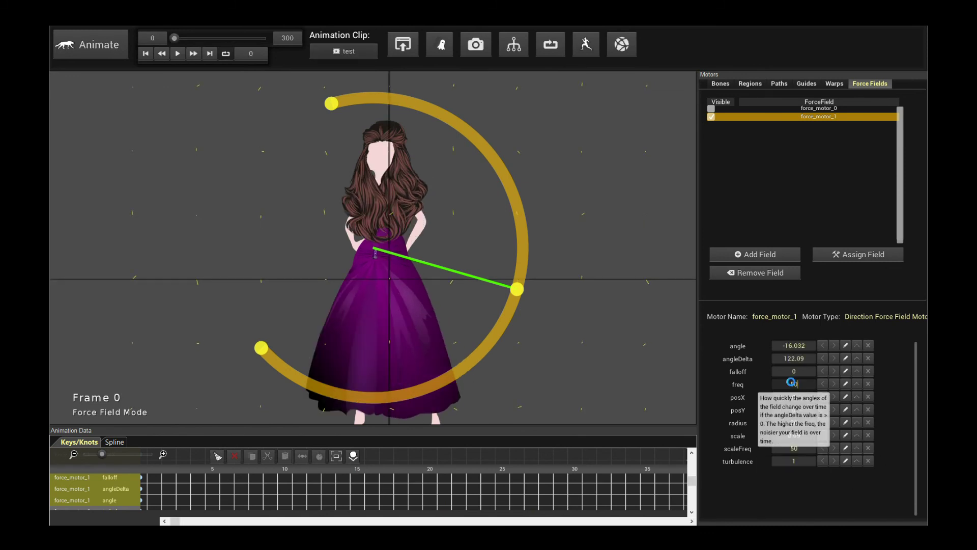
key(space)
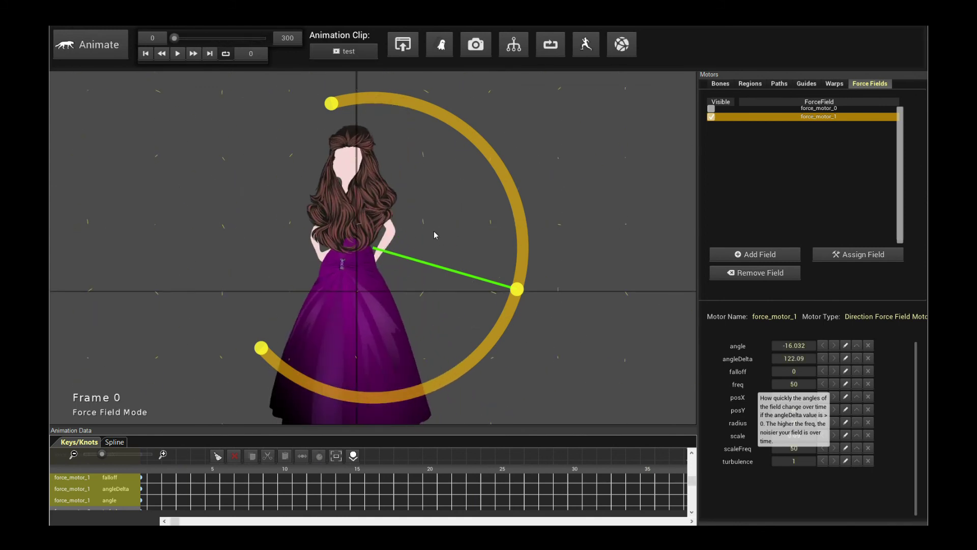
key(space)
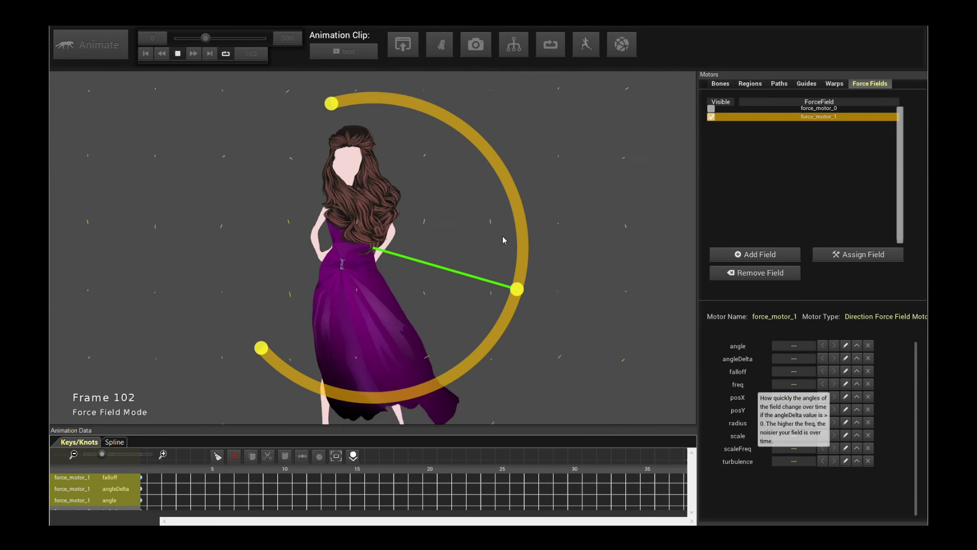
key(space)
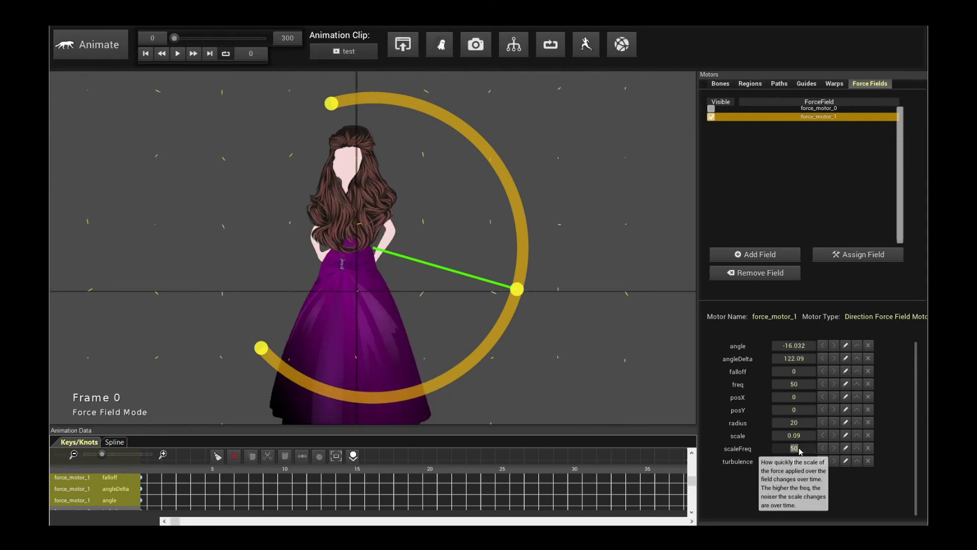
key(space)
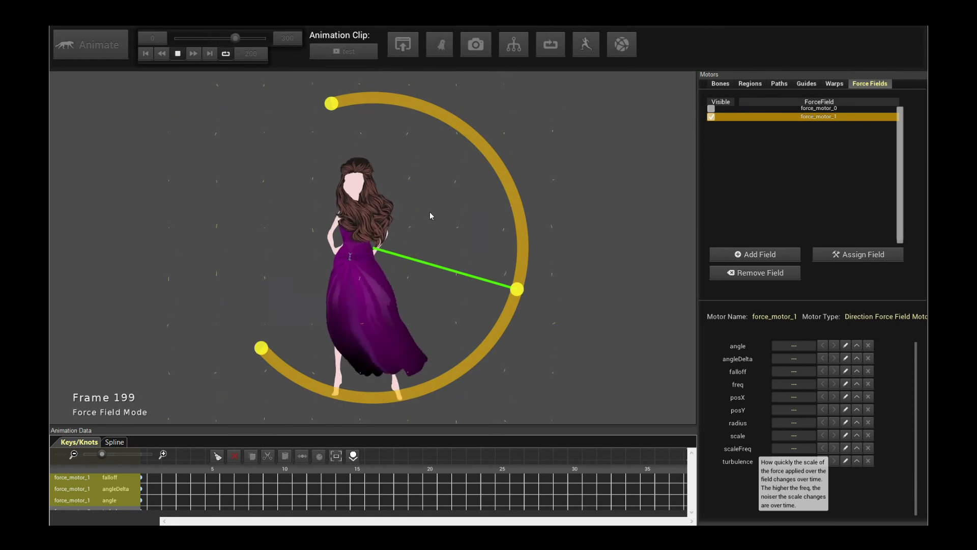
scroll(432, 208, up, 2)
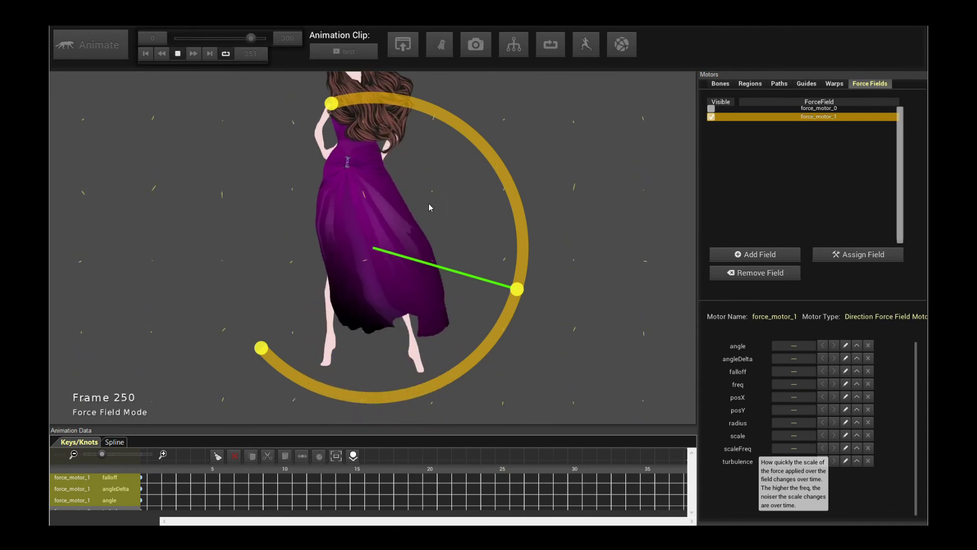
key(space)
click(812, 121)
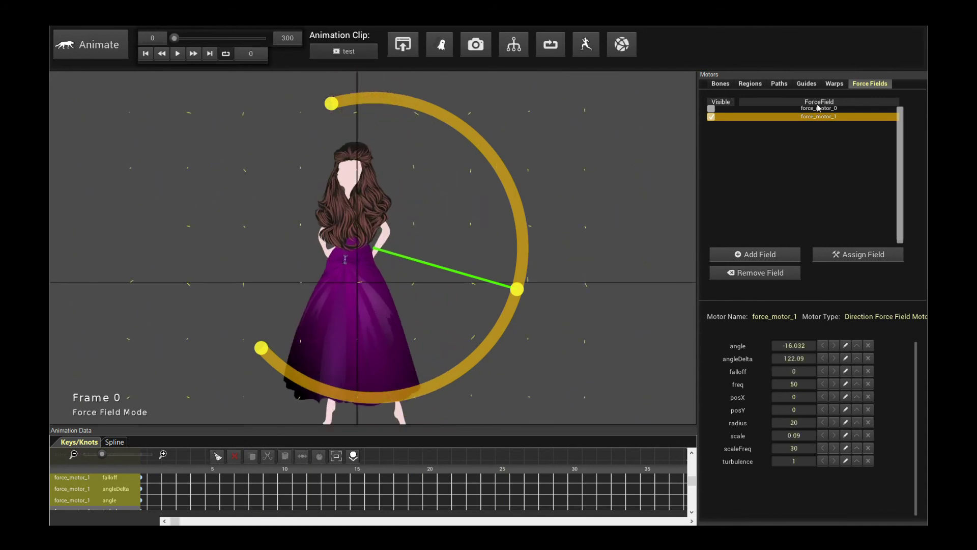
click(819, 109)
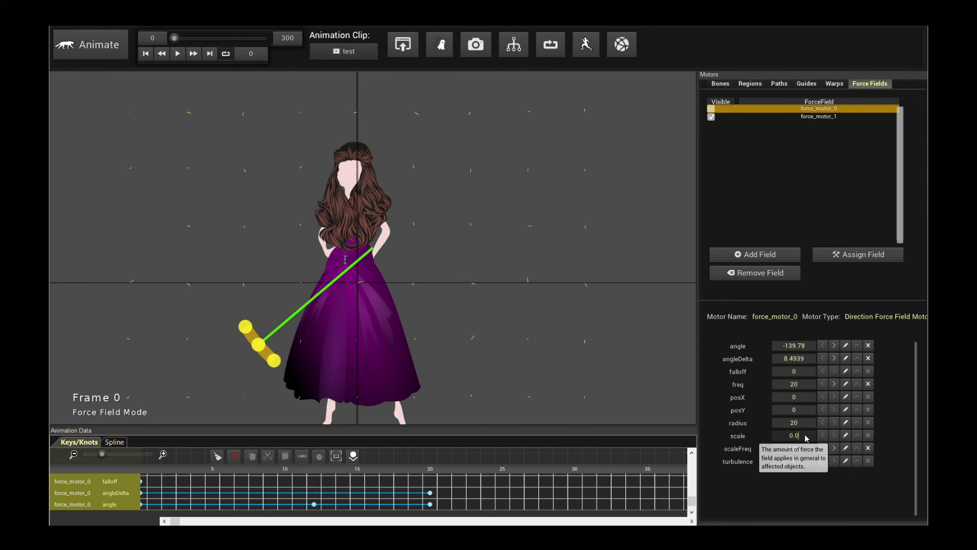
key(space)
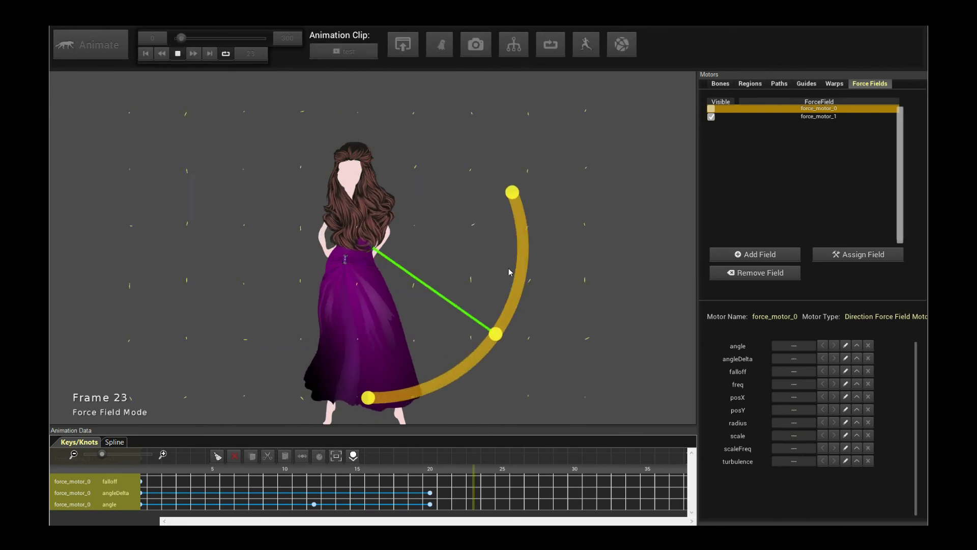
key(space)
click(811, 116)
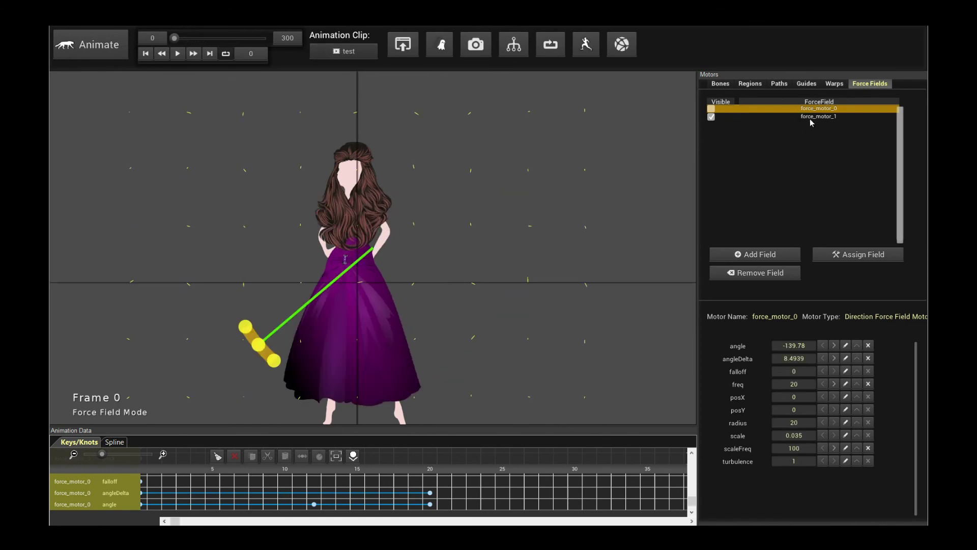
key(space)
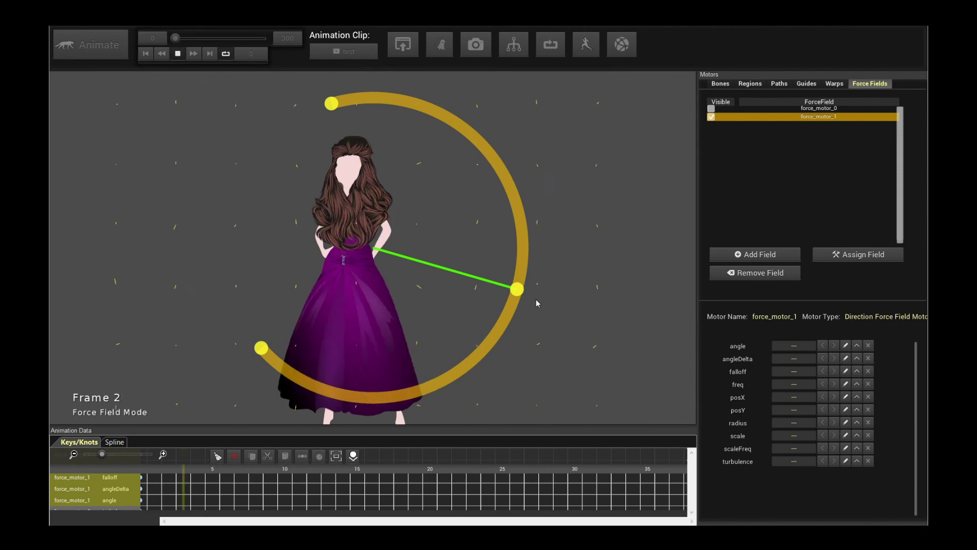
click(809, 117)
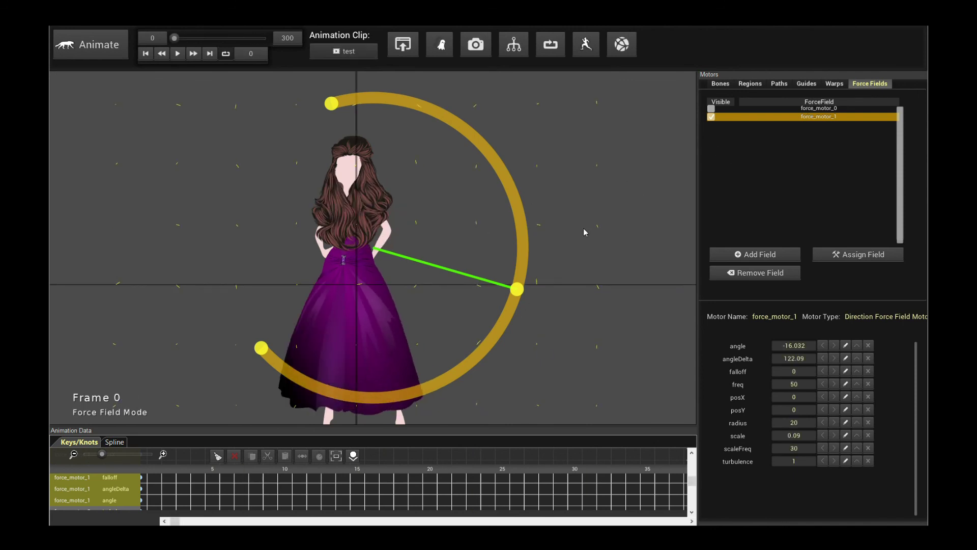
Tilt the wind direction to about 2.58 and play back the final hair and dress animation.
mouse_move(518, 289)
mouse_down()
mouse_move(538, 240)
mouse_move(551, 261)
mouse_up()
key(space)
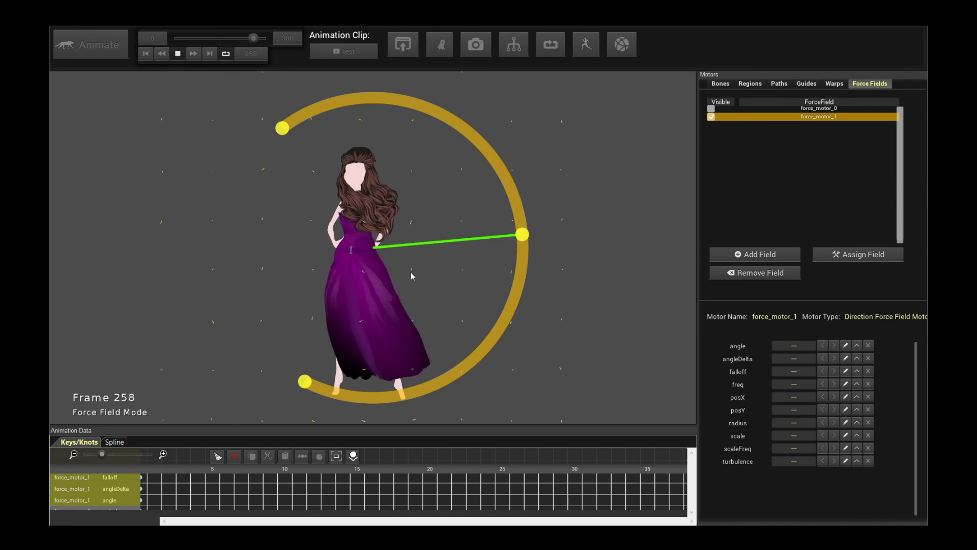
mouse_move(411, 273)
mouse_down()
mouse_move(441, 274)
mouse_move(409, 221)
mouse_up()
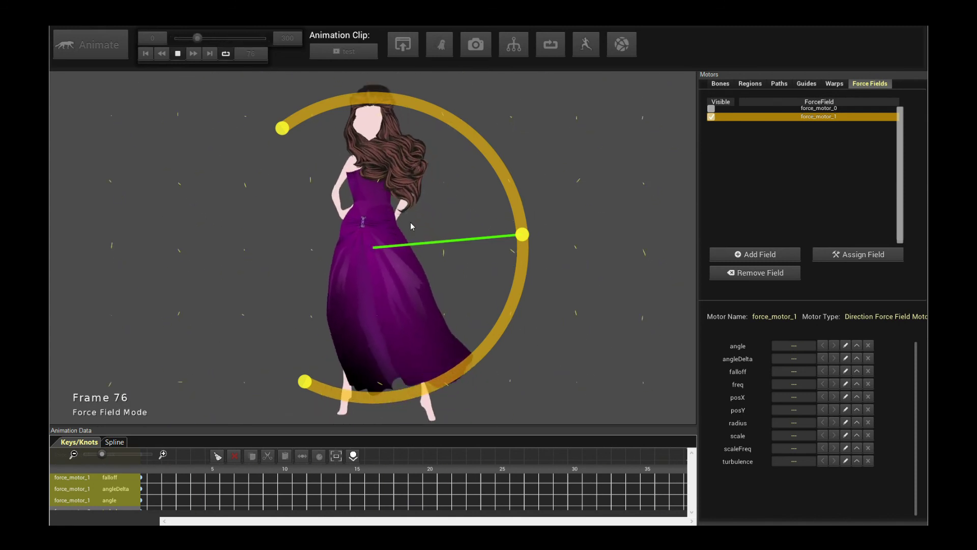